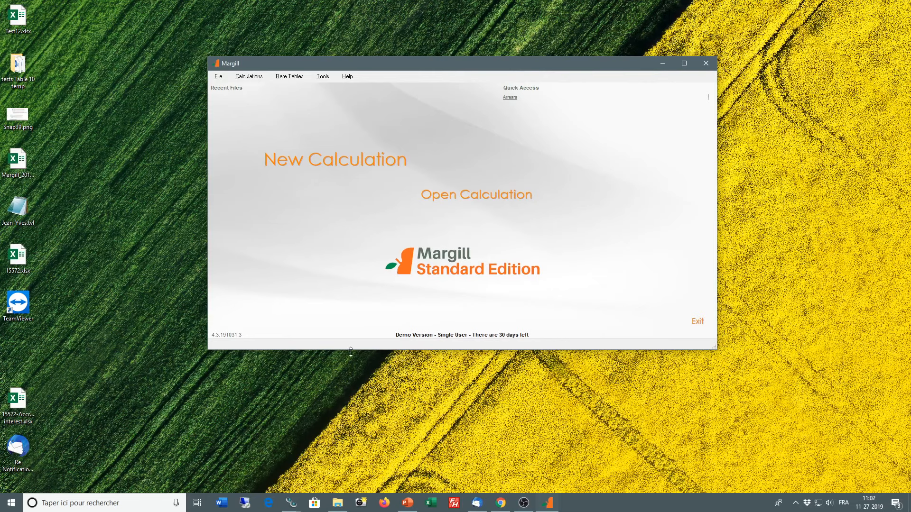
Step: Enlarge the program window and open a calculation for interest on one amount between two dates
{"action": "left_click_drag", "start_coordinate": [713, 345], "coordinate": [759, 406]}
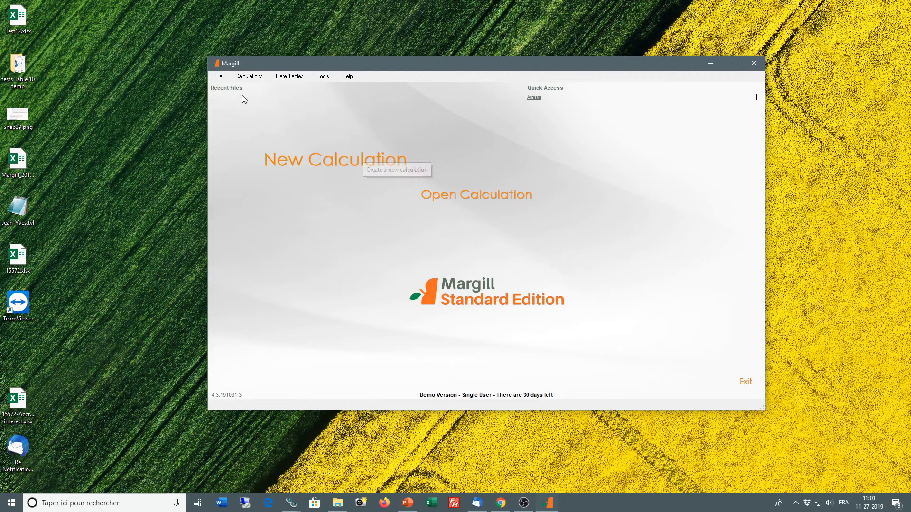
{"action": "left_click", "coordinate": [250, 77]}
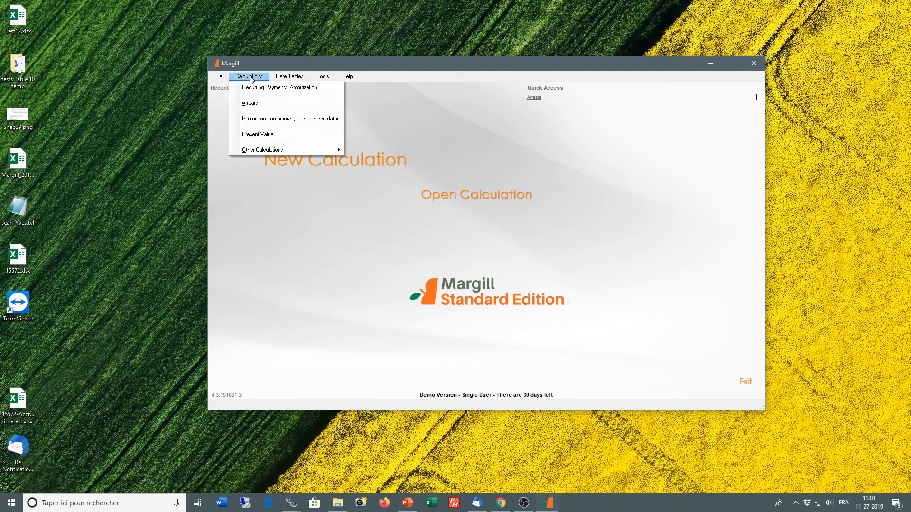
{"action": "left_click", "coordinate": [272, 123]}
{"action": "left_click_drag", "start_coordinate": [516, 147], "coordinate": [541, 140]}
{"action": "left_click", "coordinate": [516, 183]}
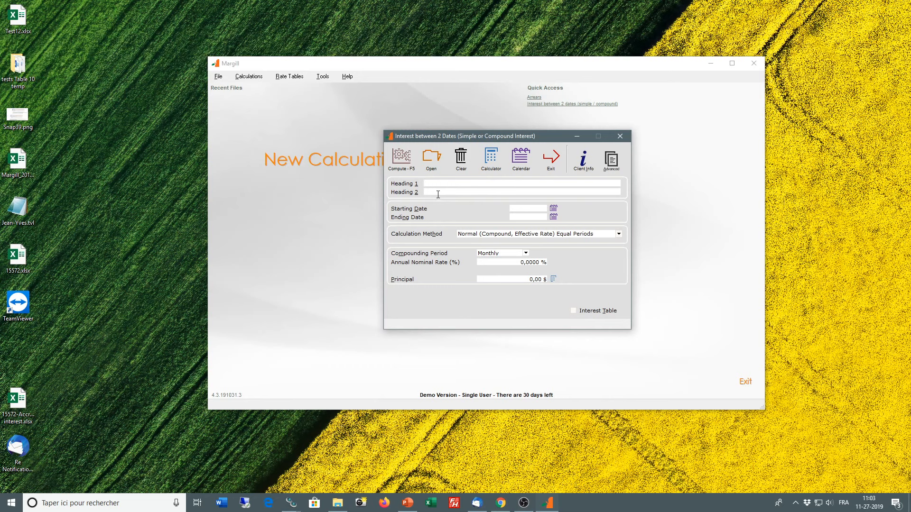
Step: Set the starting date to 06-02-2016 and the ending date to 11-28-2019
{"action": "left_click", "coordinate": [524, 209]}
{"action": "type", "text": "06012000"}
{"action": "key", "text": "BackSpace"}
{"action": "type", "text": "16"}
{"action": "left_click", "coordinate": [525, 218]}
{"action": "type", "text": "11-28-23"}
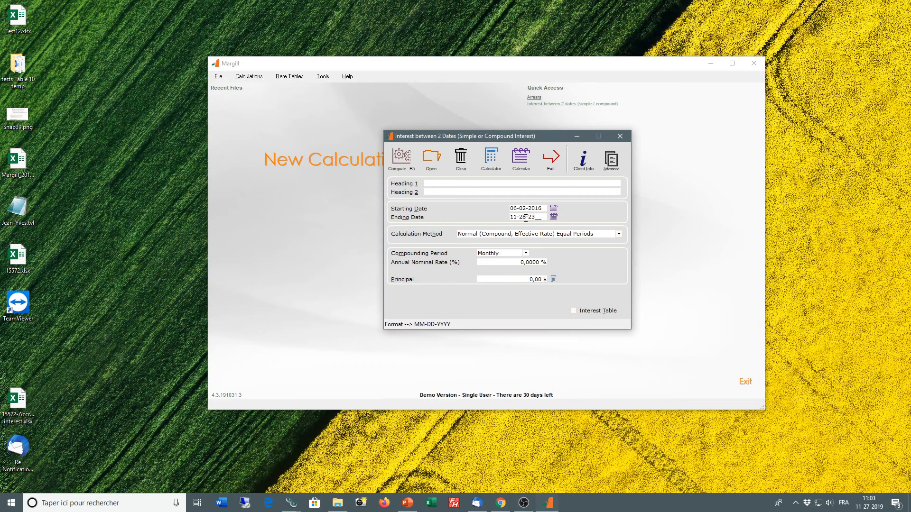
{"action": "key", "text": "BackSpace"}
{"action": "type", "text": "019"}
Step: Set the calculation method to Simple Interest and enter an annual nominal rate of 10%
{"action": "left_click", "coordinate": [480, 236]}
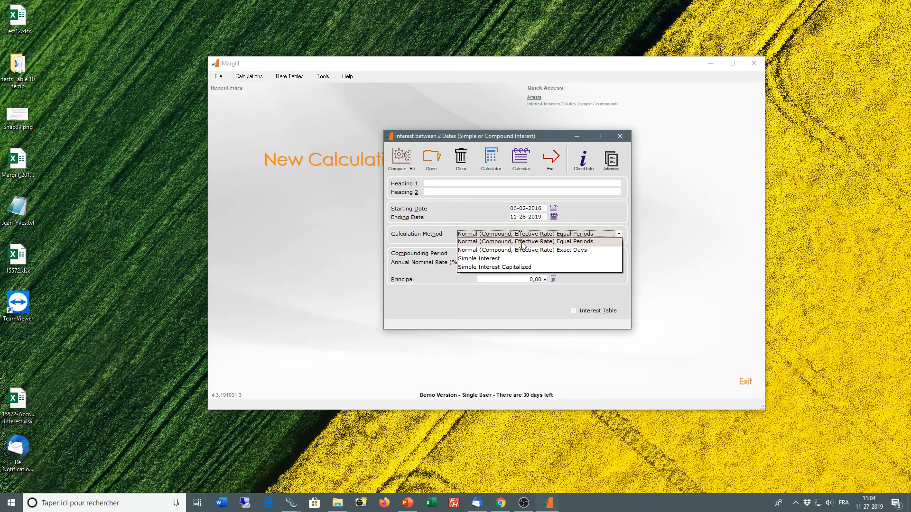
{"action": "left_click", "coordinate": [493, 259]}
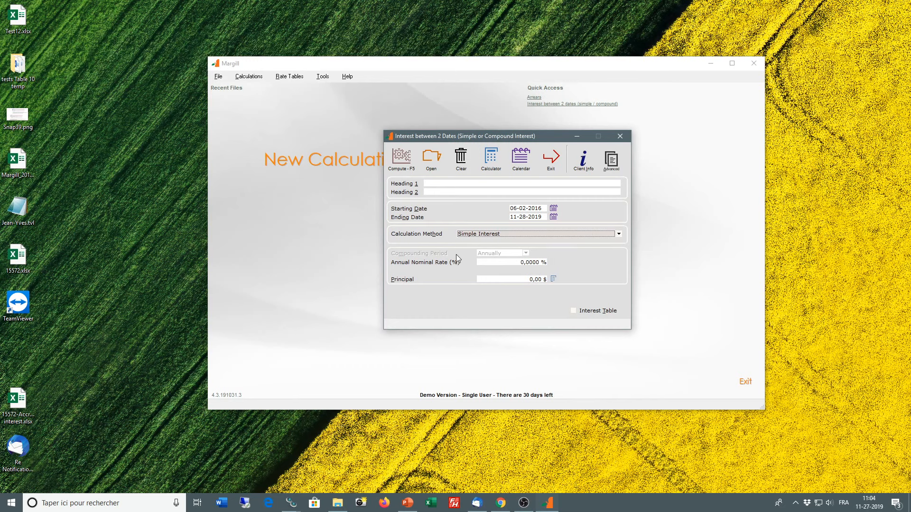
{"action": "left_click", "coordinate": [503, 262]}
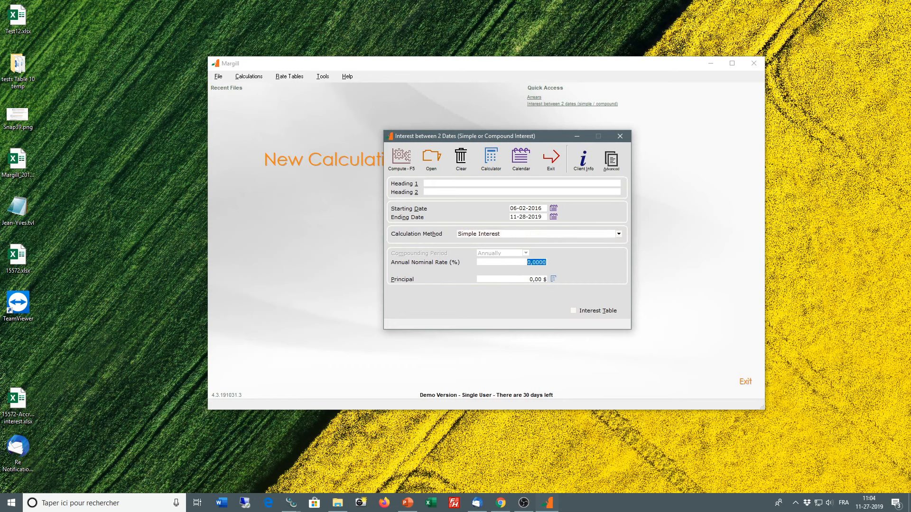
{"action": "type", "text": "10"}
Step: Switch the calculation to an interest table and review the most recent MI-Money-Judgment-rates entries
{"action": "left_click", "coordinate": [573, 311]}
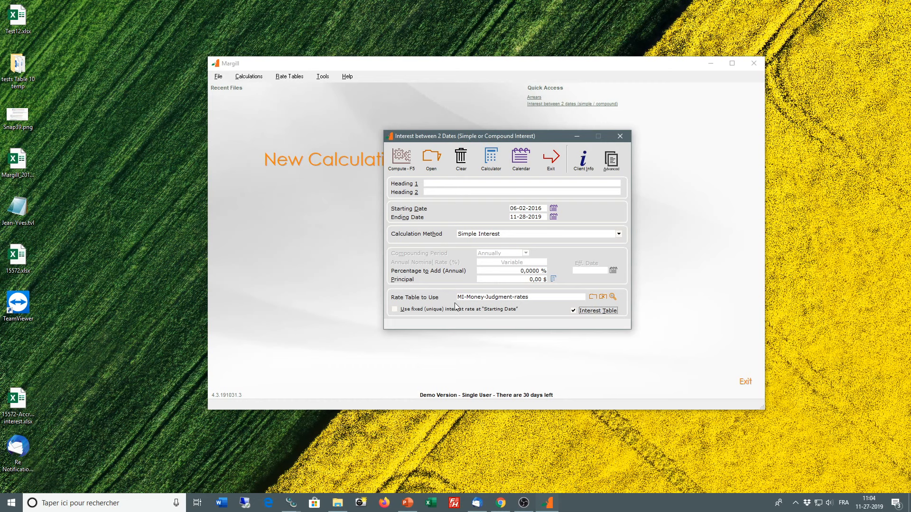
{"action": "left_click", "coordinate": [613, 297]}
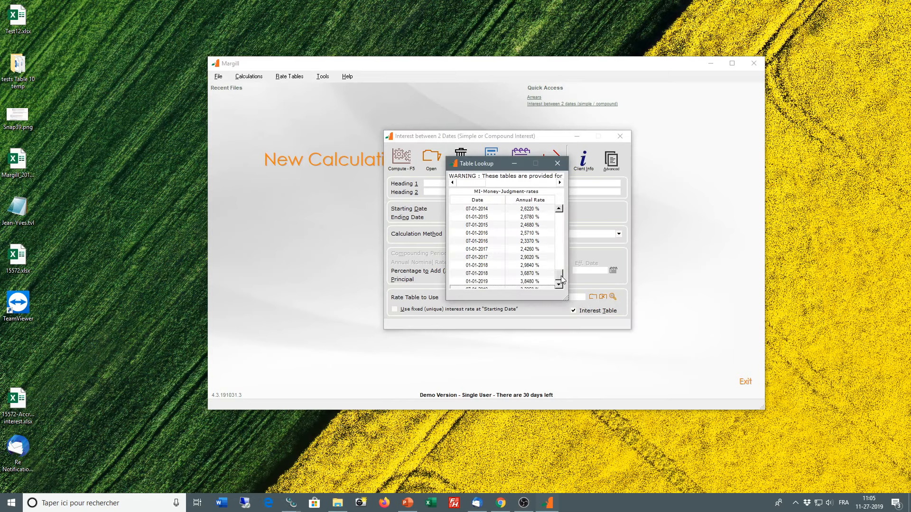
{"action": "mouse_move", "coordinate": [562, 279]}
{"action": "left_mouse_down"}
{"action": "mouse_move", "coordinate": [563, 212]}
{"action": "mouse_move", "coordinate": [561, 283]}
{"action": "left_mouse_up"}
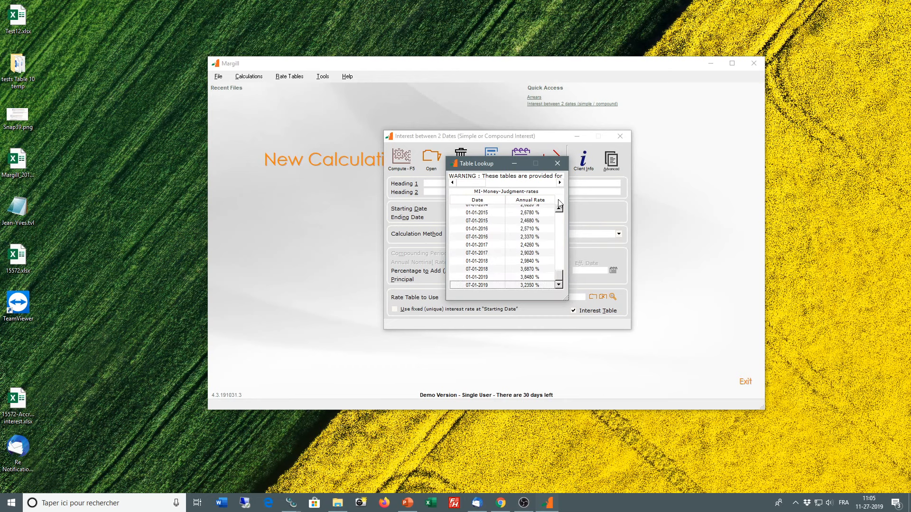
{"action": "left_click", "coordinate": [559, 164]}
Step: Look through the available rate table files without choosing another one
{"action": "left_click", "coordinate": [593, 296]}
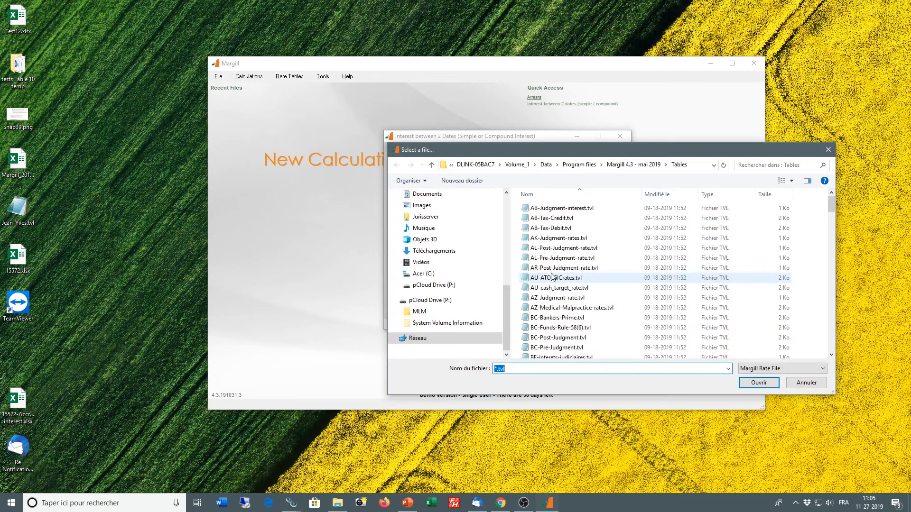
{"action": "scroll", "coordinate": [567, 297], "scroll_direction": "down", "scroll_amount": 2}
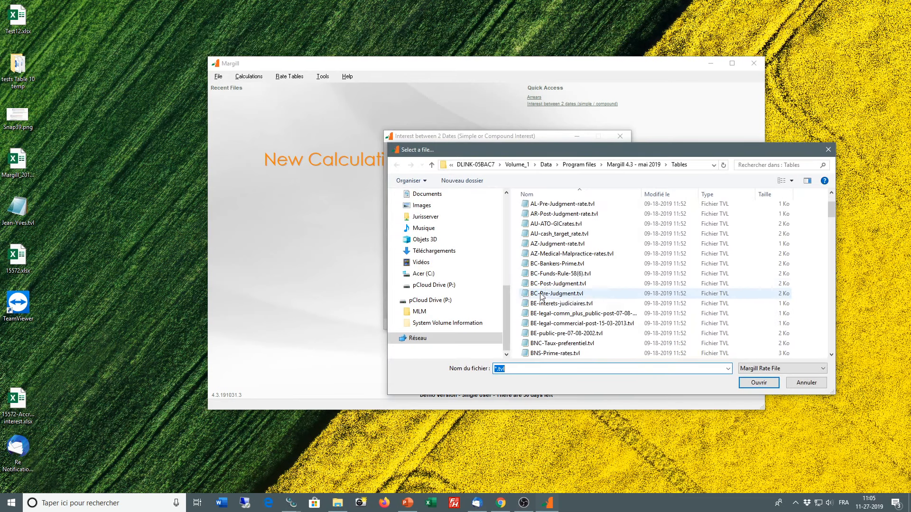
{"action": "left_click", "coordinate": [808, 387]}
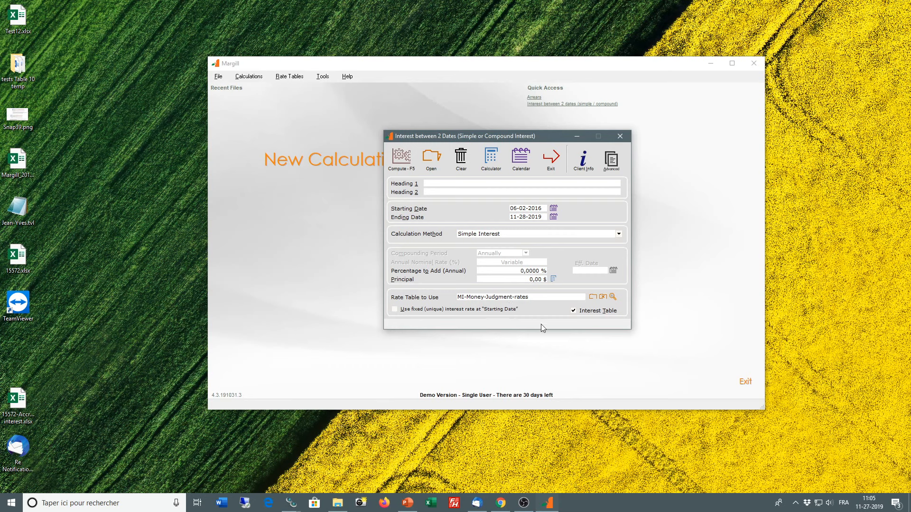
Step: Compute the interest on a principal of 50,000 $, and close the results and the calculation
{"action": "left_click", "coordinate": [514, 280]}
{"action": "type", "text": "50000"}
{"action": "left_click", "coordinate": [402, 161]}
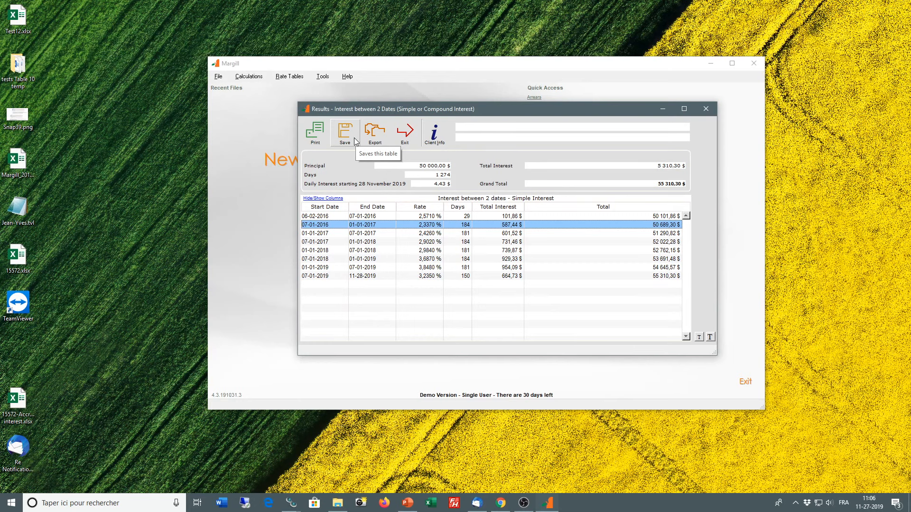
{"action": "left_click", "coordinate": [407, 134]}
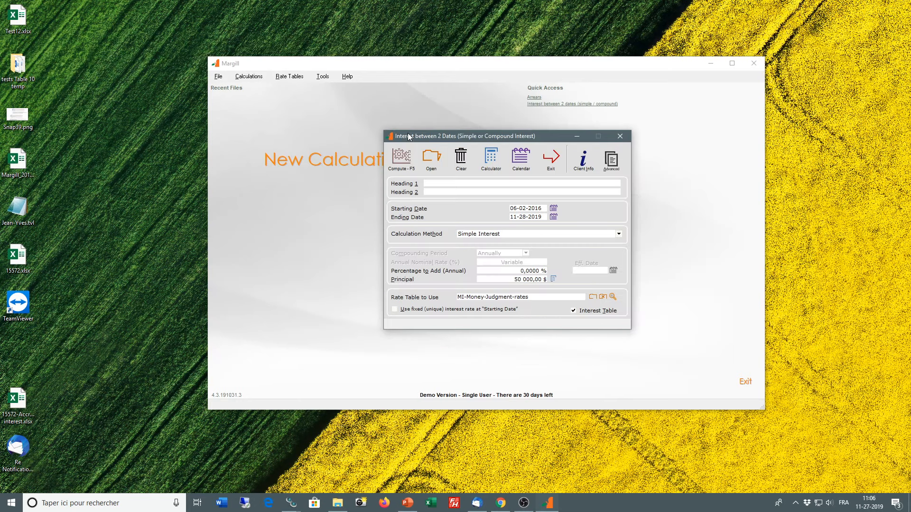
{"action": "left_click", "coordinate": [552, 158]}
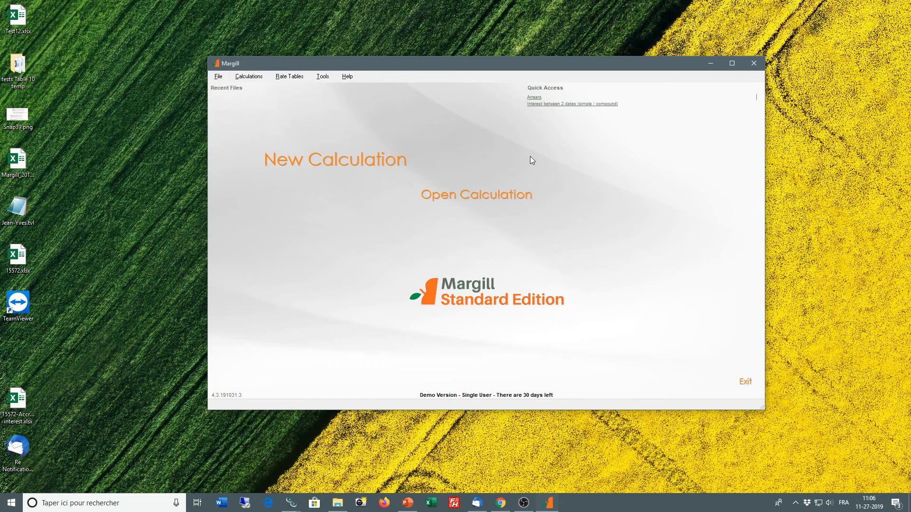
Step: Open a Recurring Payments (Amortization) calculation using the Normal (Compound, Effective Rate) Equal Periods method
{"action": "left_click", "coordinate": [248, 76]}
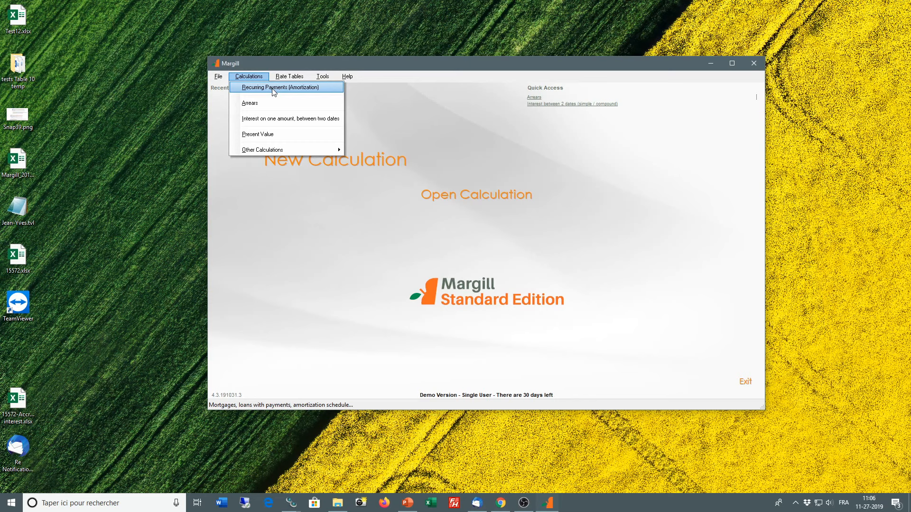
{"action": "left_click", "coordinate": [274, 90]}
{"action": "left_click", "coordinate": [484, 311]}
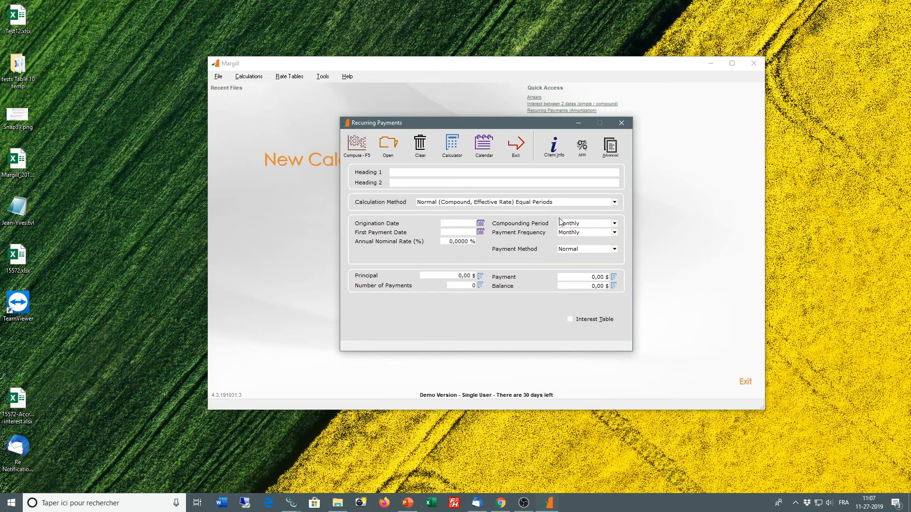
{"action": "left_click", "coordinate": [495, 204]}
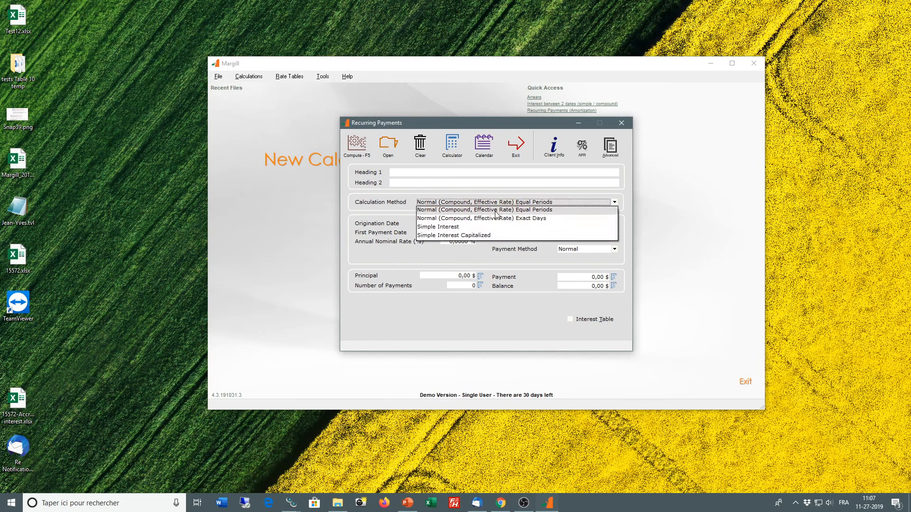
{"action": "left_click", "coordinate": [489, 210]}
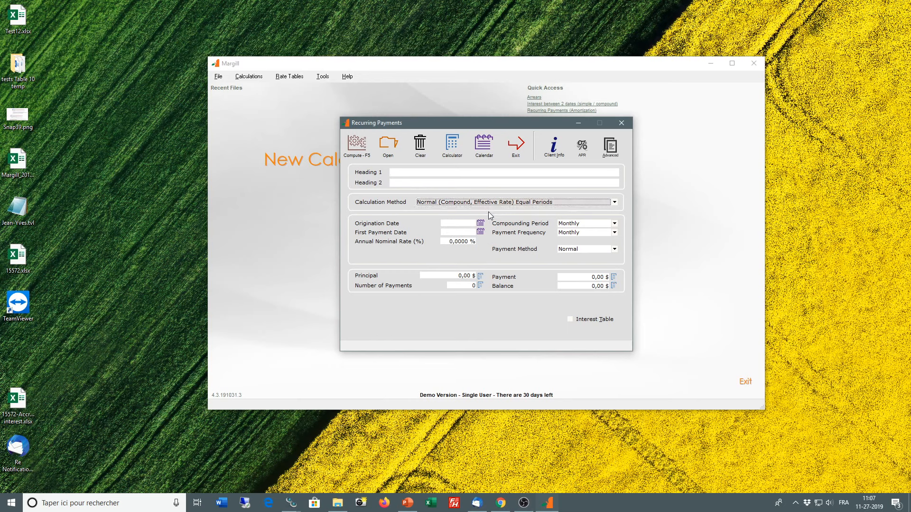
Step: Set the origination date to 06-06-2018 and the first payment date to 07-06-2018
{"action": "left_click", "coordinate": [467, 224]}
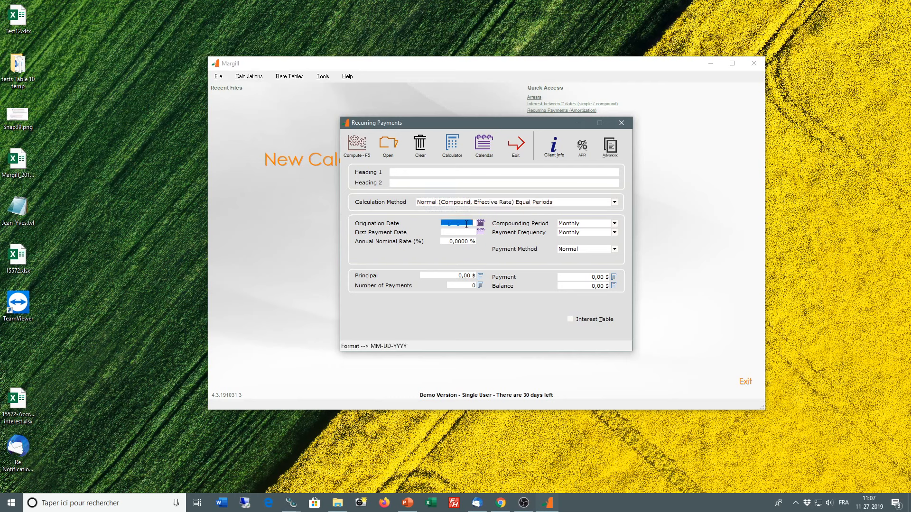
{"action": "type", "text": "06-06-2018"}
{"action": "left_click", "coordinate": [465, 231]}
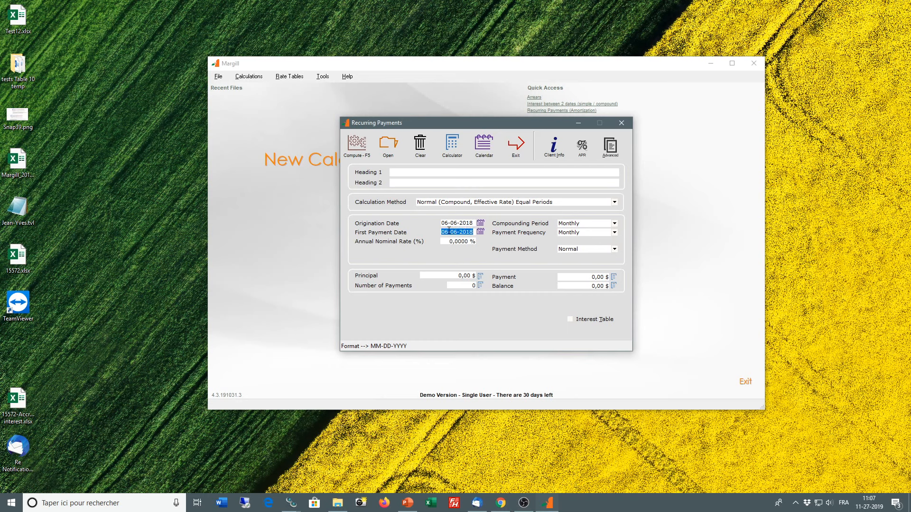
{"action": "left_click", "coordinate": [447, 231]}
{"action": "left_click_drag", "start_coordinate": [448, 232], "coordinate": [436, 232]}
Step: Set the annual nominal rate to 10% and keep the compounding period at Monthly
{"action": "left_click", "coordinate": [459, 243]}
{"action": "type", "text": "10"}
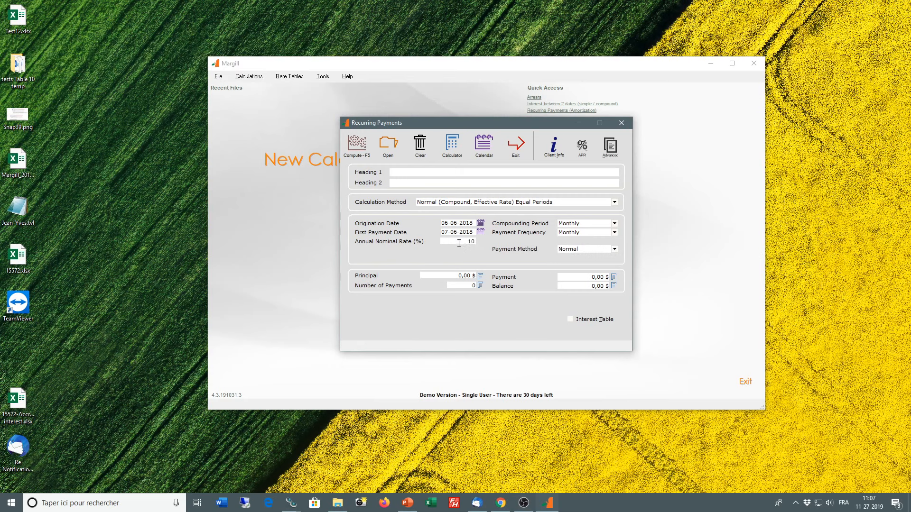
{"action": "left_click", "coordinate": [580, 226]}
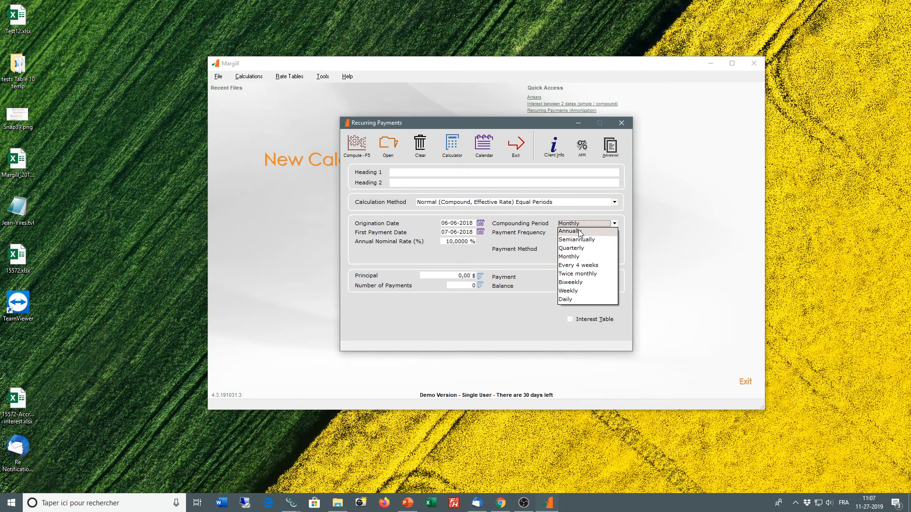
{"action": "left_click", "coordinate": [579, 225]}
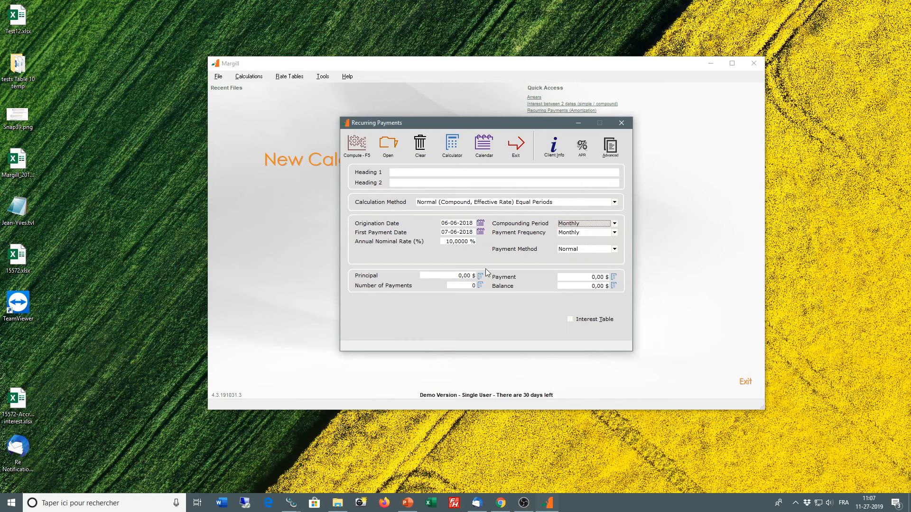
Step: Compute the payment schedule for a principal of 150,000 $ repaid in 120 payments
{"action": "left_click", "coordinate": [450, 274]}
{"action": "type", "text": "150000"}
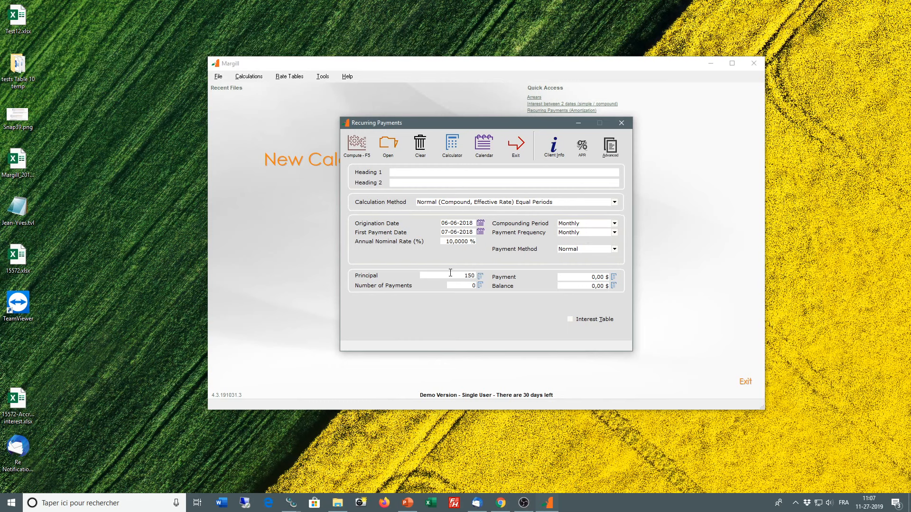
{"action": "left_click", "coordinate": [455, 286]}
{"action": "type", "text": "120"}
{"action": "left_click", "coordinate": [365, 155]}
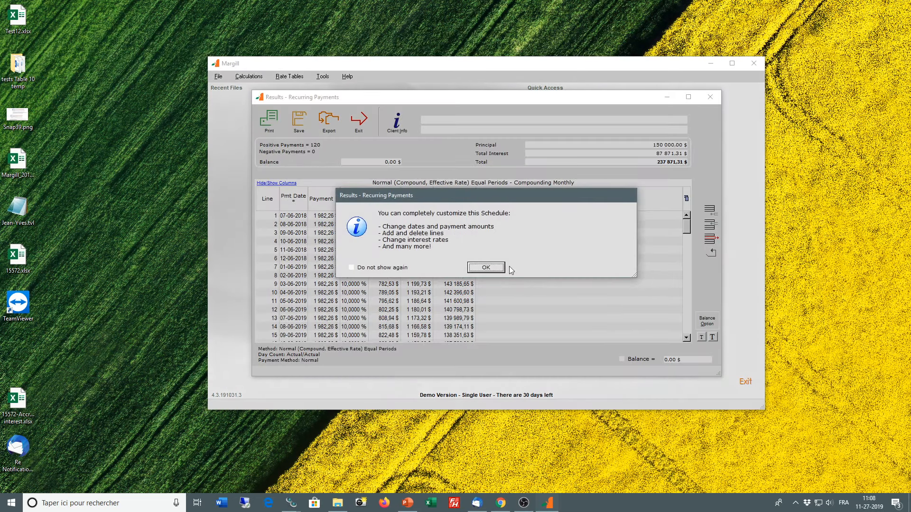
{"action": "left_click", "coordinate": [524, 266]}
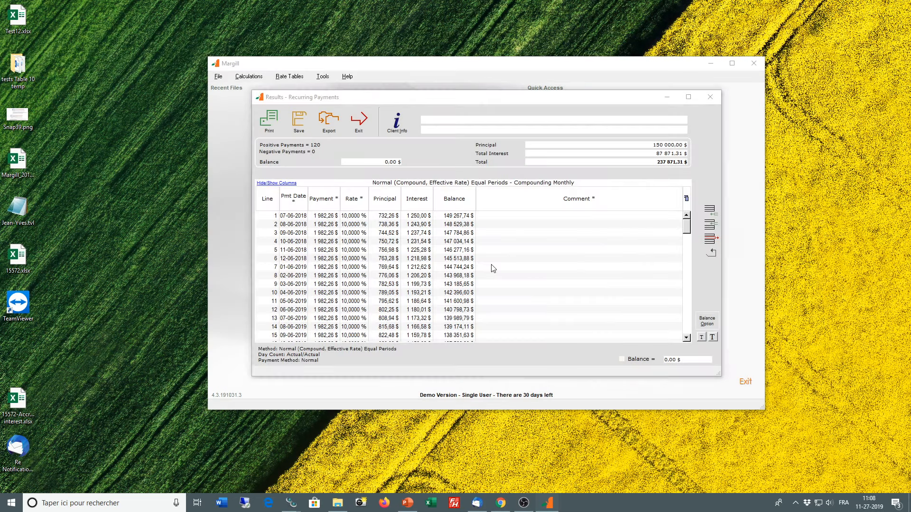
Step: Enlarge the schedule's text and widen the payment date, payment and rate columns
{"action": "left_click", "coordinate": [712, 337]}
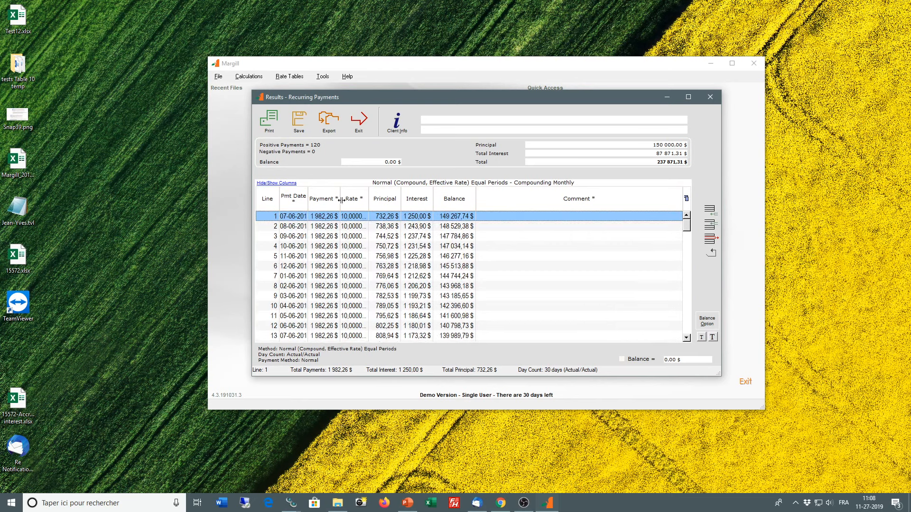
{"action": "left_click_drag", "start_coordinate": [342, 200], "coordinate": [397, 203]}
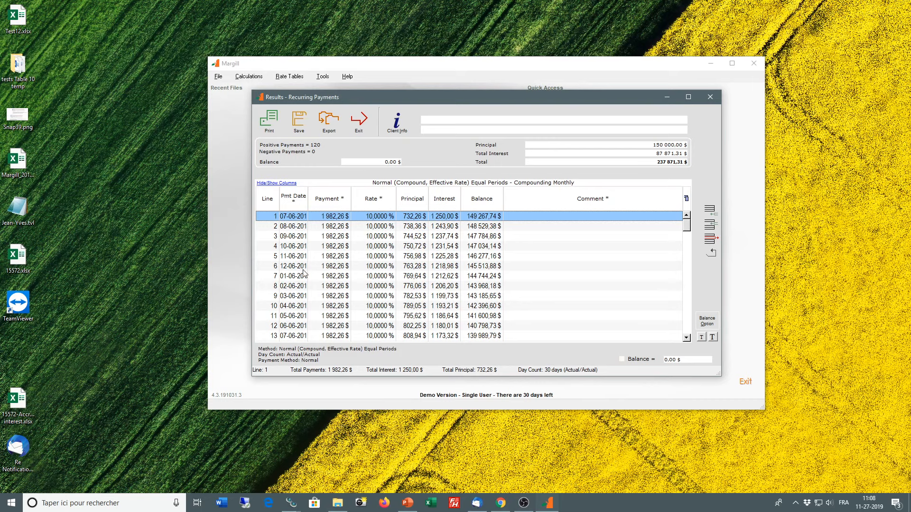
{"action": "left_click_drag", "start_coordinate": [308, 195], "coordinate": [328, 195]}
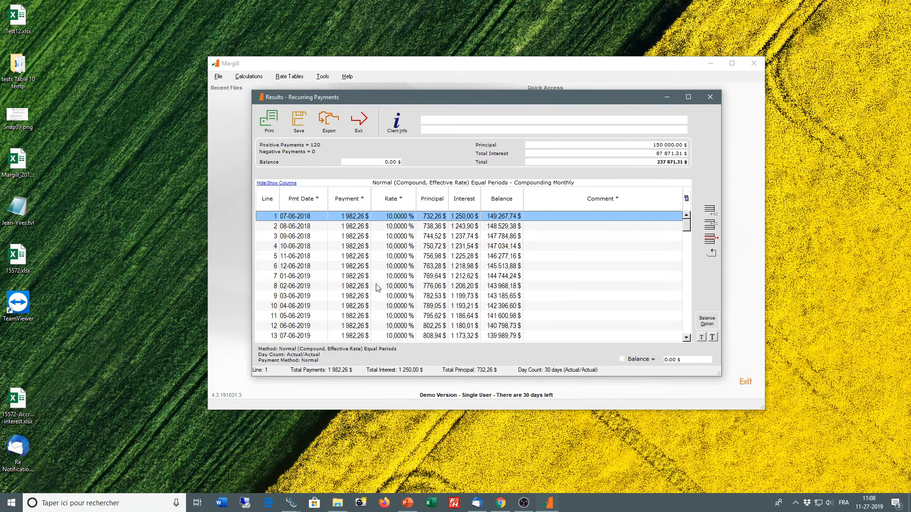
Step: Change the payment on line 6 to 1,000 $ and the payment on line 9 to 0 $
{"action": "double_click", "coordinate": [347, 219]}
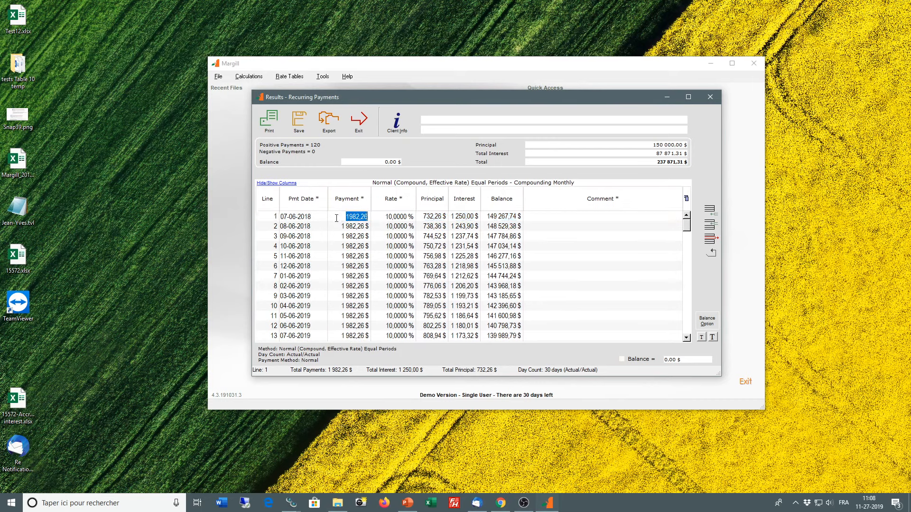
{"action": "double_click", "coordinate": [357, 266]}
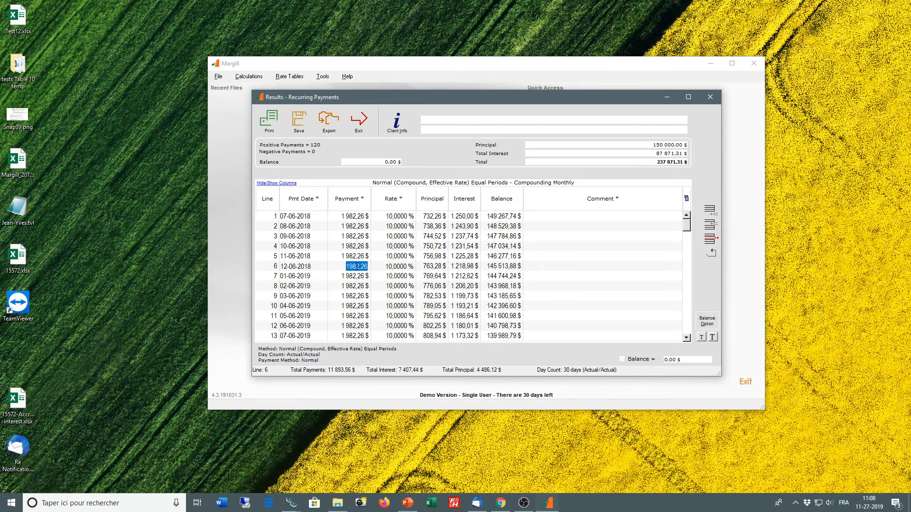
{"action": "type", "text": "1 000"}
{"action": "key", "text": "Return"}
{"action": "double_click", "coordinate": [354, 297]}
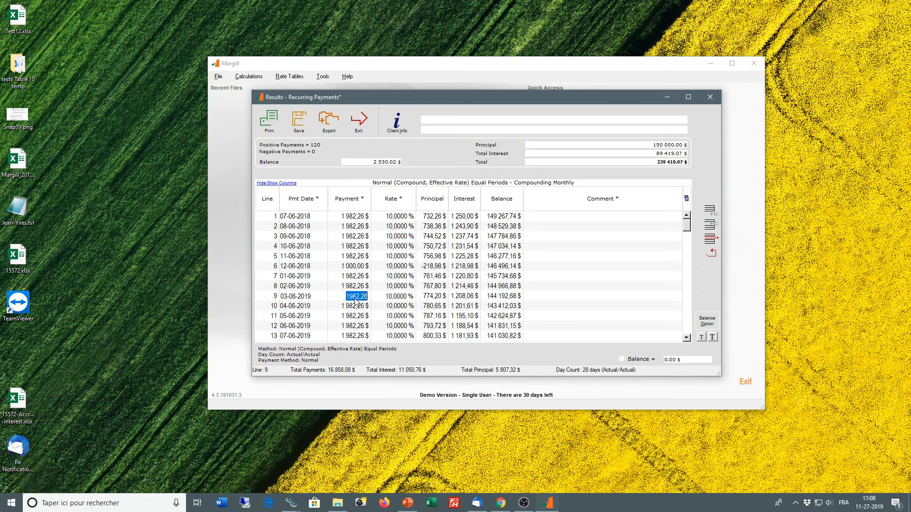
{"action": "type", "text": "0"}
{"action": "key", "text": "Return"}
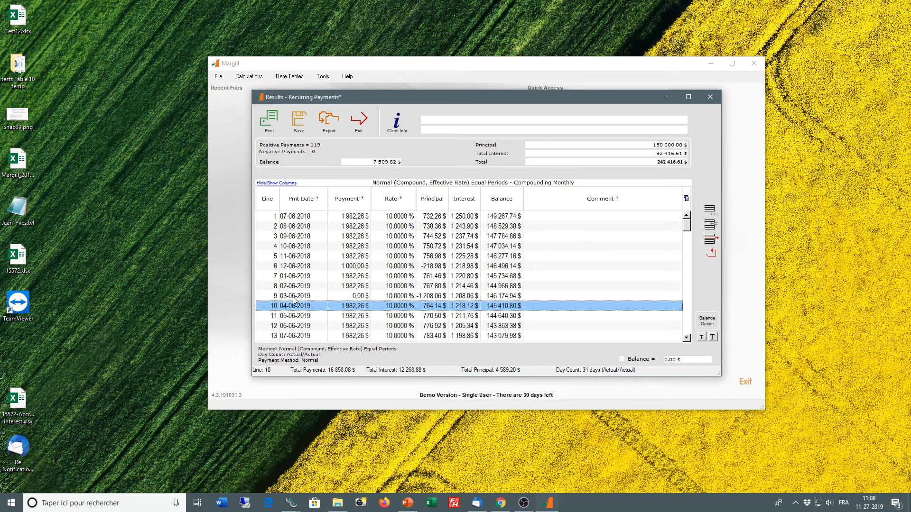
Step: Change line 10 of the schedule to a 500 $ payment dated 04-25-2019
{"action": "left_click", "coordinate": [356, 308]}
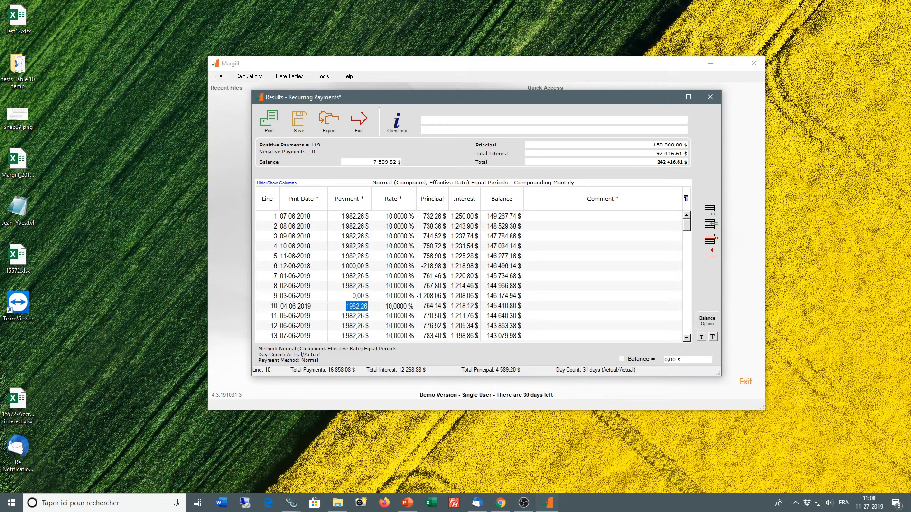
{"action": "type", "text": "500"}
{"action": "left_click", "coordinate": [298, 309]}
{"action": "left_click", "coordinate": [290, 308]}
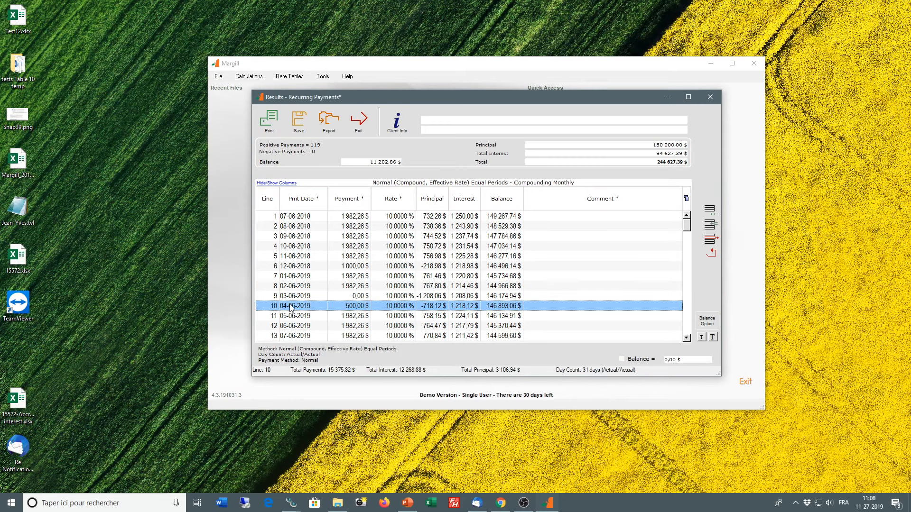
{"action": "left_click", "coordinate": [290, 308]}
{"action": "double_click", "coordinate": [292, 306]}
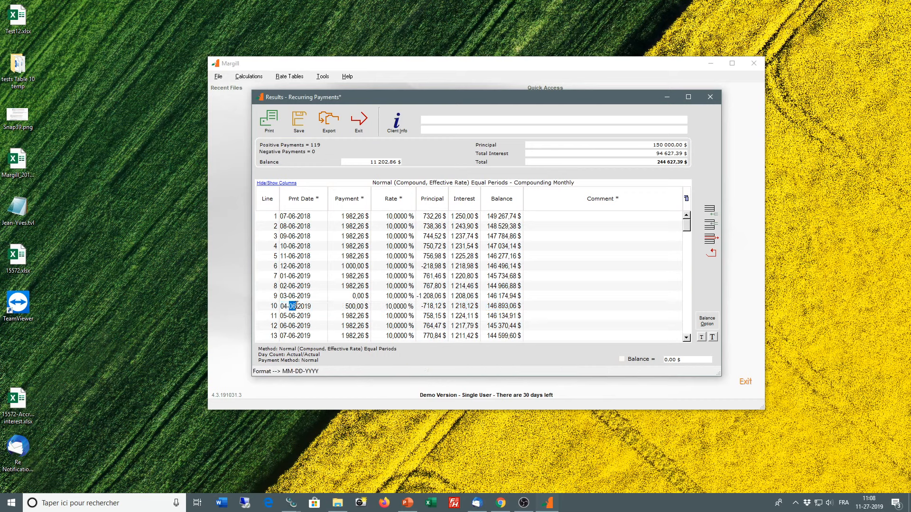
{"action": "type", "text": "25"}
{"action": "left_click", "coordinate": [302, 319]}
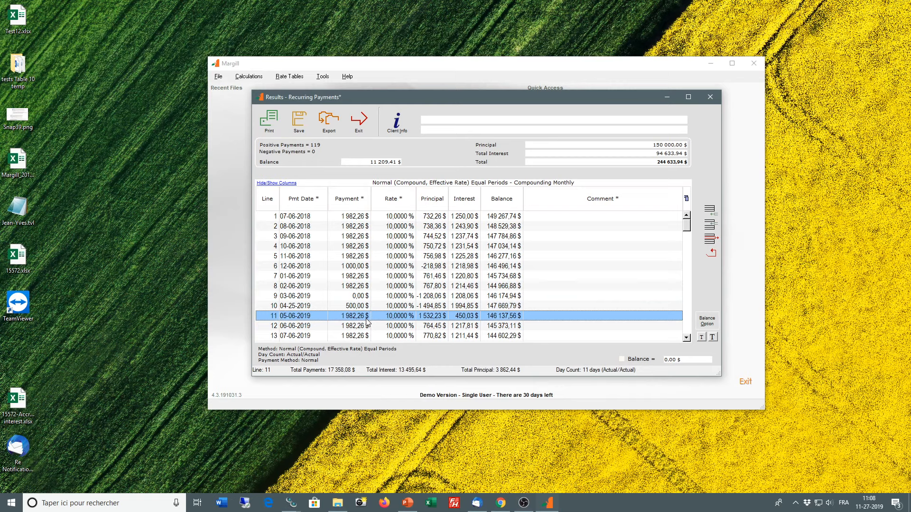
Step: Insert a line dated 04-25-2019 with a payment of -25 $ above the 05-06-2019 payment, and widen the Principal column
{"action": "left_click", "coordinate": [710, 225]}
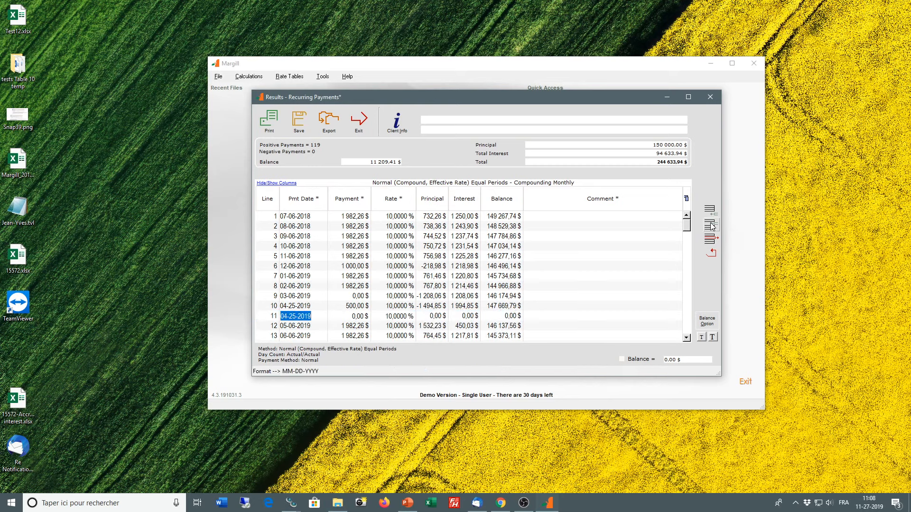
{"action": "left_click", "coordinate": [353, 316]}
{"action": "type", "text": "-25"}
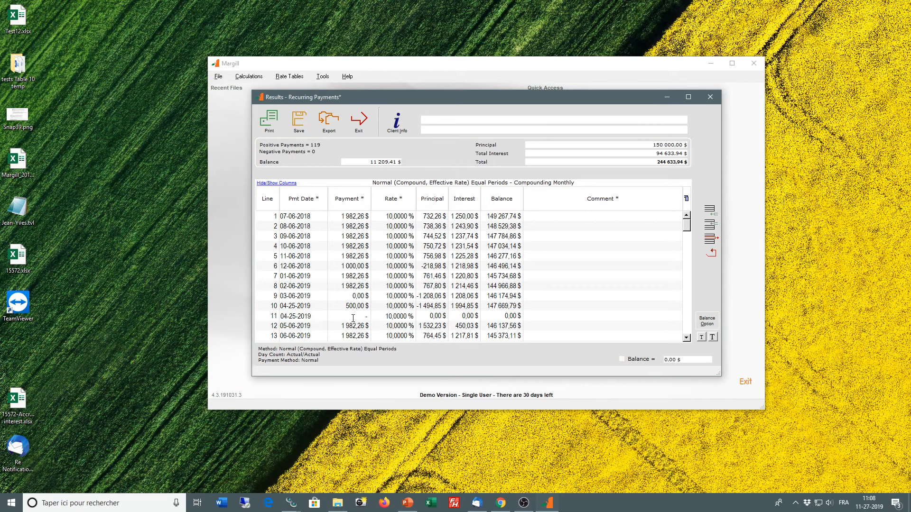
{"action": "left_click", "coordinate": [363, 326]}
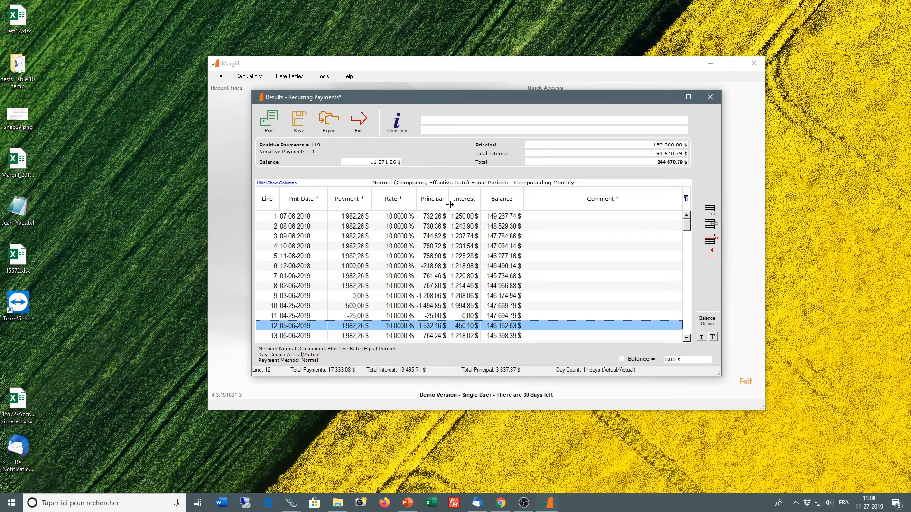
{"action": "left_click_drag", "start_coordinate": [449, 202], "coordinate": [462, 202]}
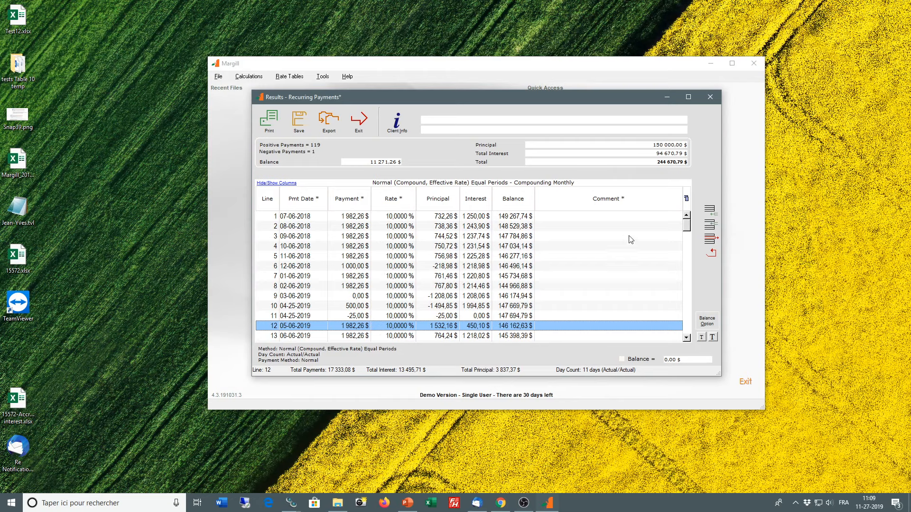
Step: Add the comment "uioliopuiop" to line 114 near the end of the schedule
{"action": "left_click_drag", "start_coordinate": [686, 227], "coordinate": [686, 338]}
{"action": "left_click", "coordinate": [583, 267]}
{"action": "left_click", "coordinate": [583, 267]}
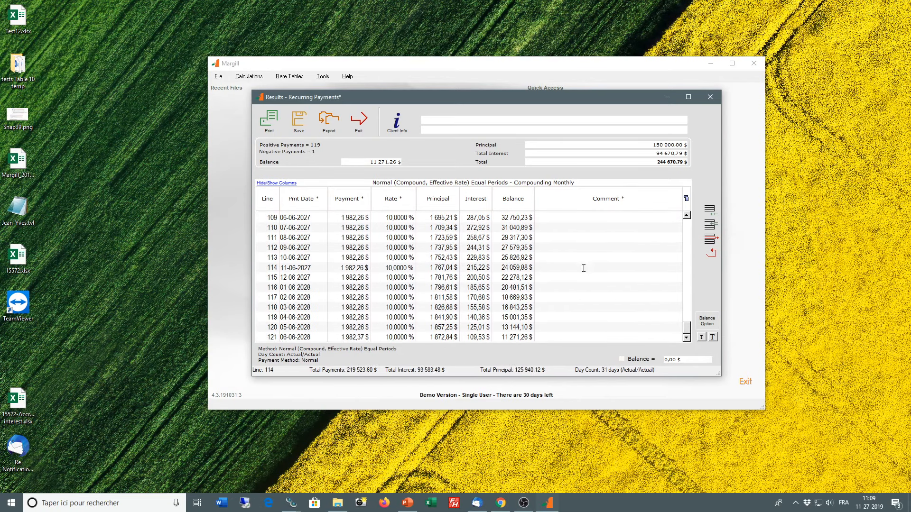
{"action": "type", "text": "uioliopuiop"}
Step: Close the schedule without saving it and set the calculation method to Simple Interest
{"action": "left_click", "coordinate": [365, 125]}
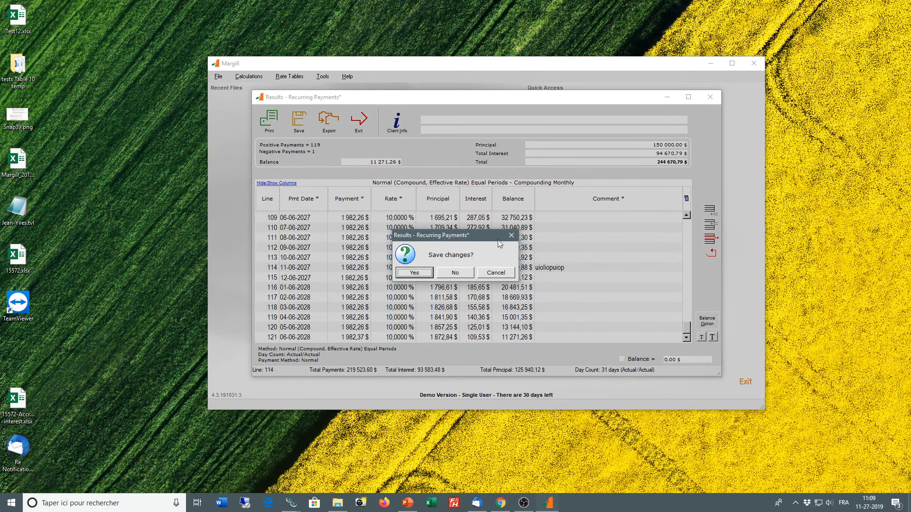
{"action": "left_click", "coordinate": [458, 272]}
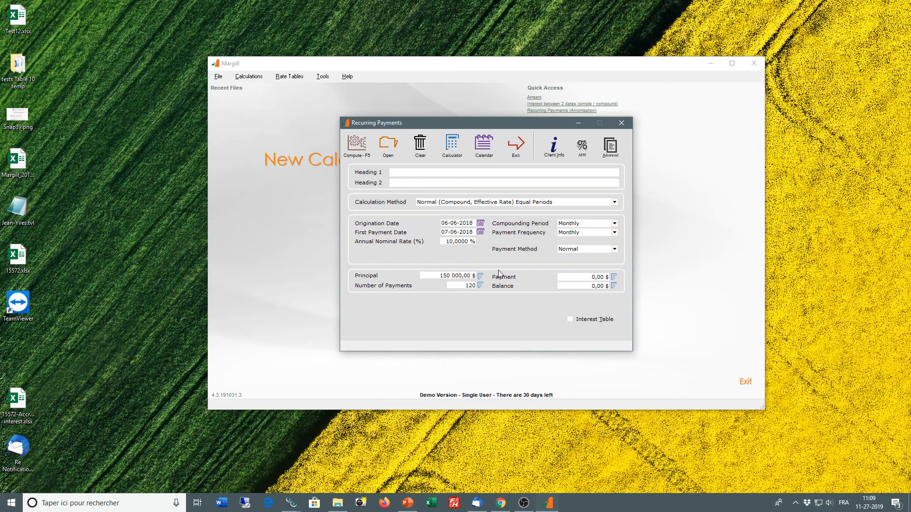
{"action": "left_click", "coordinate": [530, 202]}
{"action": "left_click", "coordinate": [550, 229]}
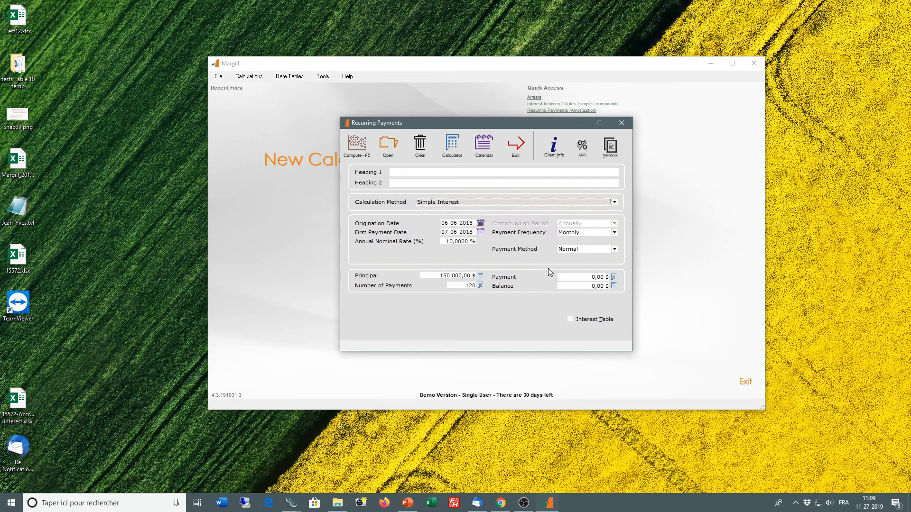
Step: Set the payment frequency to Irregular and open the irregular payments table for entry
{"action": "left_click", "coordinate": [576, 233]}
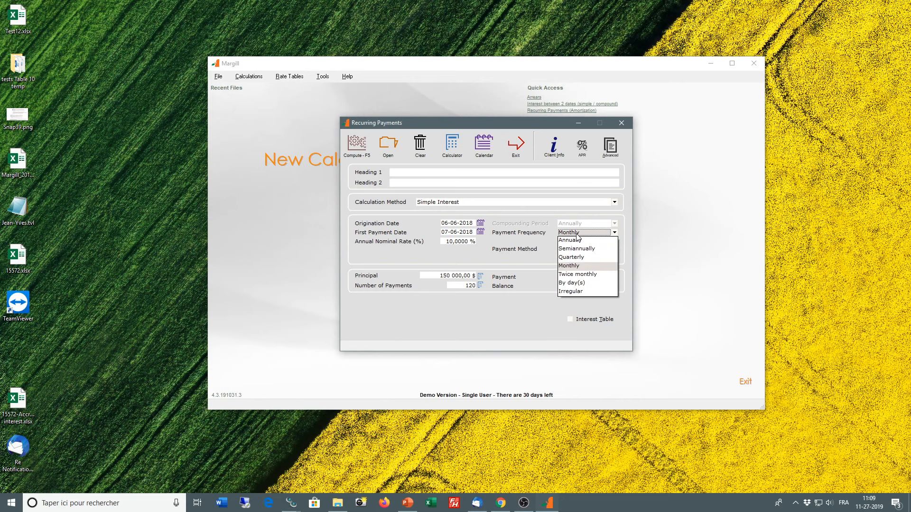
{"action": "left_click", "coordinate": [569, 291]}
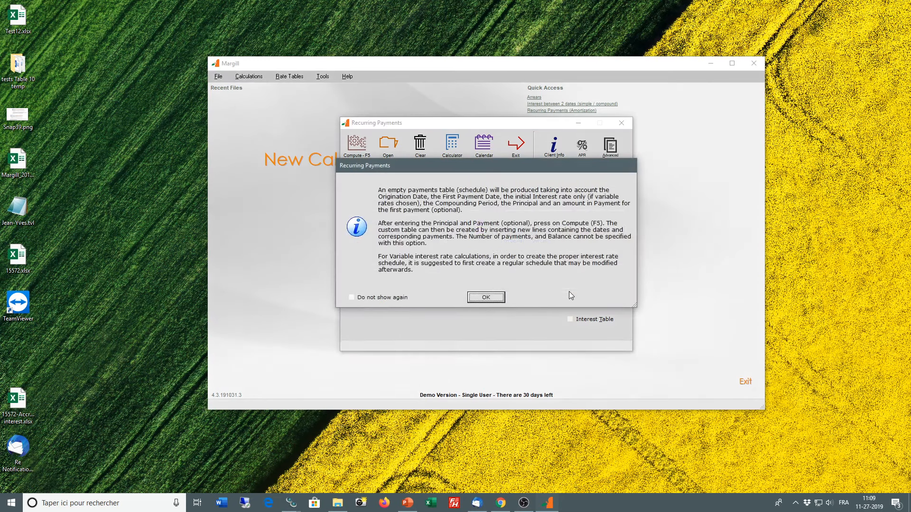
{"action": "left_click", "coordinate": [485, 297]}
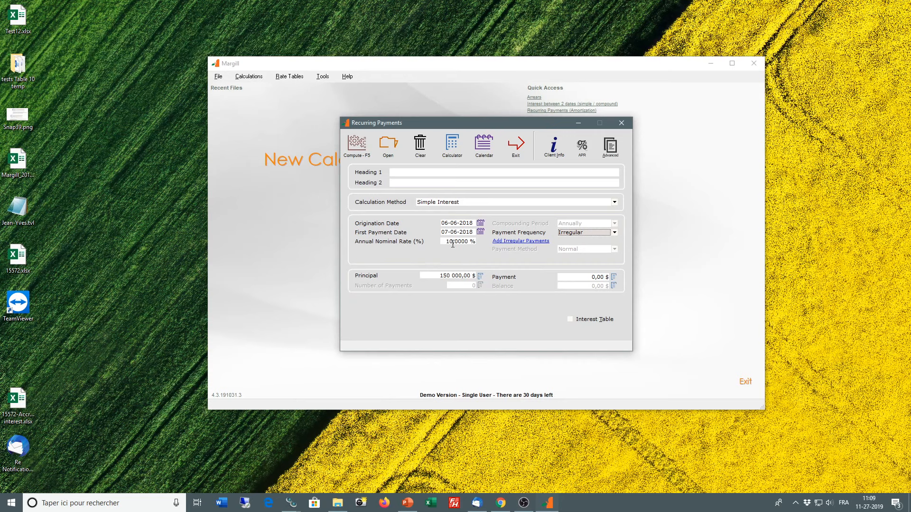
{"action": "left_click", "coordinate": [525, 241]}
{"action": "left_click", "coordinate": [484, 297]}
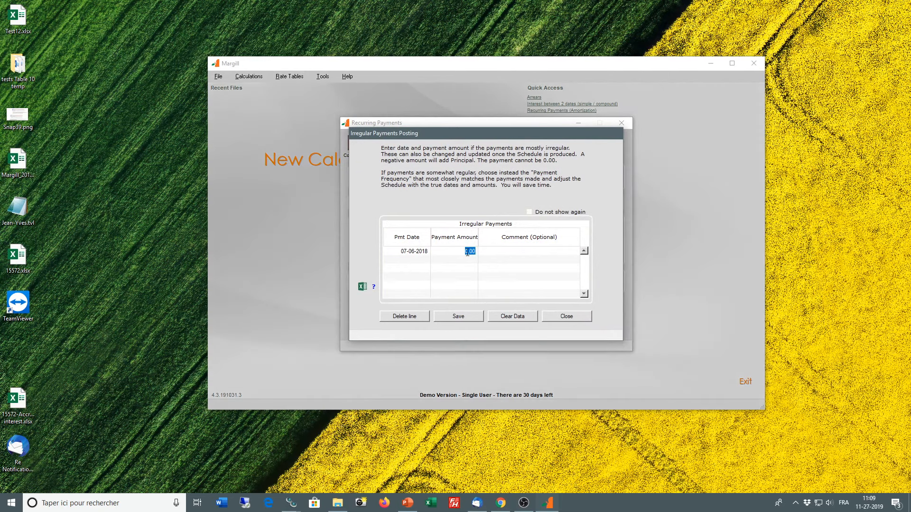
Step: Enter 1,000 $ for the 07-06-2018 irregular payment with the comment "io;op"
{"action": "left_click_drag", "start_coordinate": [470, 135], "coordinate": [586, 155]}
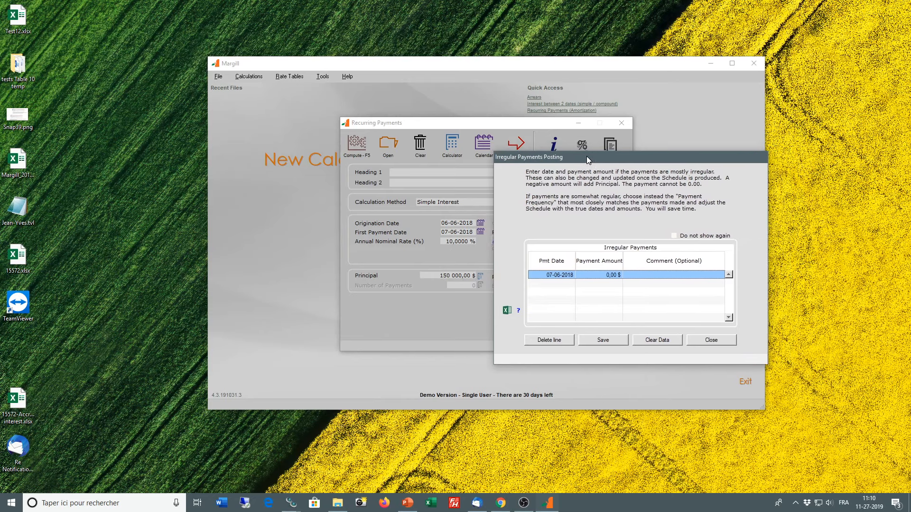
{"action": "left_click", "coordinate": [599, 274]}
{"action": "type", "text": "1000"}
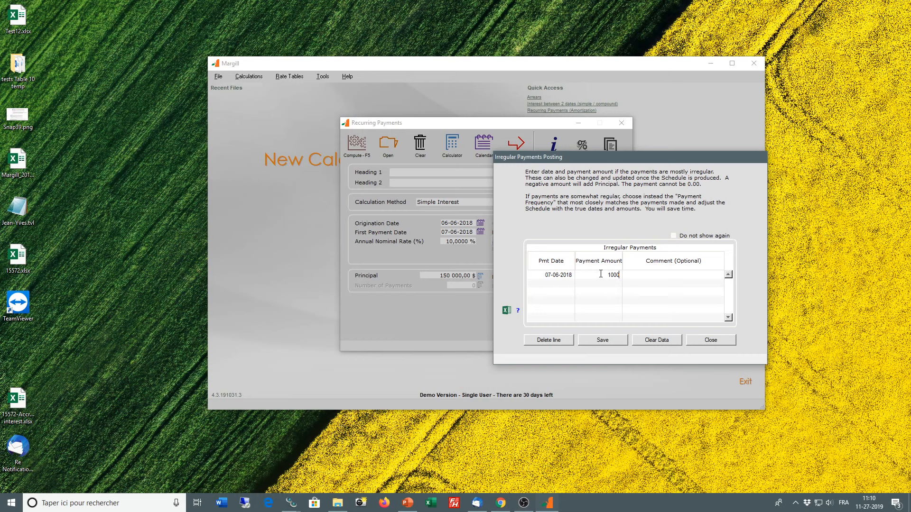
{"action": "left_click", "coordinate": [673, 274]}
{"action": "type", "text": "io;op"}
{"action": "left_click", "coordinate": [563, 285]}
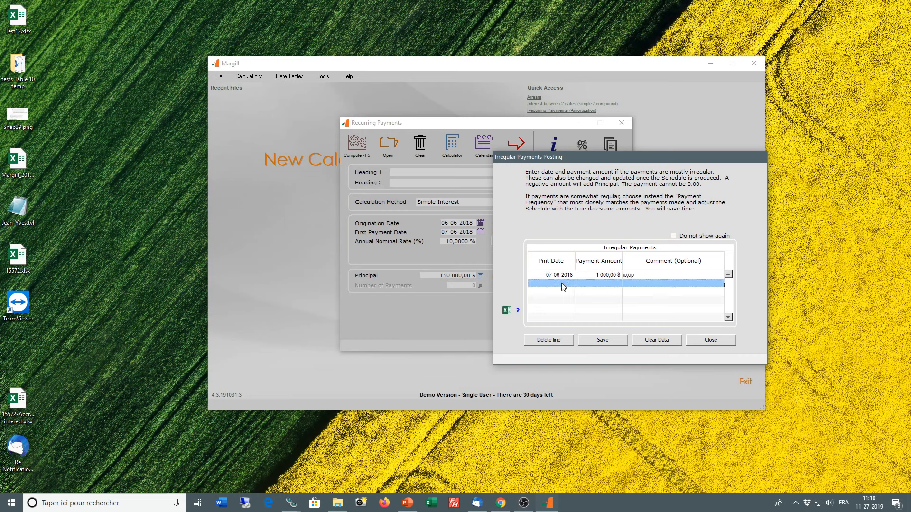
Step: Add a second irregular payment of 5,000 $ dated 09-09-2018
{"action": "left_click", "coordinate": [561, 284]}
{"action": "type", "text": "09-09-"}
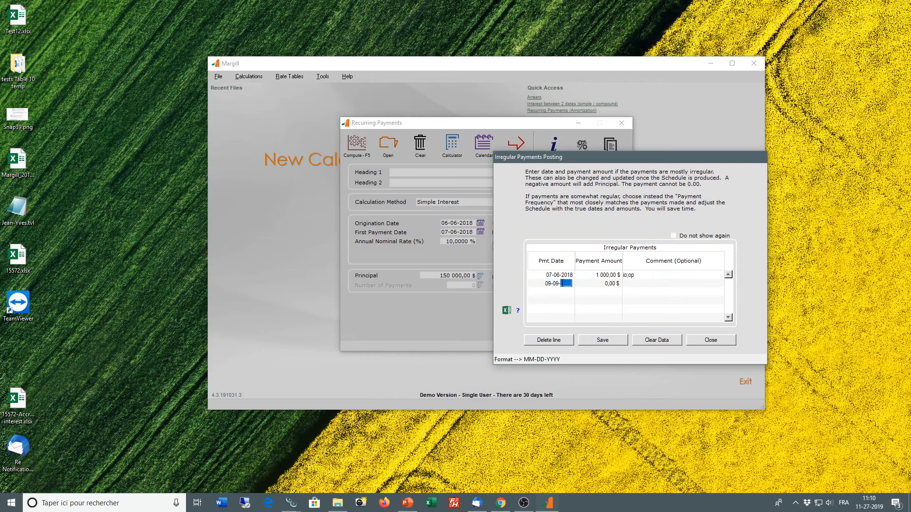
{"action": "type", "text": "2018"}
{"action": "left_click", "coordinate": [588, 284]}
{"action": "type", "text": "5000"}
{"action": "left_click", "coordinate": [560, 291]}
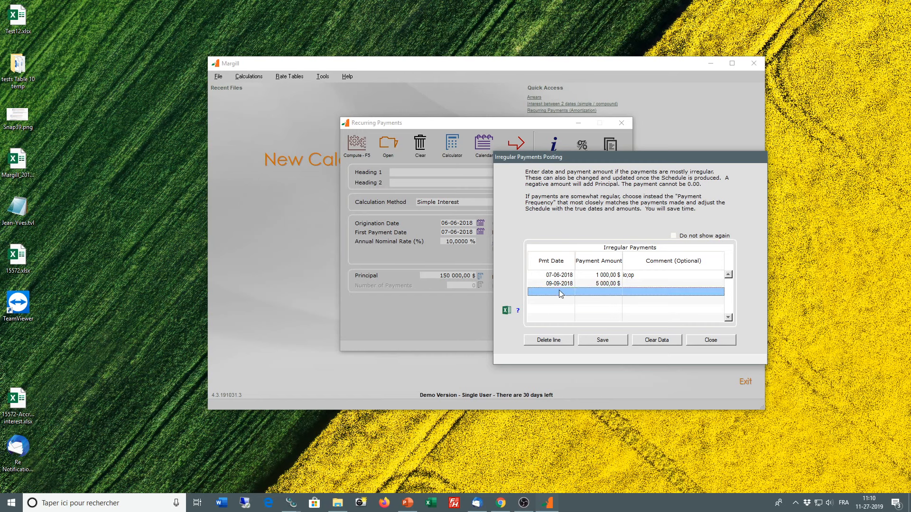
Step: Add a third irregular payment of -25,000 $ dated 10-11-2018 with the comment "Second part of judgmenet"
{"action": "left_click", "coordinate": [559, 293]}
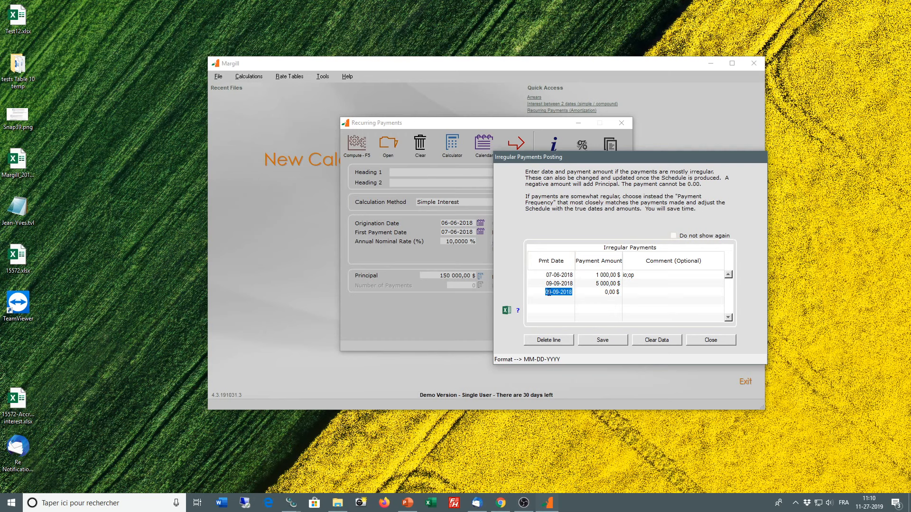
{"action": "type", "text": "1011200"}
{"action": "key", "text": "BackSpace"}
{"action": "type", "text": "18"}
{"action": "left_click", "coordinate": [605, 292]}
{"action": "key", "text": "BackSpace"}
{"action": "type", "text": "-25 000"}
{"action": "left_click", "coordinate": [655, 292]}
{"action": "type", "text": "Second part of judgmenet"}
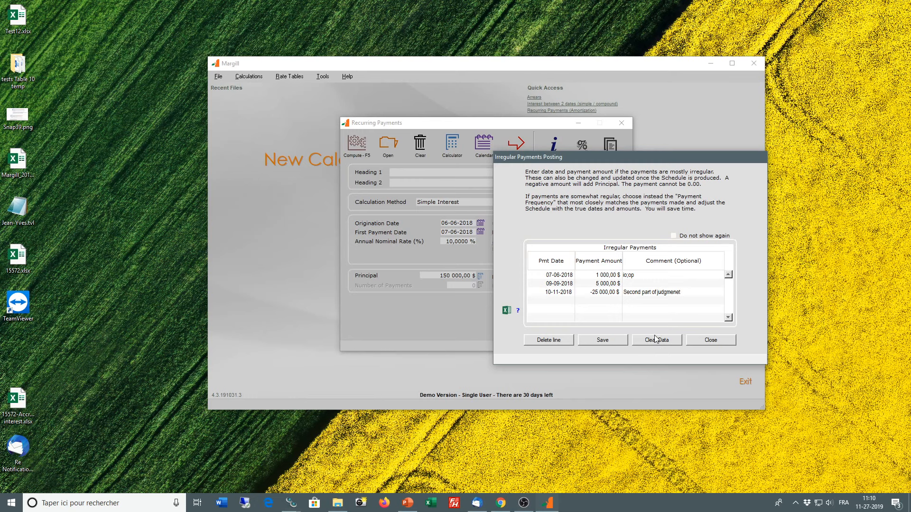
Step: Review the worksheet layout required for importing payments from Excel, and save the irregular payments
{"action": "left_click", "coordinate": [519, 312]}
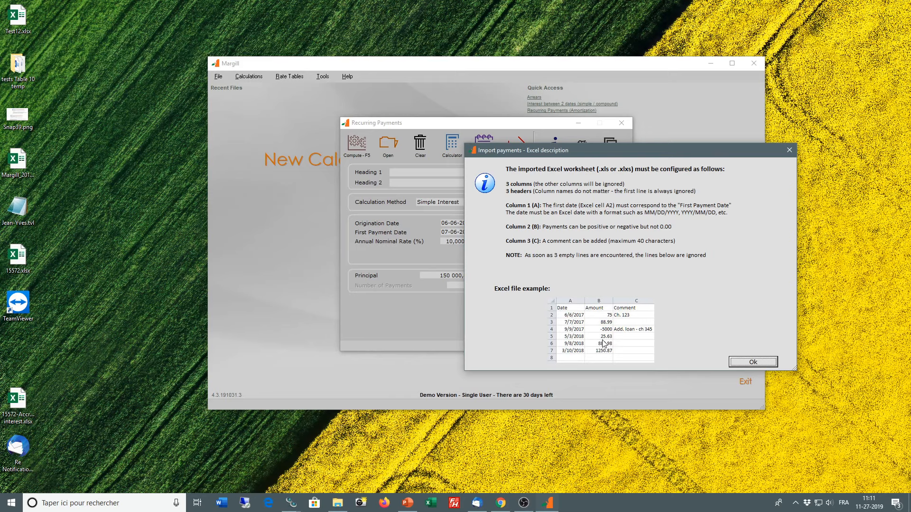
{"action": "left_click", "coordinate": [736, 360]}
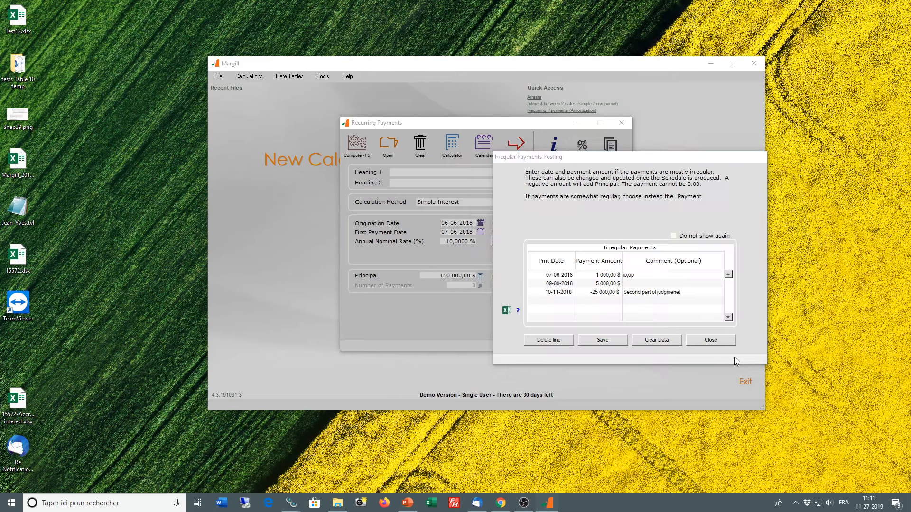
{"action": "left_click", "coordinate": [608, 342]}
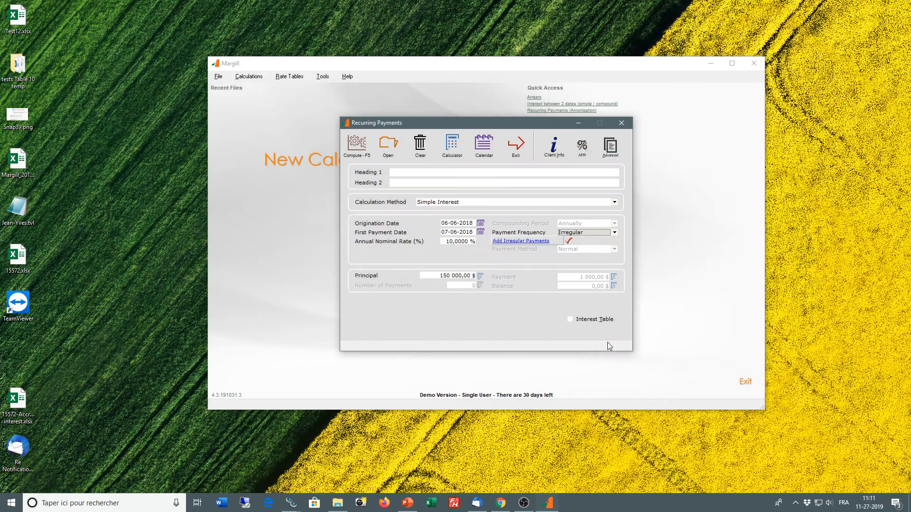
Step: Compute the simple interest schedule for the irregular payments, setting its information notices not to show again
{"action": "left_click", "coordinate": [356, 143]}
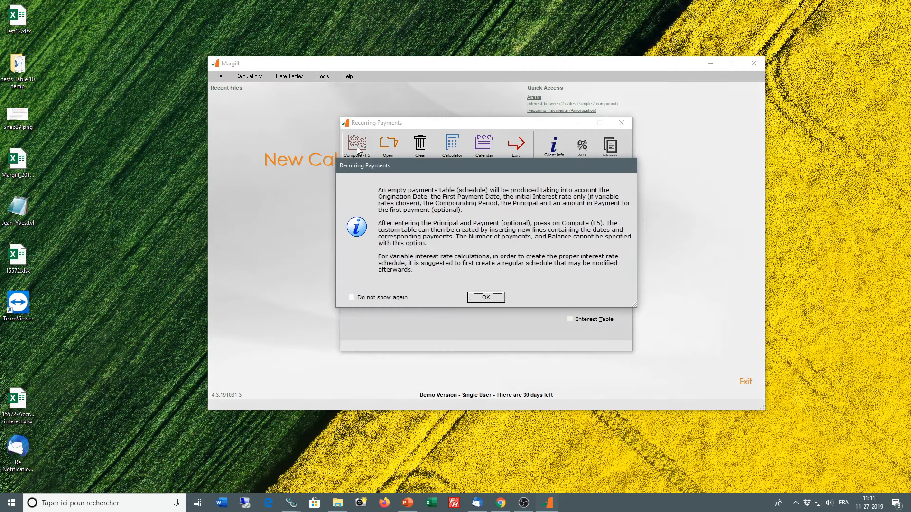
{"action": "left_click", "coordinate": [351, 298]}
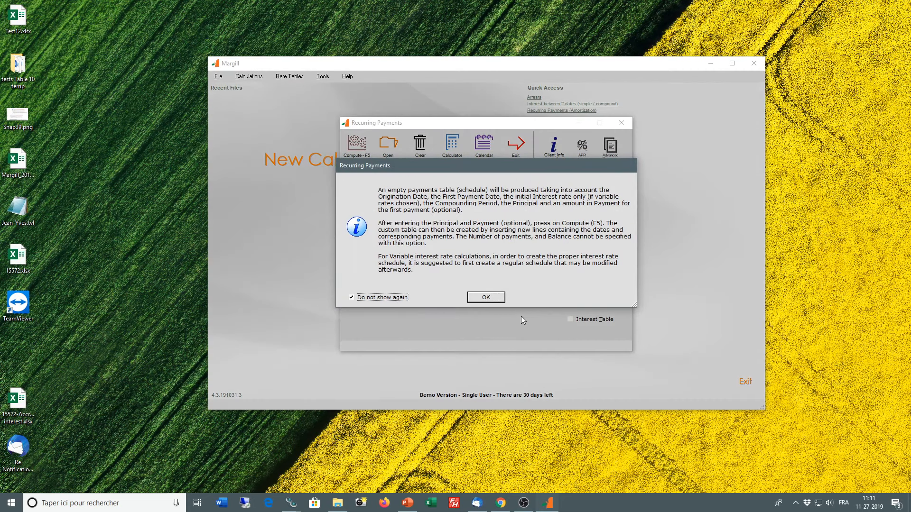
{"action": "left_click", "coordinate": [498, 300]}
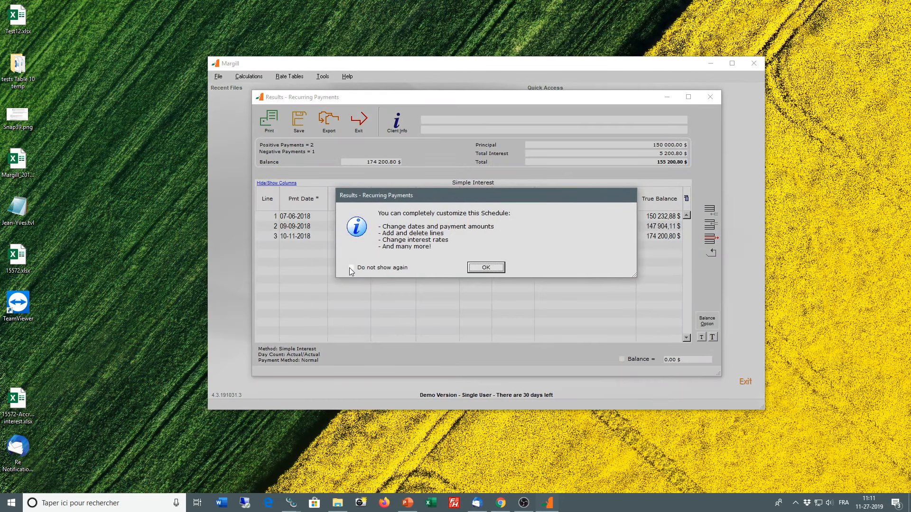
{"action": "left_click", "coordinate": [351, 267]}
{"action": "left_click", "coordinate": [486, 267]}
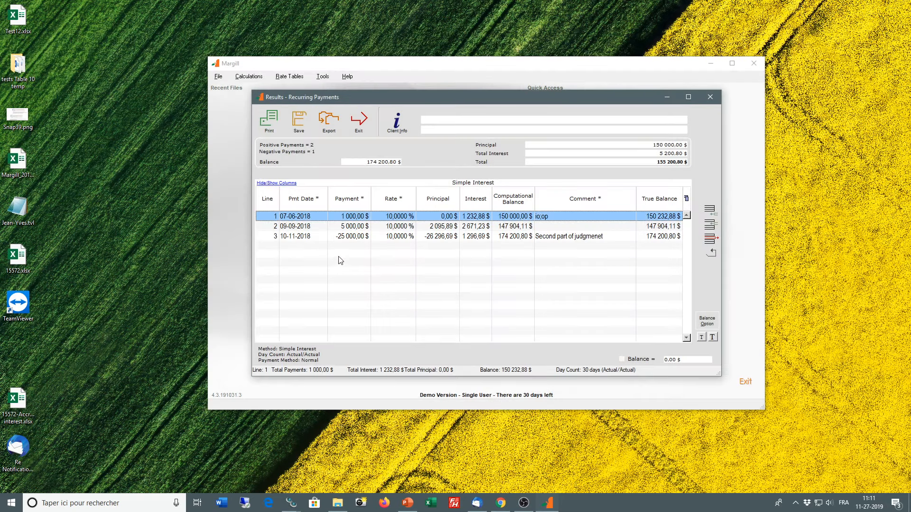
Step: Add one line at the end of the schedule dated 11-28-2019, leaving its payment at zero
{"action": "left_click", "coordinate": [353, 237]}
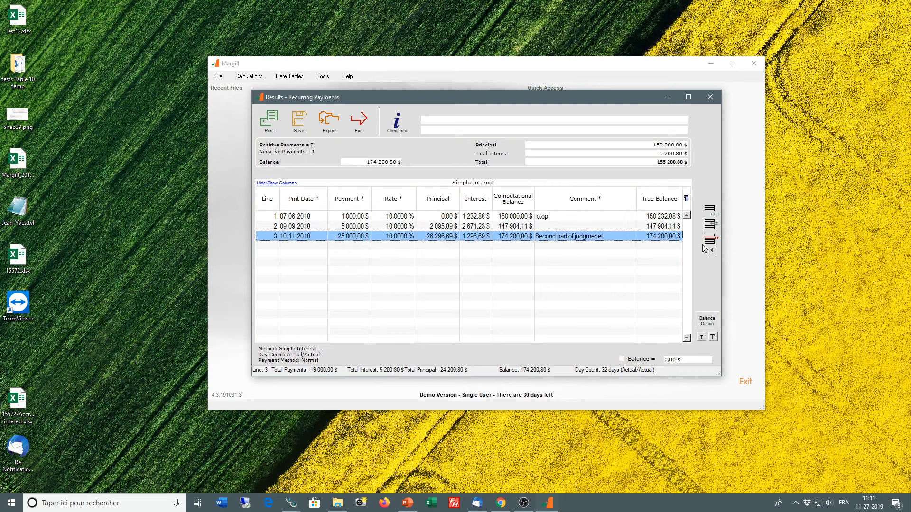
{"action": "left_click", "coordinate": [713, 214]}
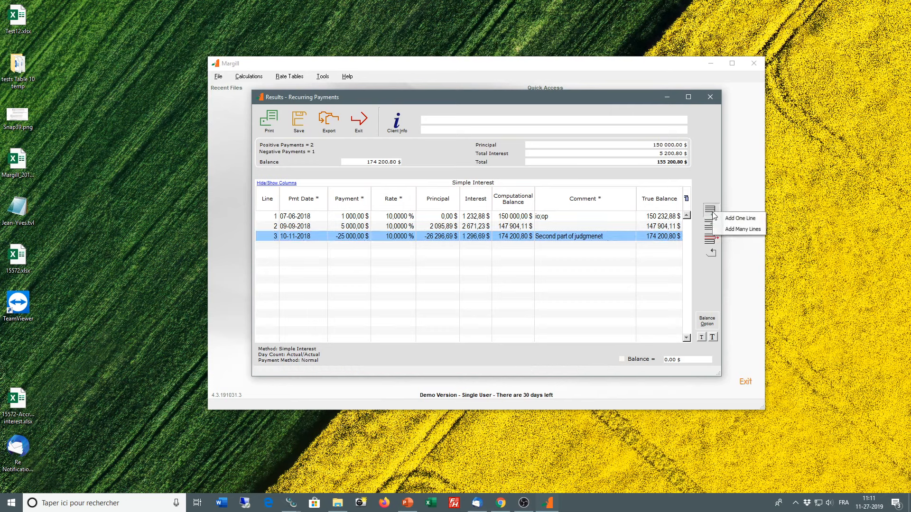
{"action": "left_click", "coordinate": [745, 218]}
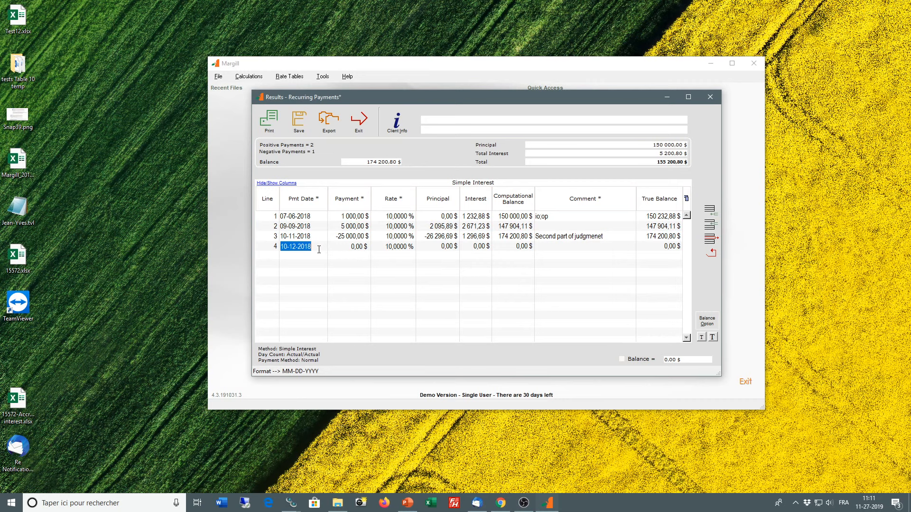
{"action": "type", "text": "11-28-2019"}
{"action": "left_click", "coordinate": [393, 268]}
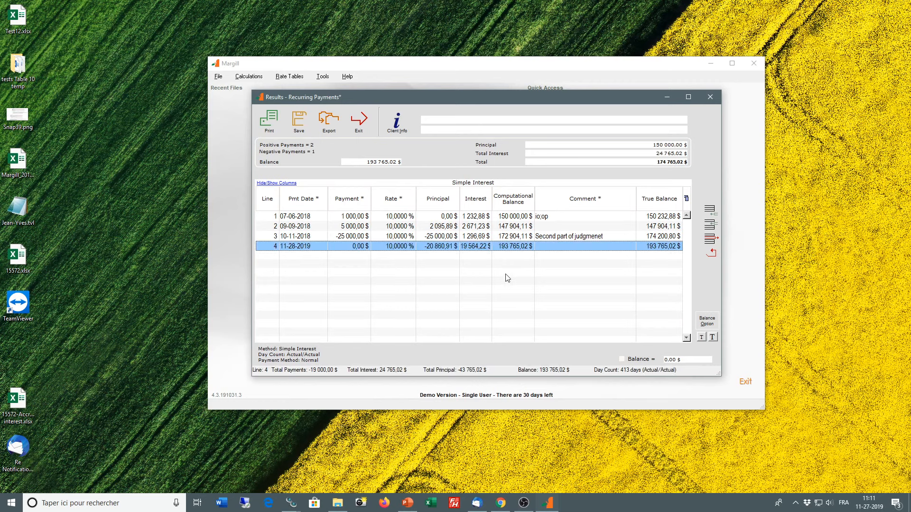
Step: Widen the schedule's Interest column and check the cumulative totals of the third and fourth lines
{"action": "left_click_drag", "start_coordinate": [492, 194], "coordinate": [510, 194]}
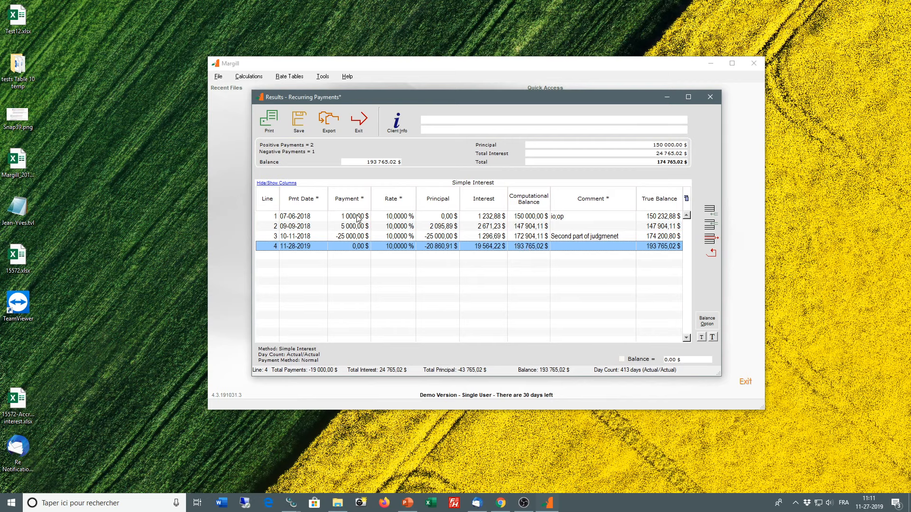
{"action": "mouse_move", "coordinate": [358, 219]}
{"action": "left_mouse_down"}
{"action": "mouse_move", "coordinate": [356, 238]}
{"action": "mouse_move", "coordinate": [355, 223]}
{"action": "left_mouse_up"}
{"action": "left_click", "coordinate": [354, 236]}
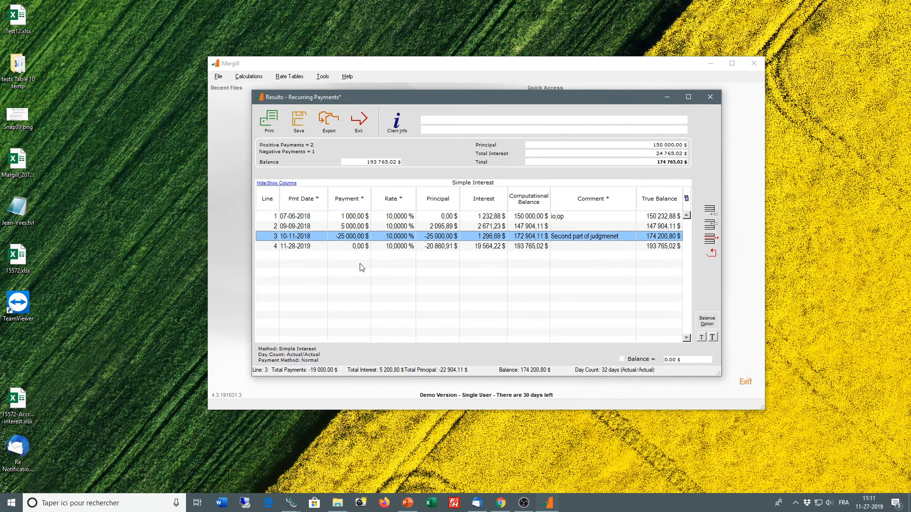
{"action": "left_click", "coordinate": [361, 246]}
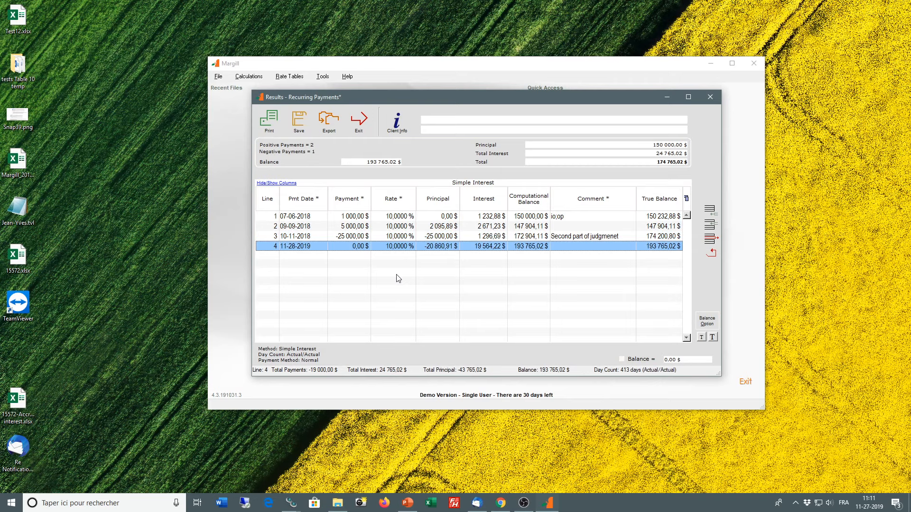
Step: Insert a line before the 11-28-2019 entry, dated 12-12-2018 with a payment of 6 500 $
{"action": "left_click", "coordinate": [710, 224]}
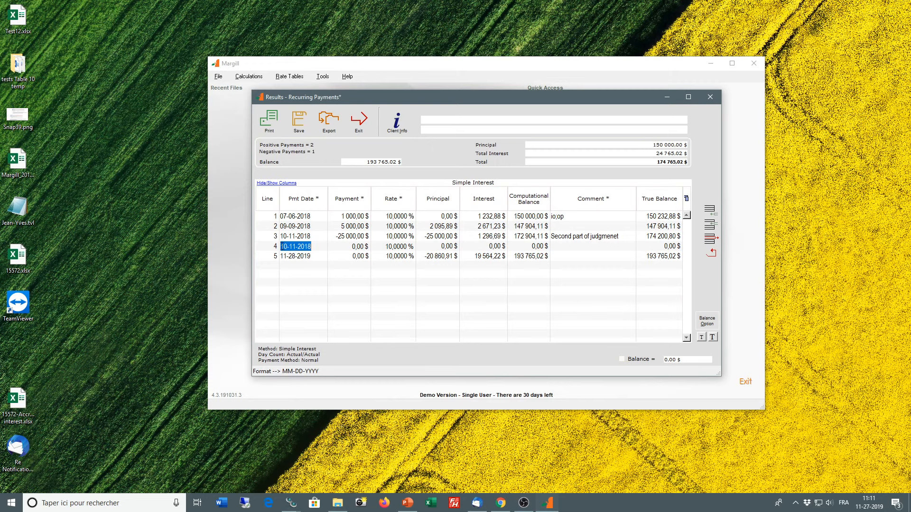
{"action": "type", "text": "12-12-2018"}
{"action": "left_click", "coordinate": [346, 247]}
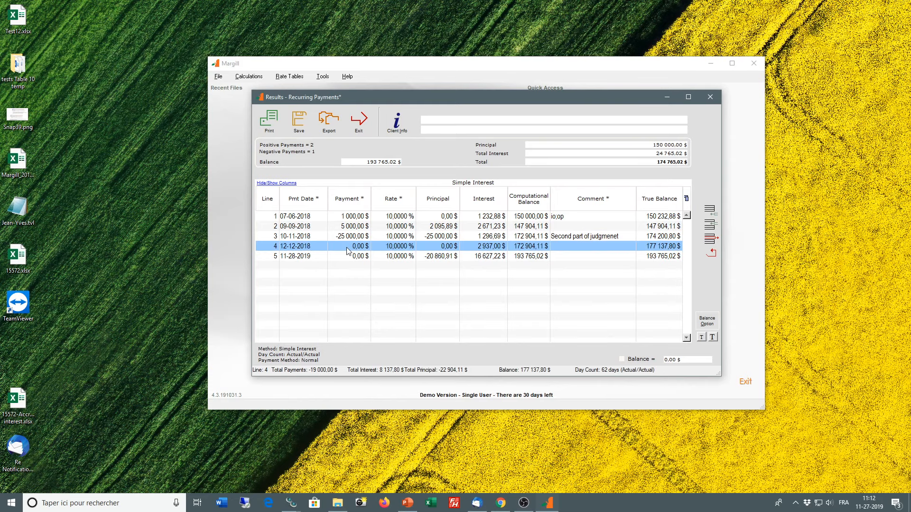
{"action": "left_click", "coordinate": [357, 246]}
{"action": "type", "text": "6500"}
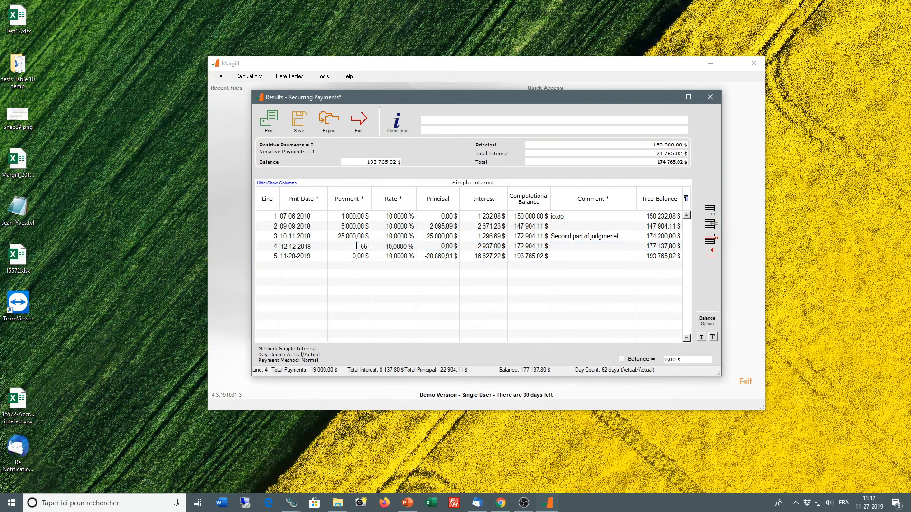
{"action": "left_click", "coordinate": [369, 256]}
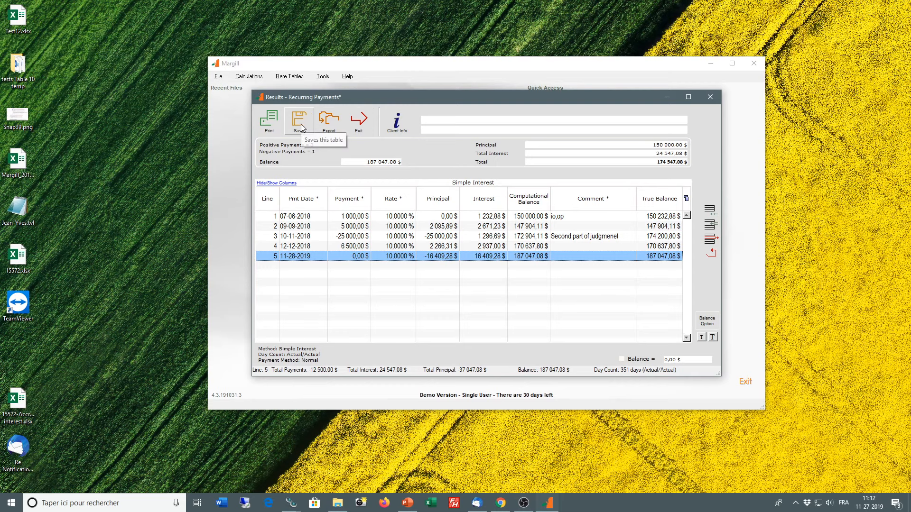
Step: Close the results without saving and set the payment frequency to Monthly
{"action": "left_click", "coordinate": [357, 122]}
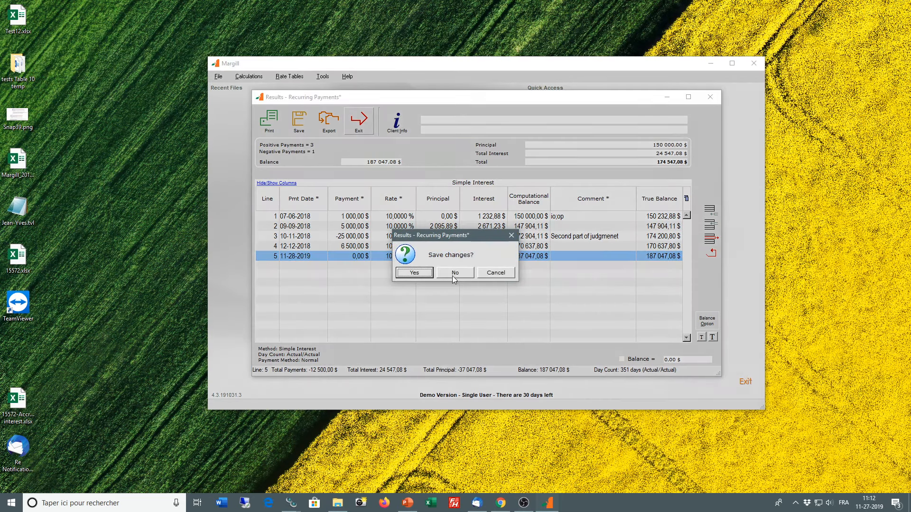
{"action": "left_click", "coordinate": [453, 273]}
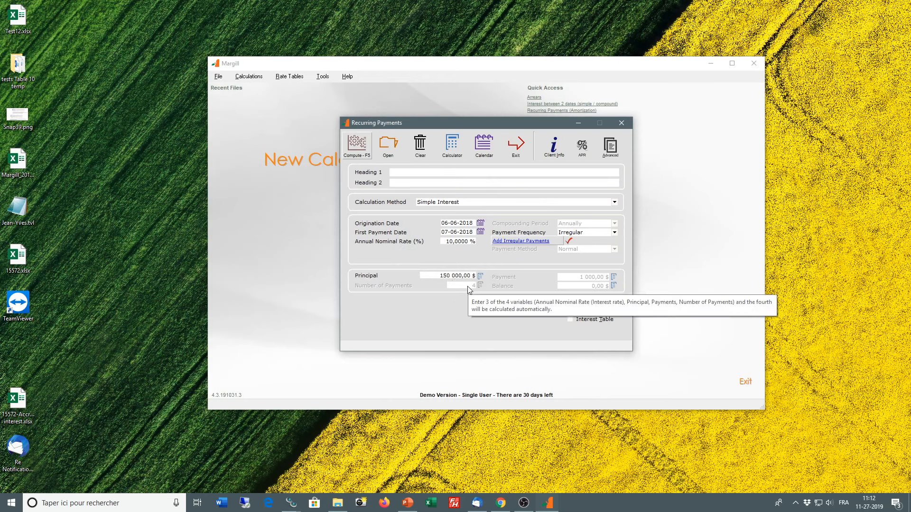
{"action": "left_click", "coordinate": [584, 232]}
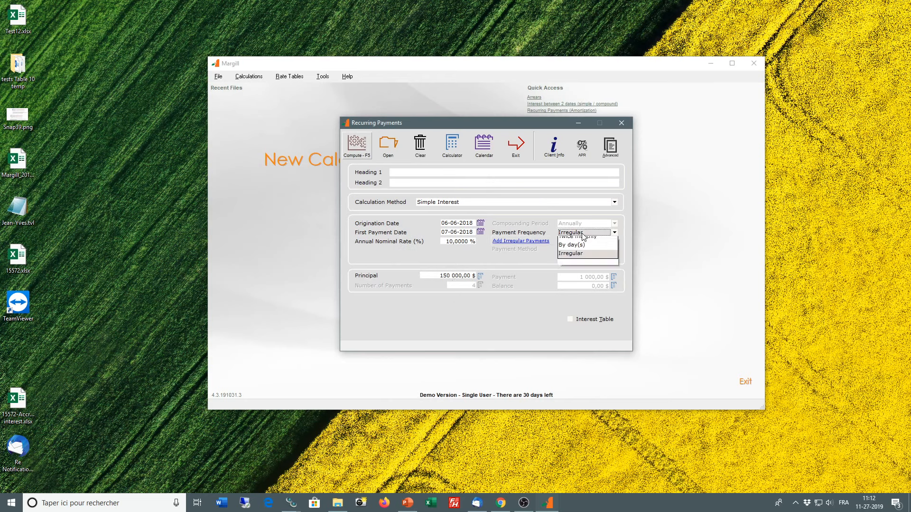
{"action": "left_click", "coordinate": [576, 266]}
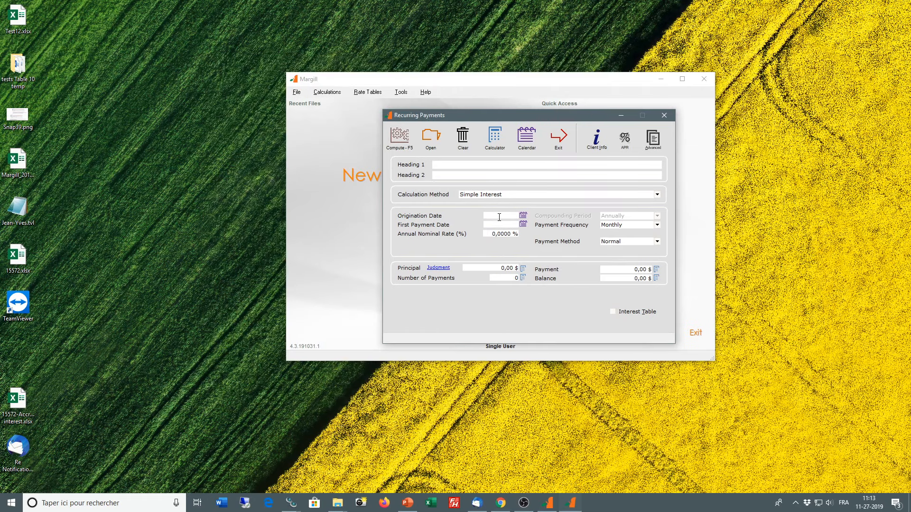
Step: Set the origination and first payment dates to 06-06-2018 and enable the interest table BC-Post-Judgment
{"action": "left_click", "coordinate": [499, 216]}
{"action": "type", "text": "06-06-2018"}
{"action": "left_click", "coordinate": [500, 227]}
{"action": "left_click", "coordinate": [499, 233]}
{"action": "left_click", "coordinate": [612, 312]}
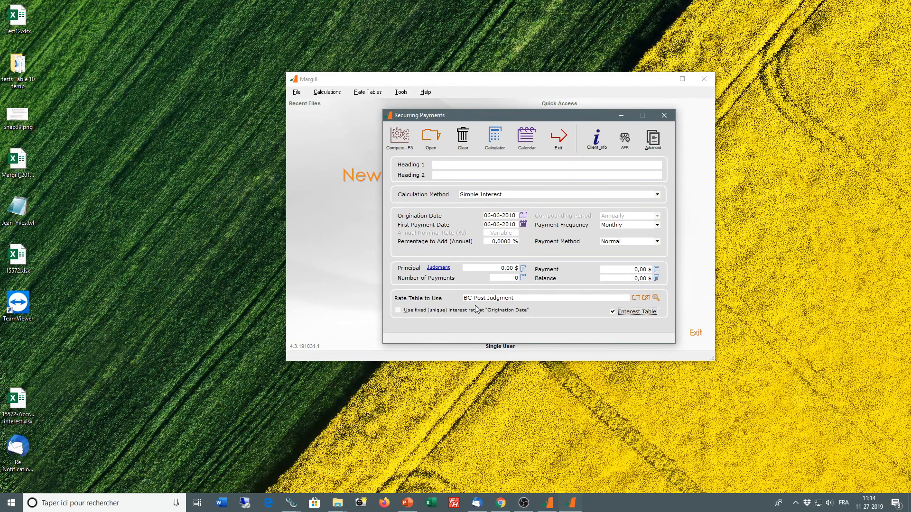
Step: Activate the judgment module with court fees applicable from 06-06-2018 and additional court fees allowed
{"action": "left_click", "coordinate": [438, 268]}
{"action": "left_click", "coordinate": [584, 176]}
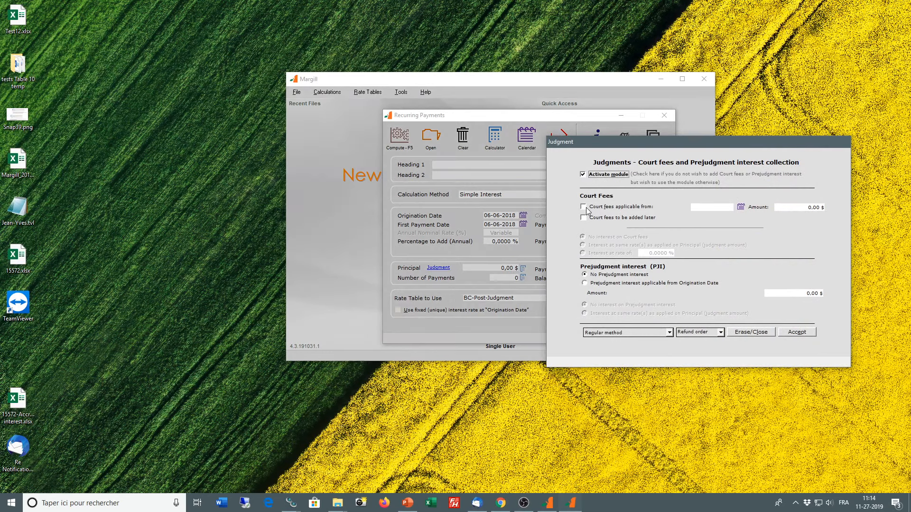
{"action": "left_click", "coordinate": [584, 207]}
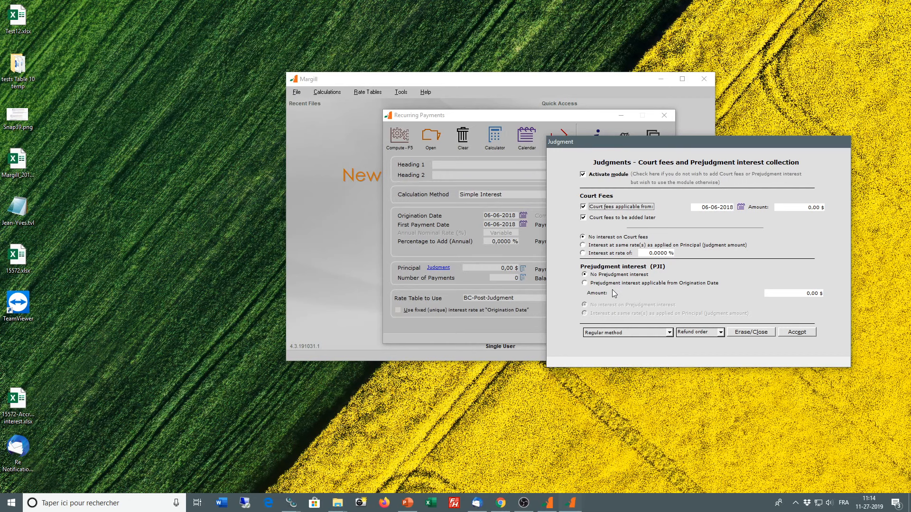
Step: Make prejudgment interest of 6 000 $ applicable from the origination date, with no interest on it
{"action": "left_click", "coordinate": [584, 283]}
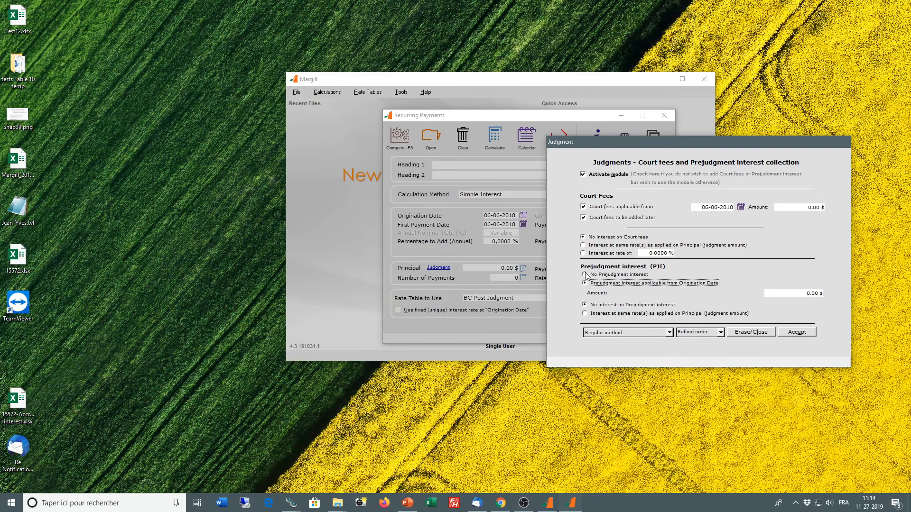
{"action": "left_click", "coordinate": [584, 275]}
{"action": "left_click", "coordinate": [799, 291]}
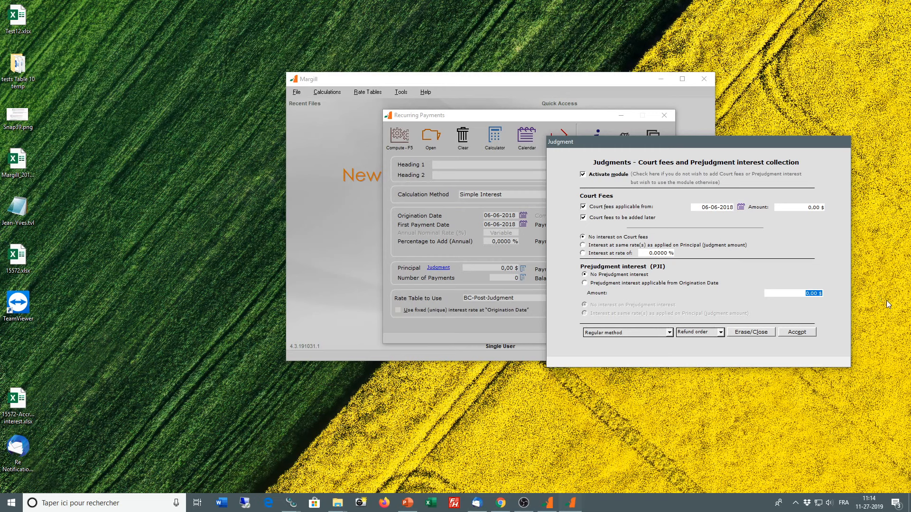
{"action": "left_click", "coordinate": [585, 283]}
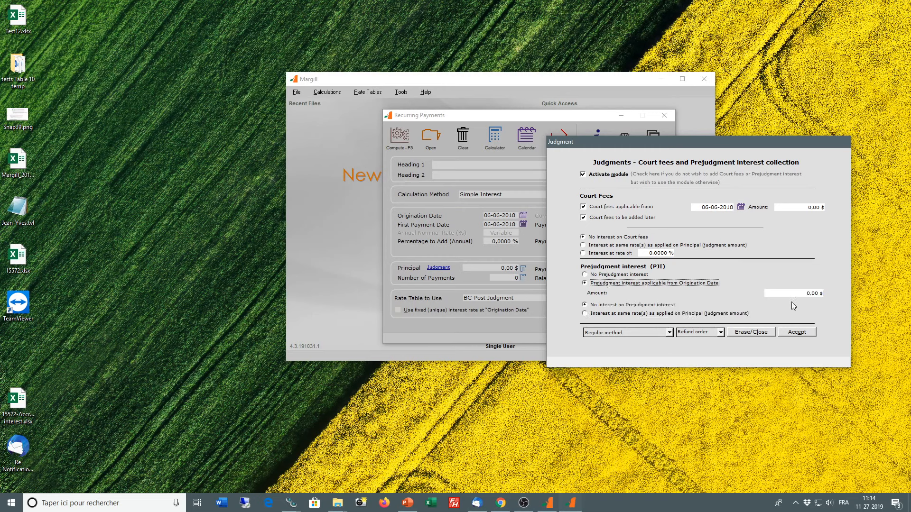
{"action": "left_click", "coordinate": [803, 291]}
{"action": "type", "text": "6000"}
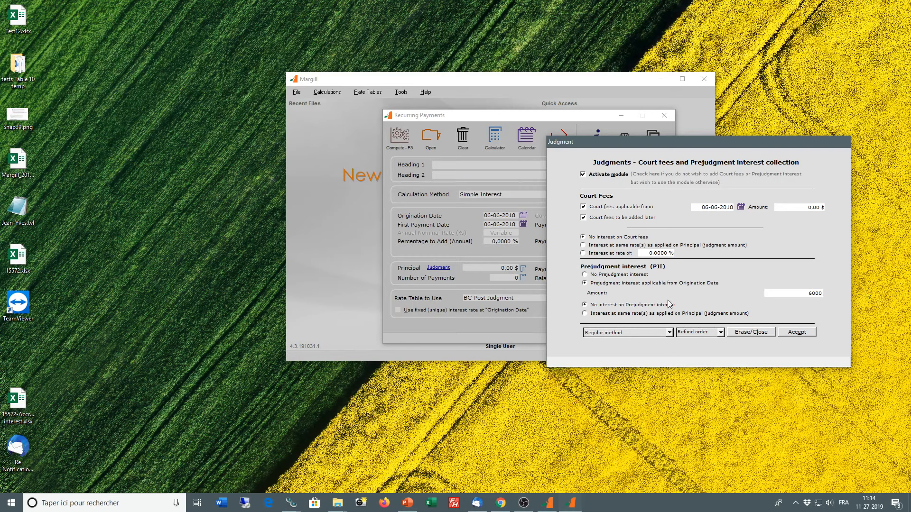
Step: Check the payment allocation order, and accept the judgment settings with a court fees amount of 500 $
{"action": "left_click", "coordinate": [720, 334]}
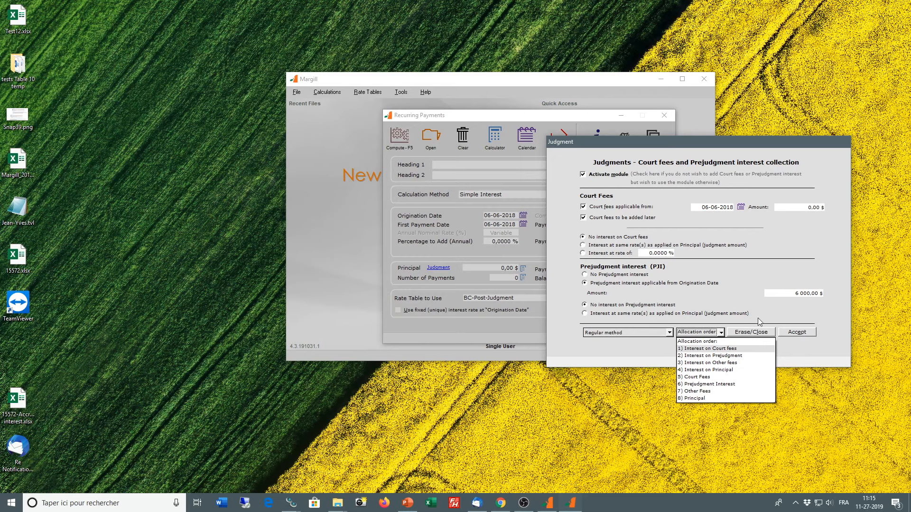
{"action": "left_click", "coordinate": [799, 335]}
{"action": "left_click", "coordinate": [798, 335]}
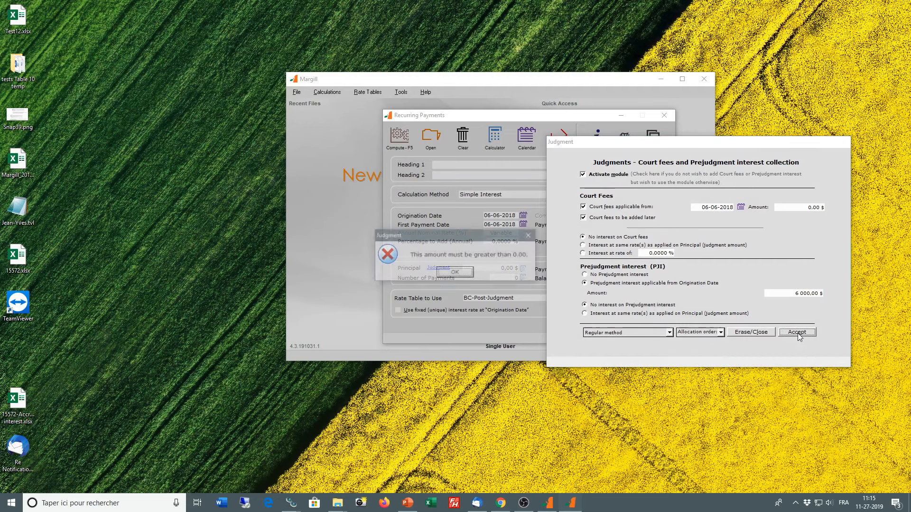
{"action": "key", "text": "Return"}
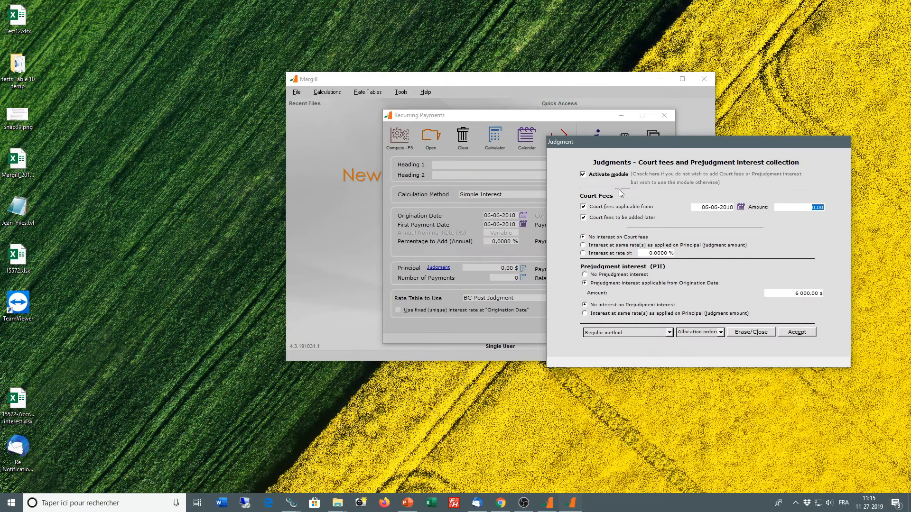
{"action": "type", "text": "500"}
{"action": "left_click", "coordinate": [796, 332]}
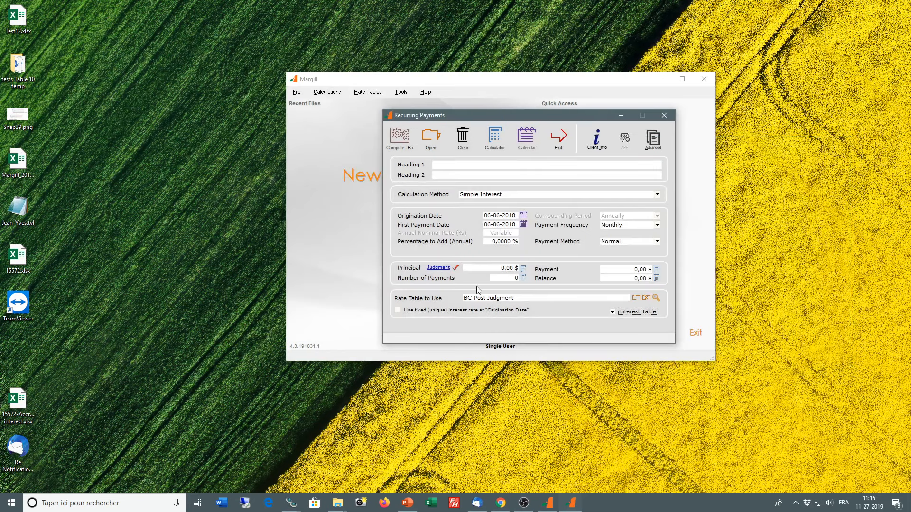
Step: Set the principal to 100 000 $ with 12 payments and compute the payment schedule
{"action": "left_click", "coordinate": [488, 269]}
{"action": "type", "text": "100000"}
{"action": "left_click", "coordinate": [506, 279]}
{"action": "left_click", "coordinate": [400, 138]}
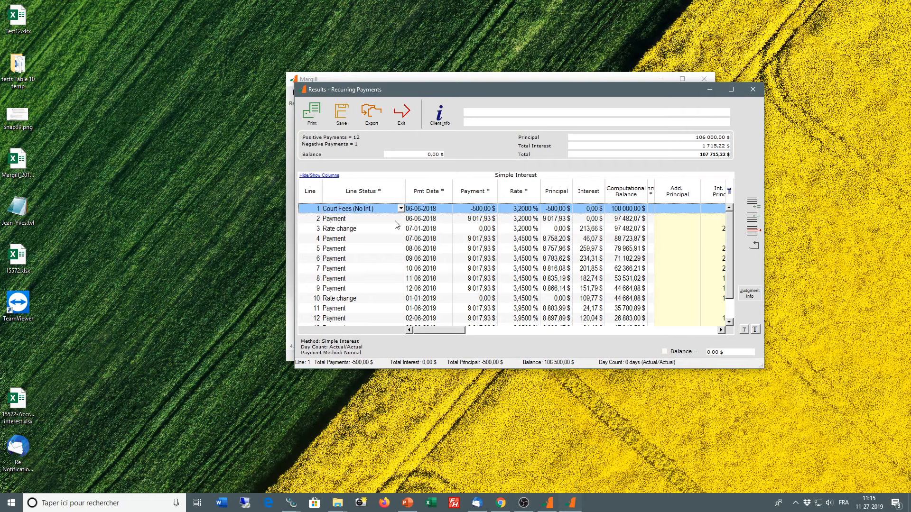
Step: Move and enlarge the results window to show all schedule lines and more of the judgment columns
{"action": "left_click_drag", "start_coordinate": [761, 364], "coordinate": [907, 365]}
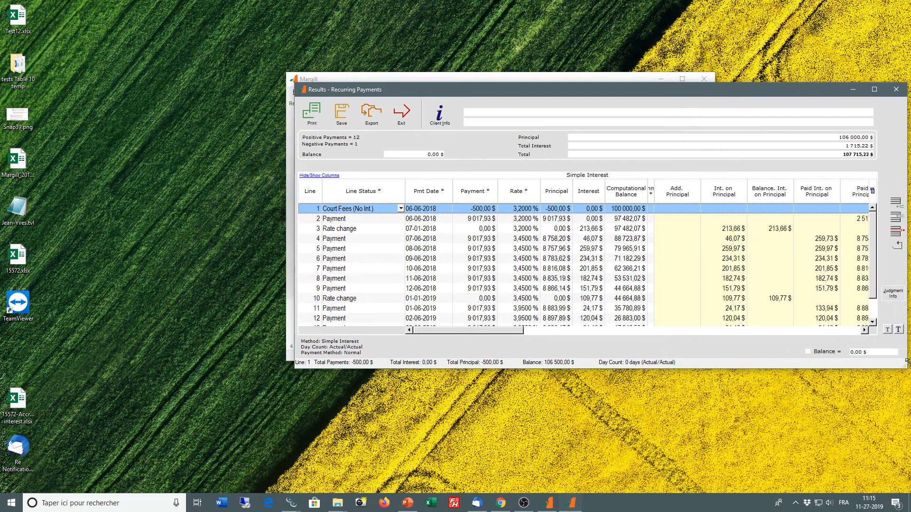
{"action": "left_click_drag", "start_coordinate": [718, 90], "coordinate": [489, 95]}
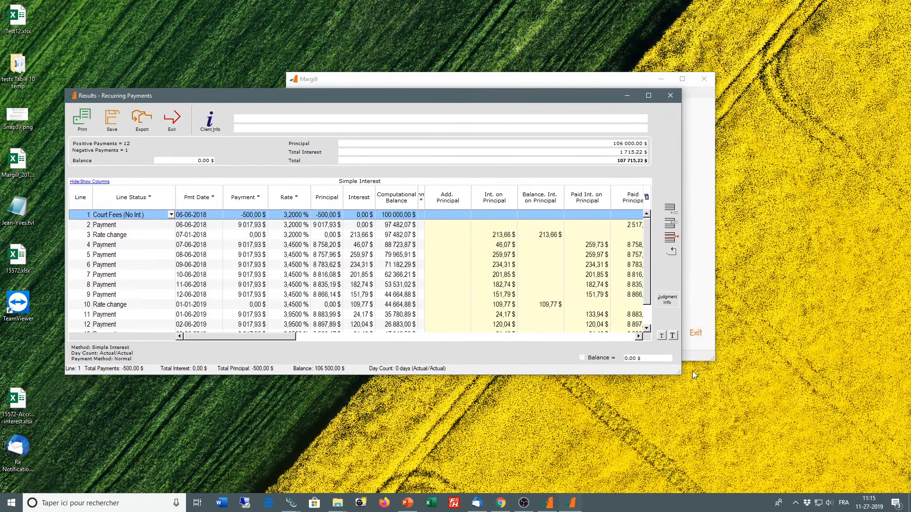
{"action": "left_click_drag", "start_coordinate": [680, 376], "coordinate": [863, 410]}
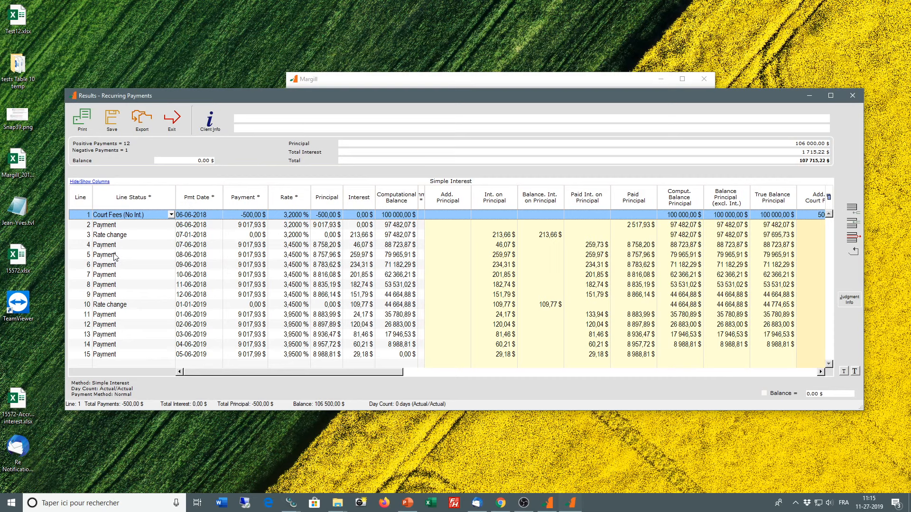
Step: Set the 07-06-2018 payment to 0 and its line status to Unpaid Payment
{"action": "left_click", "coordinate": [255, 246]}
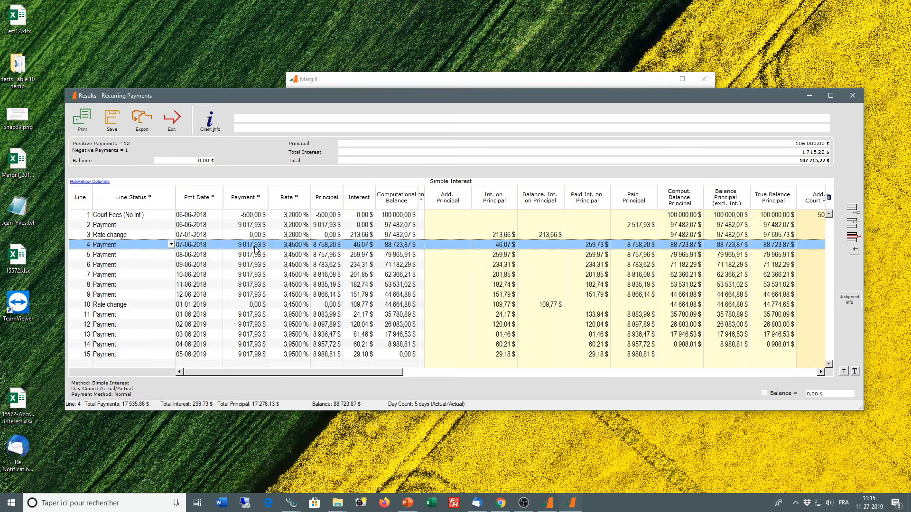
{"action": "left_click", "coordinate": [255, 246]}
{"action": "type", "text": "0"}
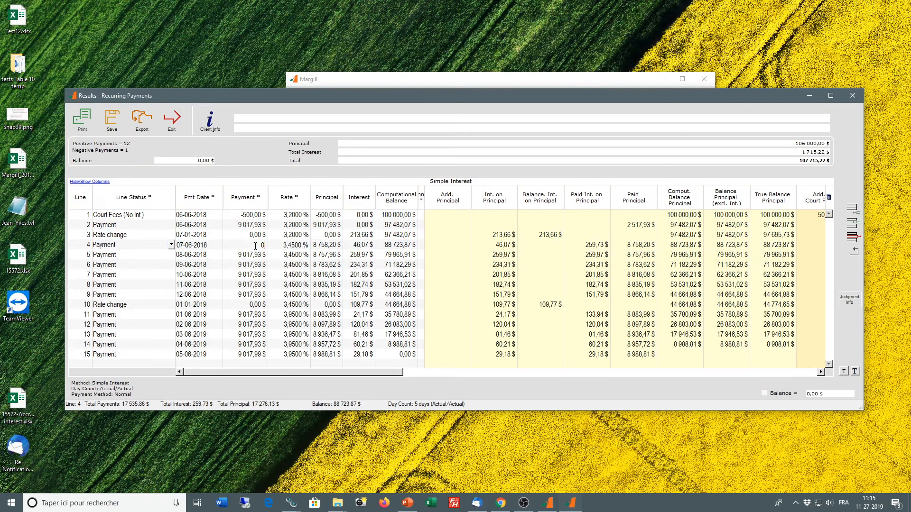
{"action": "key", "text": "Tab"}
{"action": "left_click", "coordinate": [171, 244]}
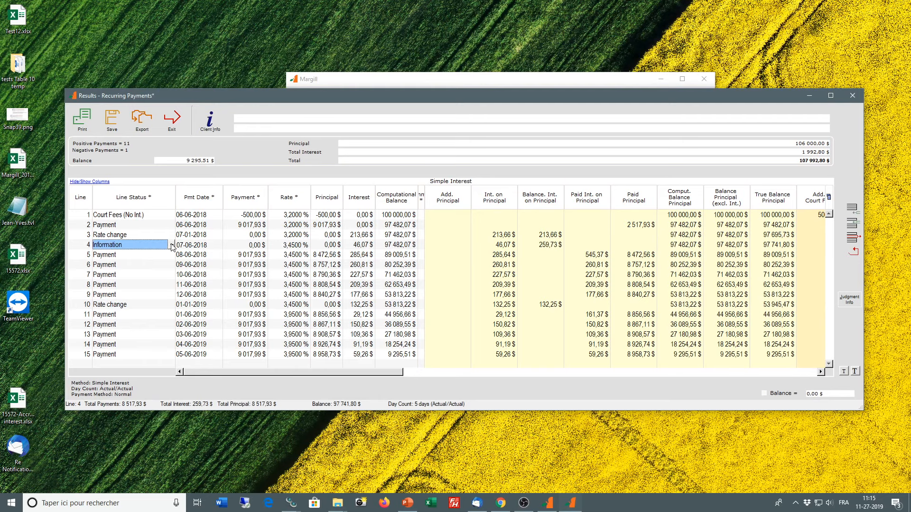
{"action": "left_click", "coordinate": [127, 264]}
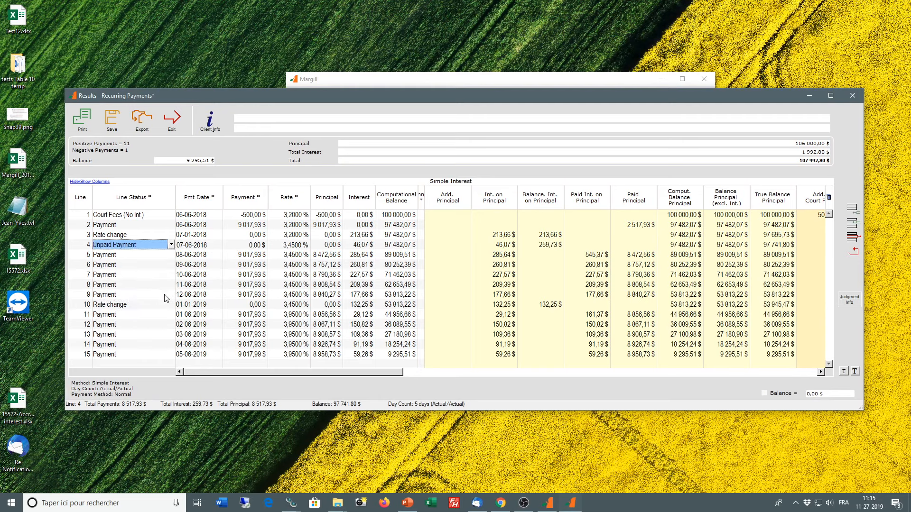
Step: Insert a line before the 08-06-2018 payment, dated 07-06-2018, with status Other Fees (No Int.) and an amount of 25 $
{"action": "left_click", "coordinate": [190, 257]}
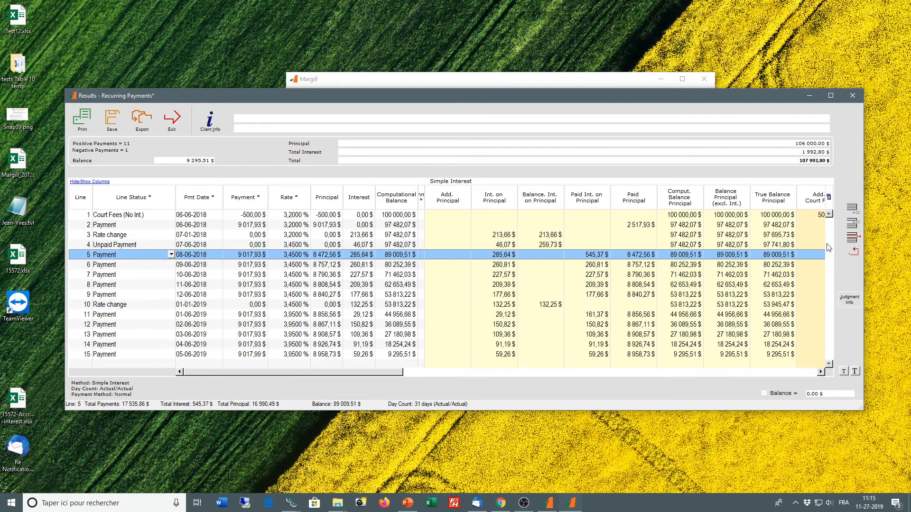
{"action": "left_click", "coordinate": [853, 235]}
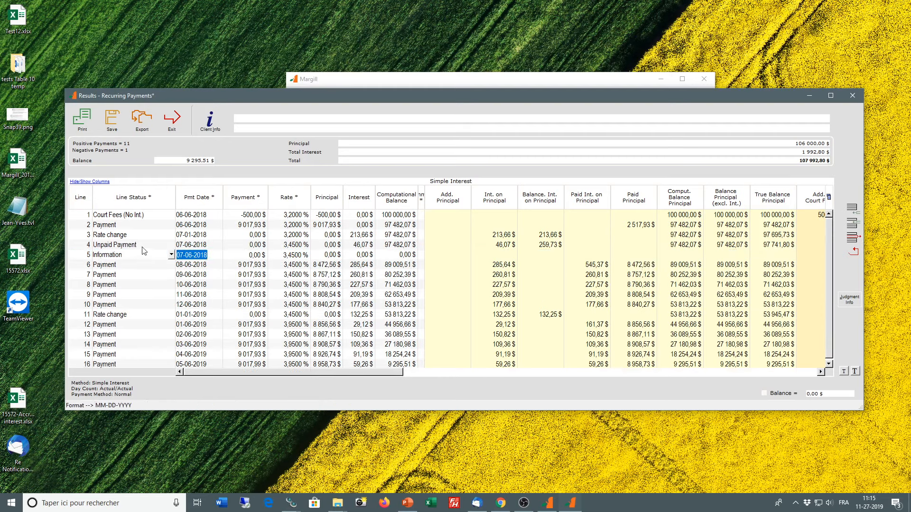
{"action": "left_click", "coordinate": [171, 255]}
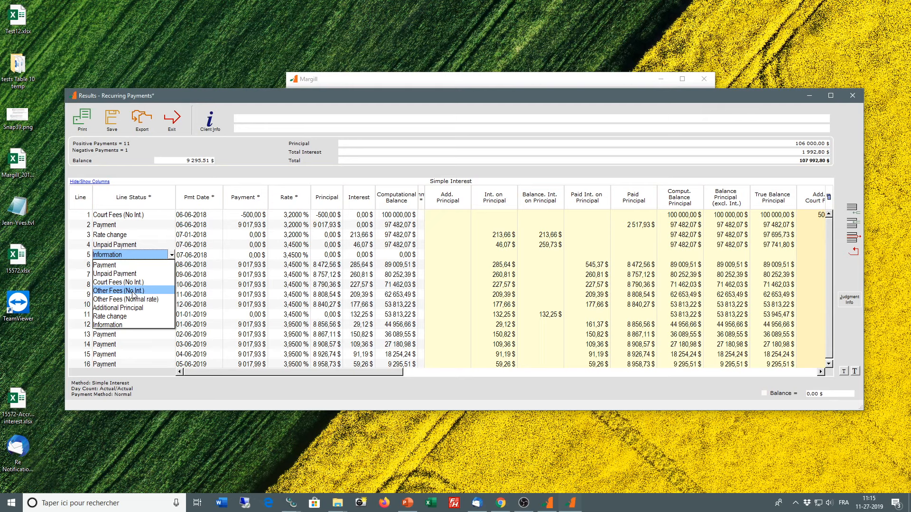
{"action": "left_click", "coordinate": [133, 290]}
{"action": "left_click", "coordinate": [258, 255]}
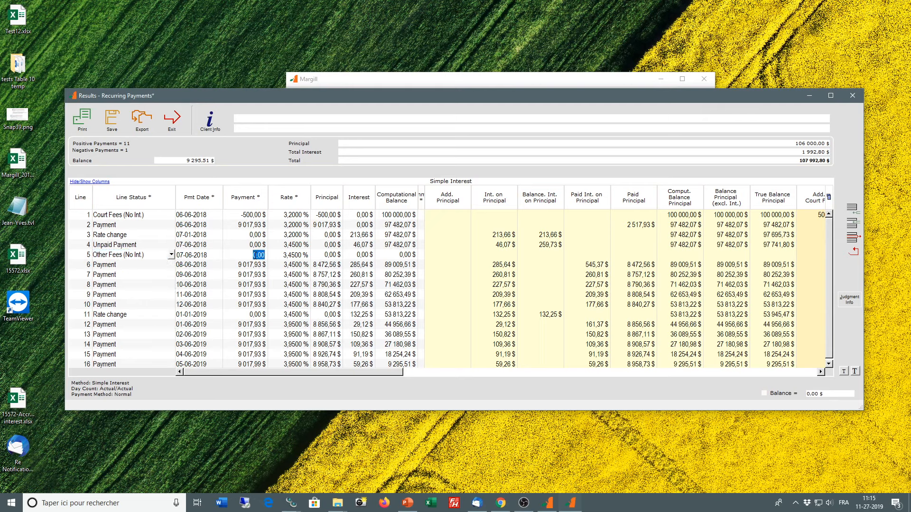
{"action": "type", "text": "25"}
{"action": "key", "text": "Return"}
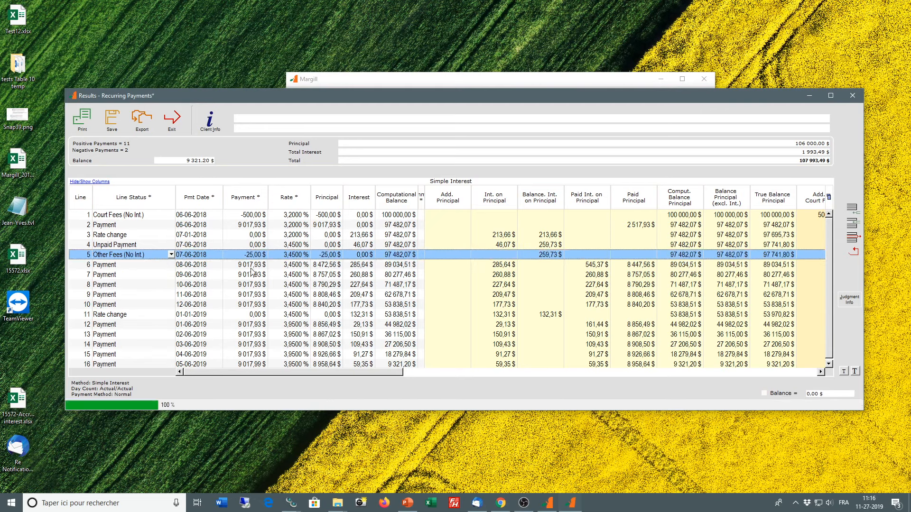
{"action": "left_click", "coordinate": [251, 266]}
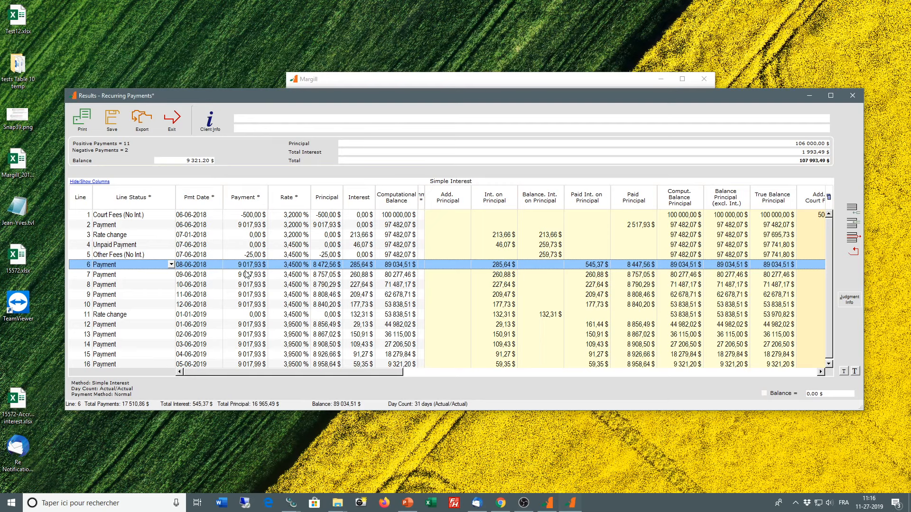
{"action": "left_click", "coordinate": [247, 265]}
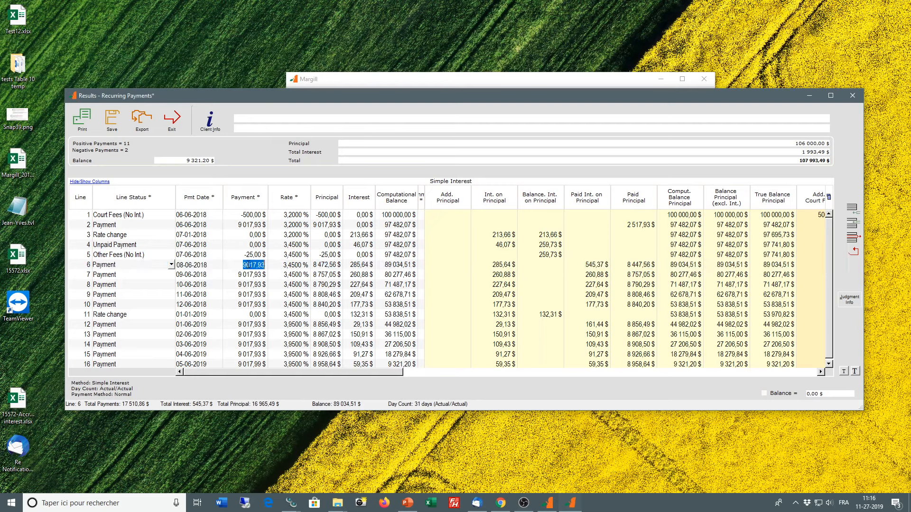
{"action": "left_click", "coordinate": [201, 279]}
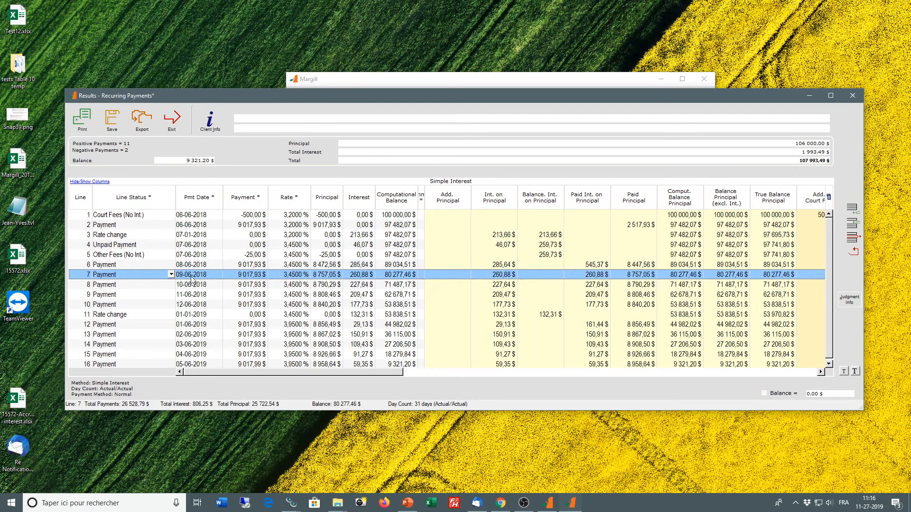
{"action": "left_click", "coordinate": [119, 218]}
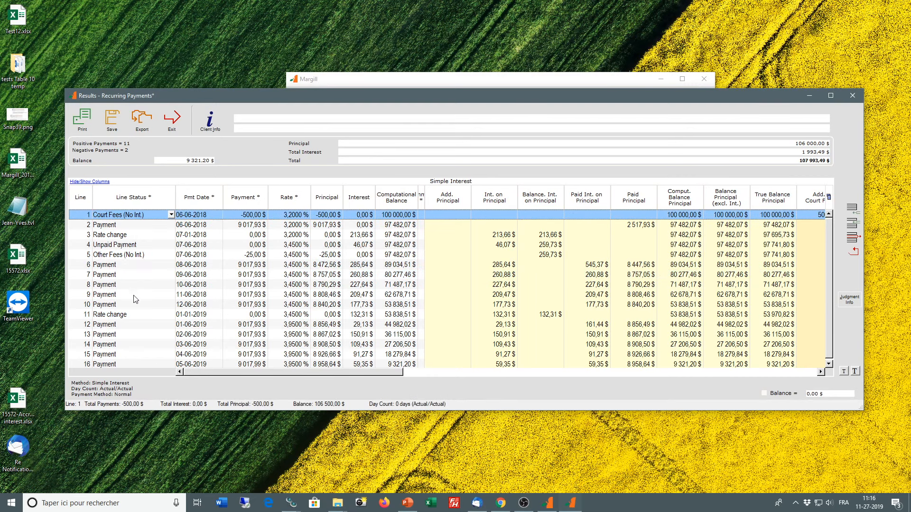
Step: Change the 09-06-2018 line's status to Court Fees (No Int.) and set its amount to 550 $
{"action": "left_click", "coordinate": [115, 278]}
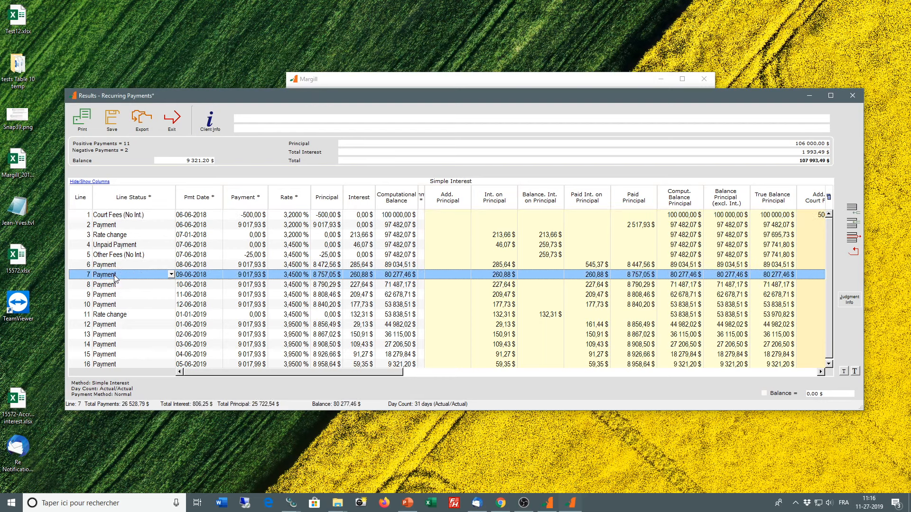
{"action": "left_click", "coordinate": [171, 274]}
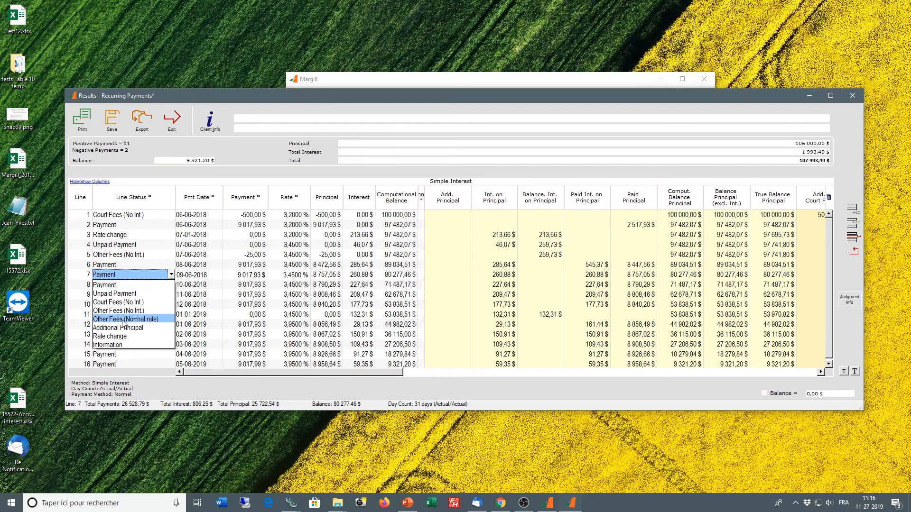
{"action": "left_click", "coordinate": [118, 302]}
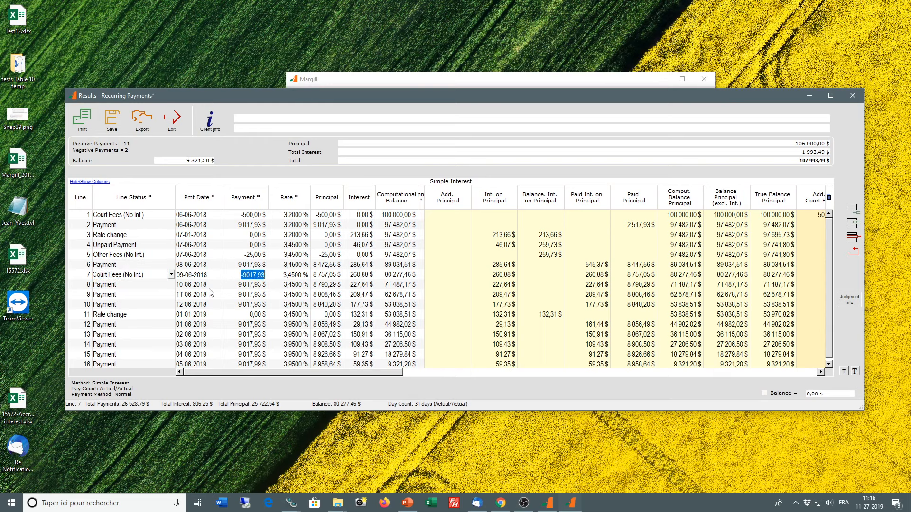
{"action": "type", "text": "-550"}
{"action": "left_click", "coordinate": [247, 287]}
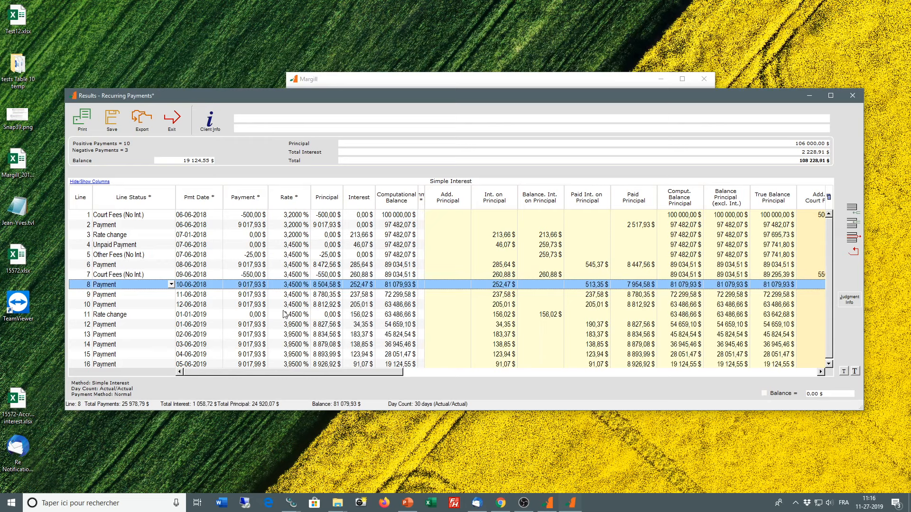
Step: Examine how the payments are allocated across the principal, court fees, prejudgment interest, other fees and total balance columns
{"action": "left_click_drag", "start_coordinate": [401, 372], "coordinate": [412, 376]}
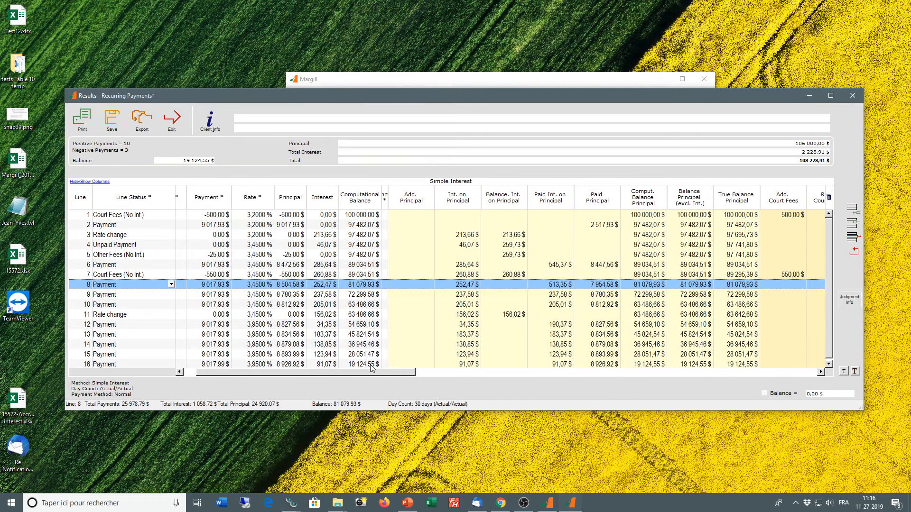
{"action": "left_click_drag", "start_coordinate": [387, 374], "coordinate": [430, 374]}
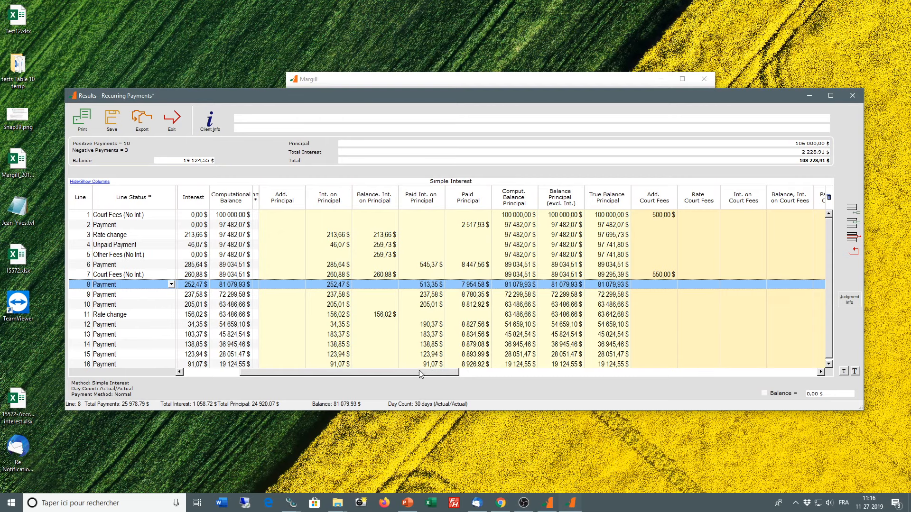
{"action": "left_click_drag", "start_coordinate": [421, 371], "coordinate": [554, 380]}
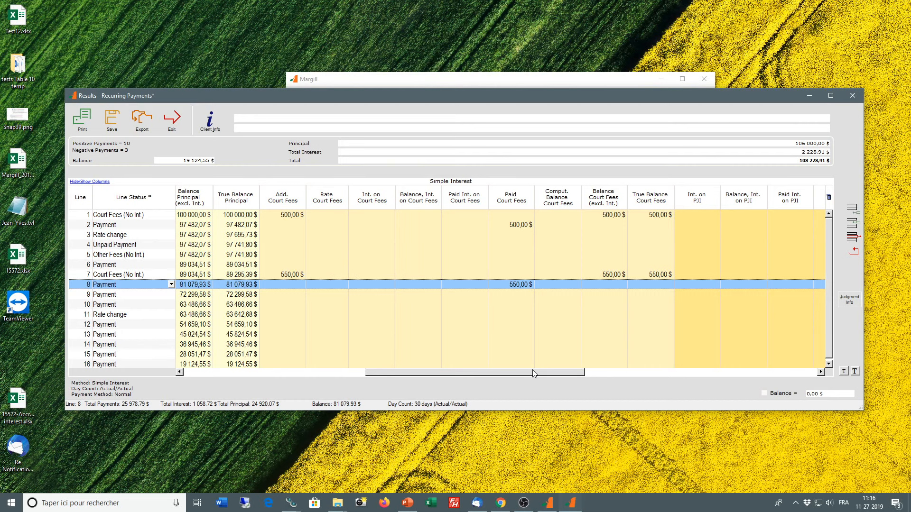
{"action": "left_click_drag", "start_coordinate": [532, 372], "coordinate": [666, 372]}
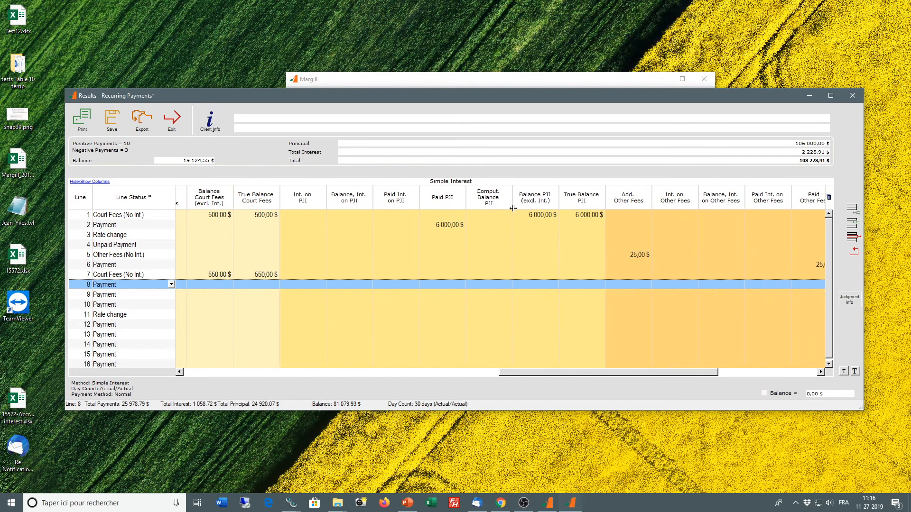
{"action": "left_click", "coordinate": [453, 224]}
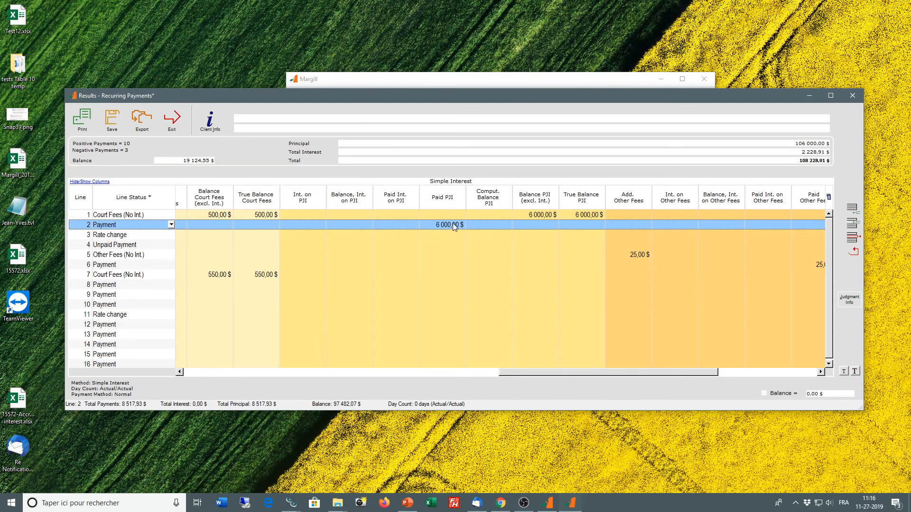
{"action": "left_click_drag", "start_coordinate": [590, 371], "coordinate": [665, 374]}
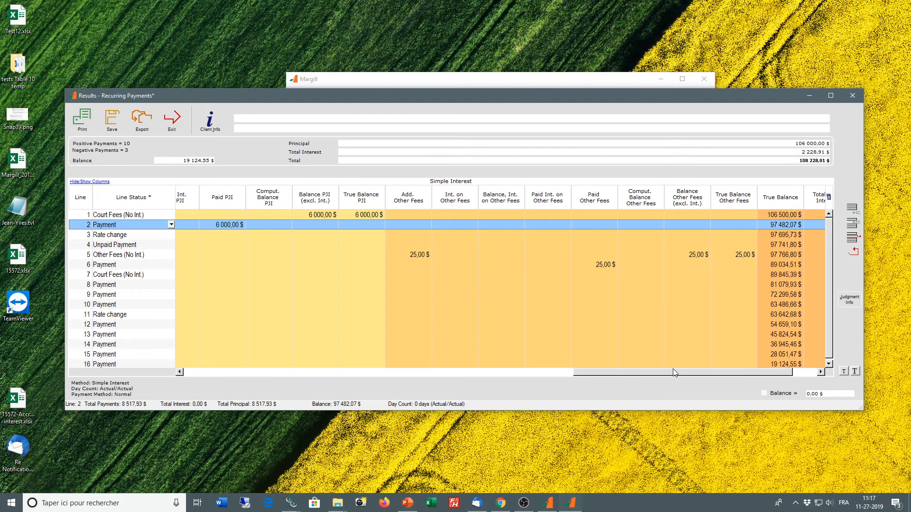
{"action": "left_click_drag", "start_coordinate": [674, 373], "coordinate": [699, 373]}
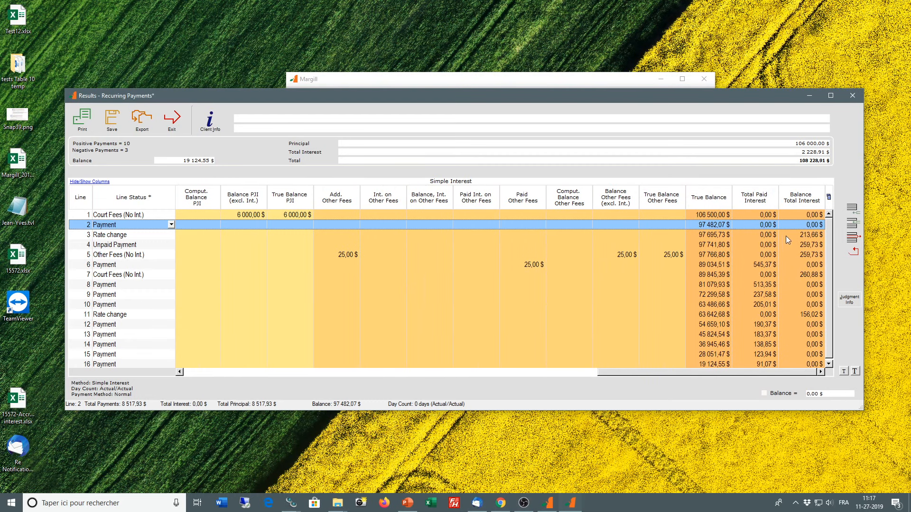
{"action": "left_click_drag", "start_coordinate": [776, 377], "coordinate": [296, 372]}
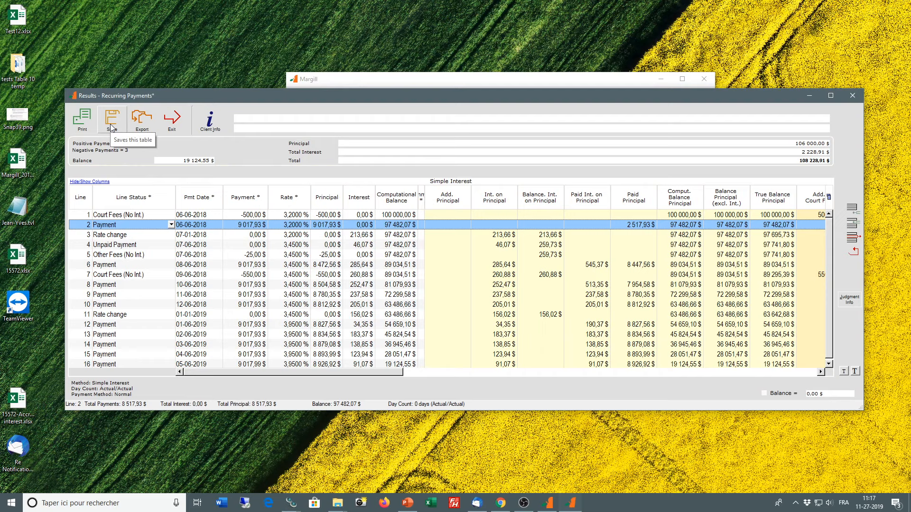
Step: Review the report printing settings without printing, and widen the Comment column of the schedule
{"action": "left_click", "coordinate": [85, 125]}
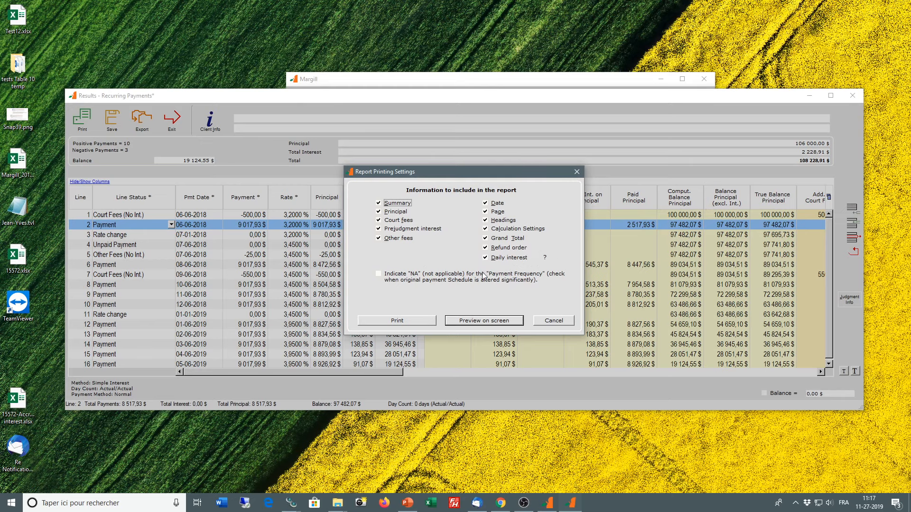
{"action": "left_click", "coordinate": [549, 321]}
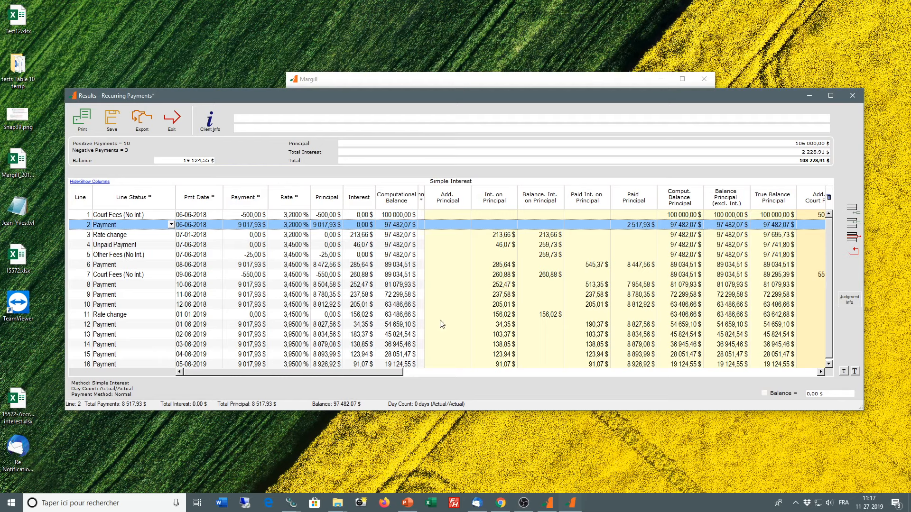
{"action": "left_click_drag", "start_coordinate": [422, 291], "coordinate": [466, 288]}
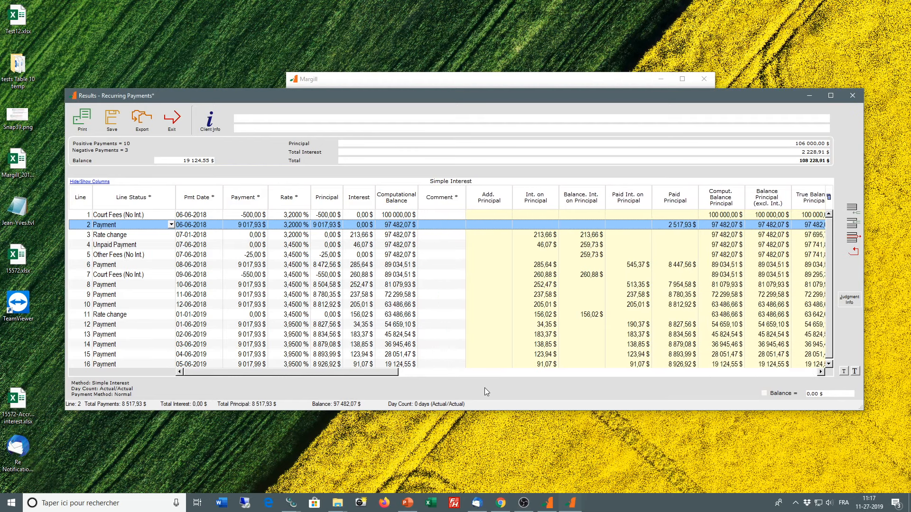
Step: Exit the results without saving the changes and close the Recurring Payments calculation
{"action": "left_click", "coordinate": [179, 125]}
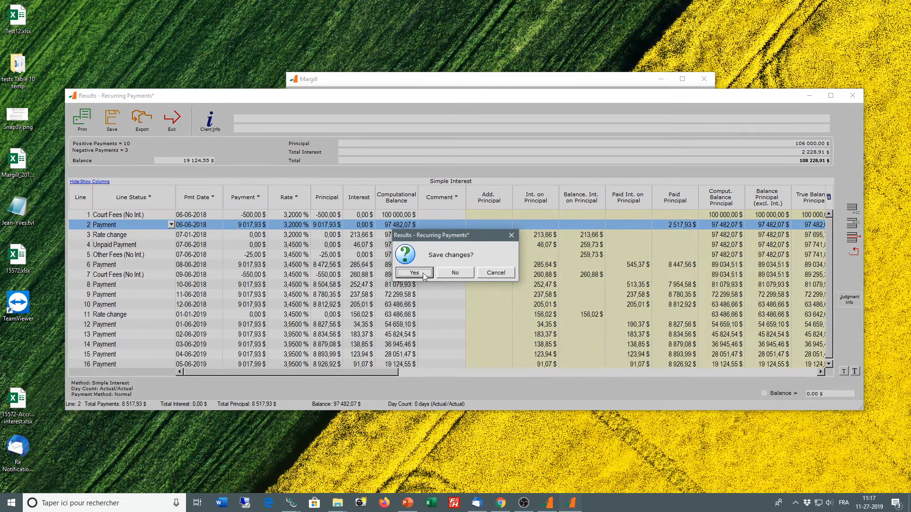
{"action": "left_click", "coordinate": [466, 275]}
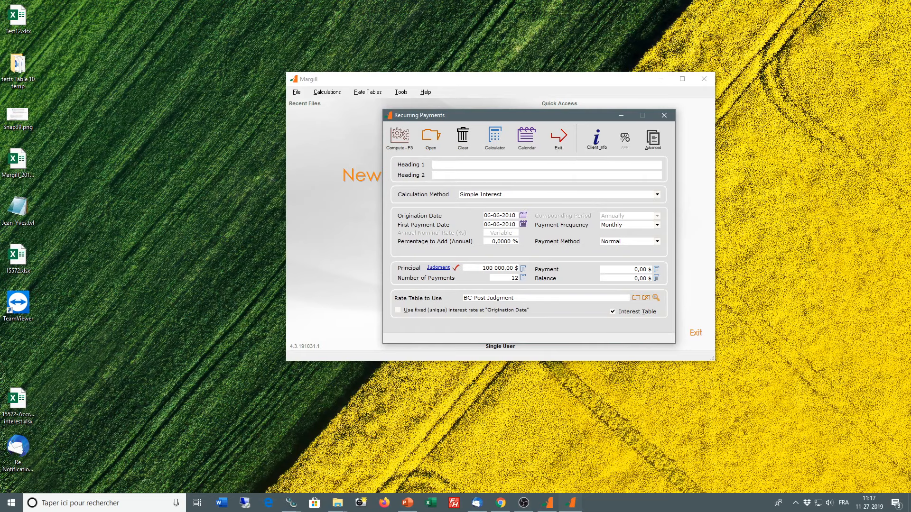
{"action": "left_click", "coordinate": [559, 137]}
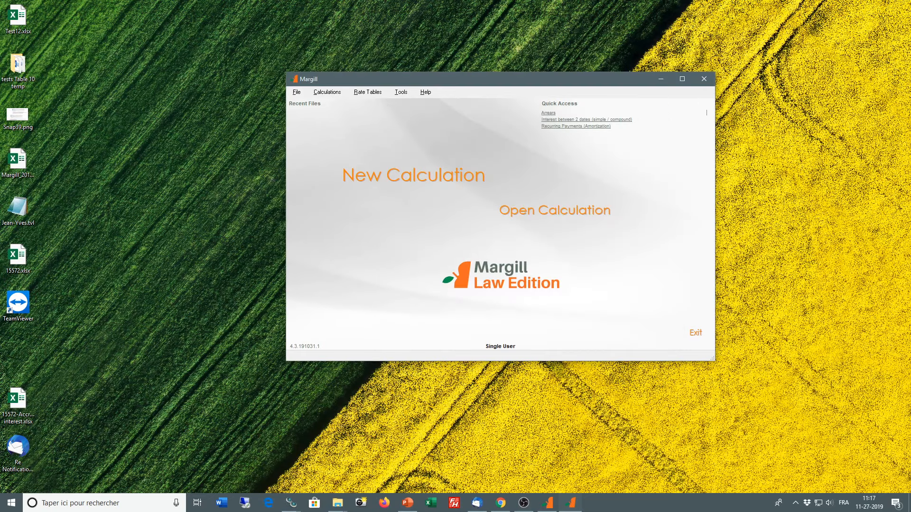
Step: Switch to Margill Standard Edition, start a new Arrears calculation and dismiss its introductory message
{"action": "left_click_drag", "start_coordinate": [910, 127], "coordinate": [397, 61]}
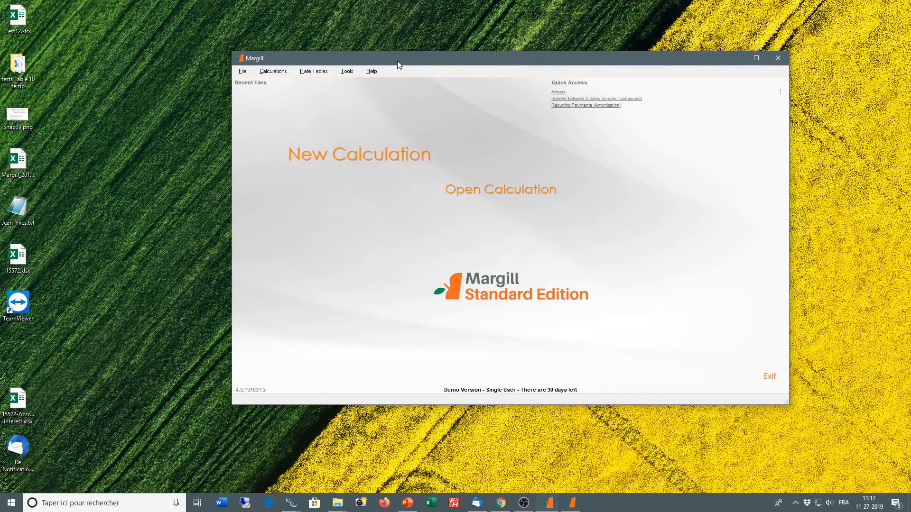
{"action": "left_click", "coordinate": [272, 71]}
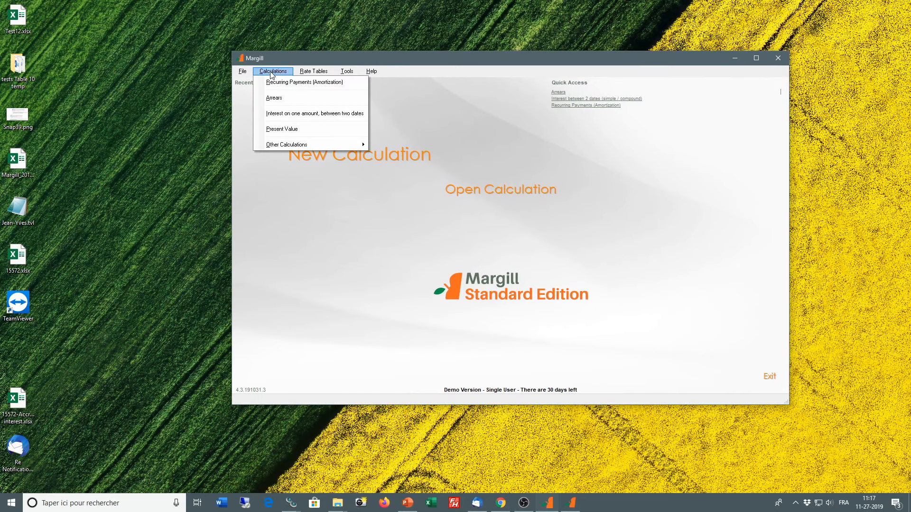
{"action": "left_click", "coordinate": [278, 100]}
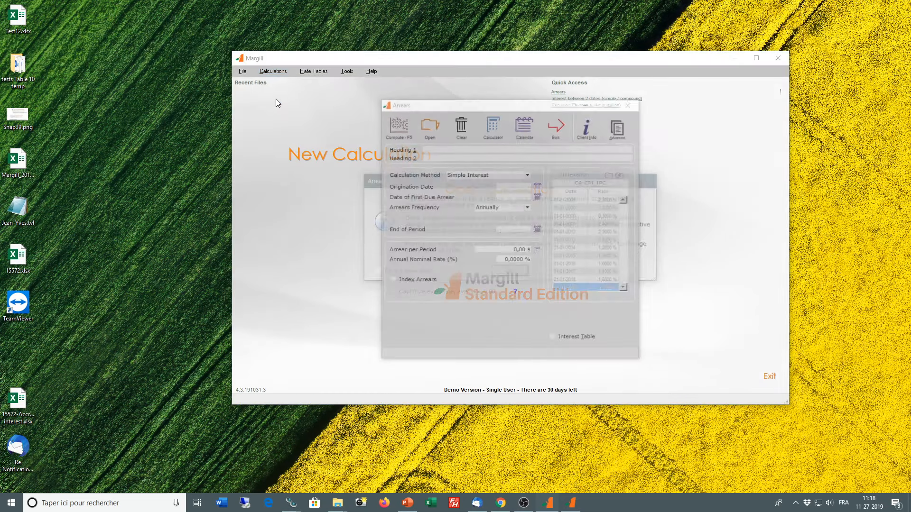
{"action": "left_click", "coordinate": [510, 273]}
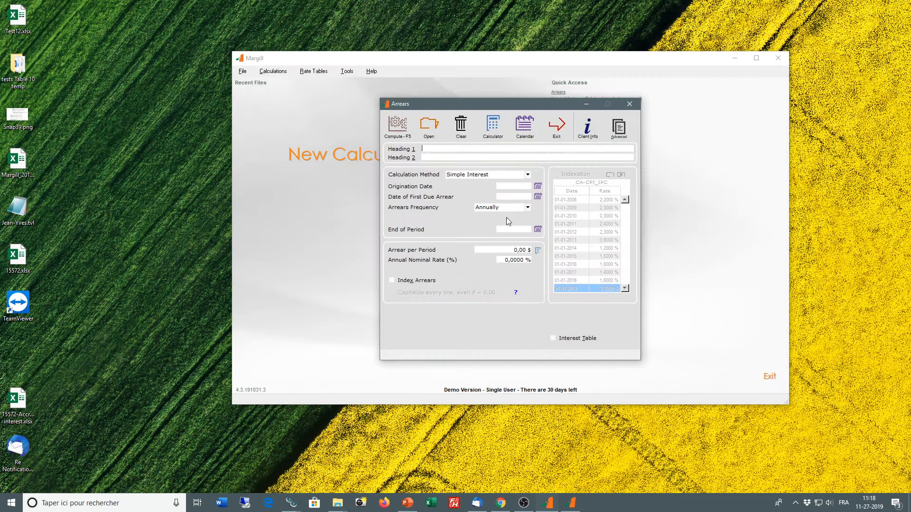
Step: Keep Simple Interest as the calculation method and set the origination and first due arrear dates to 06-06-2017
{"action": "left_click", "coordinate": [470, 177]}
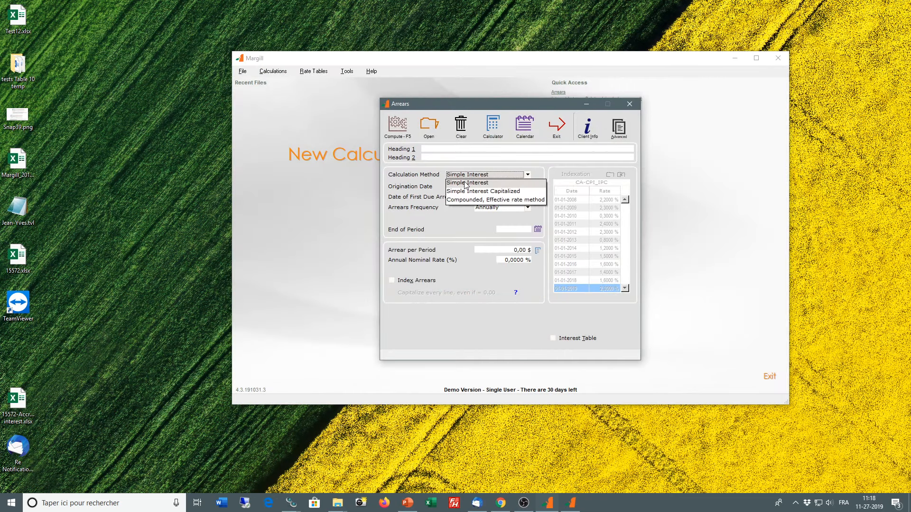
{"action": "left_click", "coordinate": [484, 215]}
{"action": "left_click", "coordinate": [506, 186]}
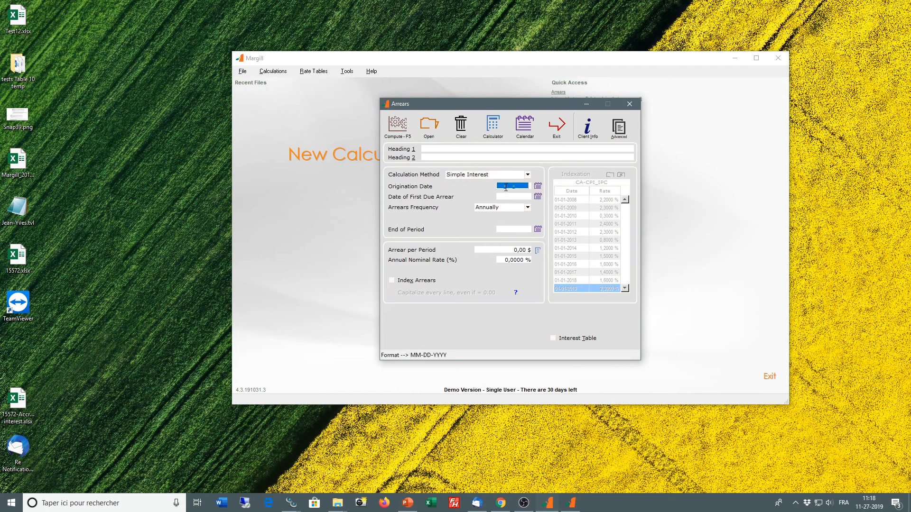
{"action": "type", "text": "06062"}
{"action": "key", "text": "Tab"}
Step: Set the arrears frequency to By day(s) with 14 days per period
{"action": "left_click", "coordinate": [528, 207]}
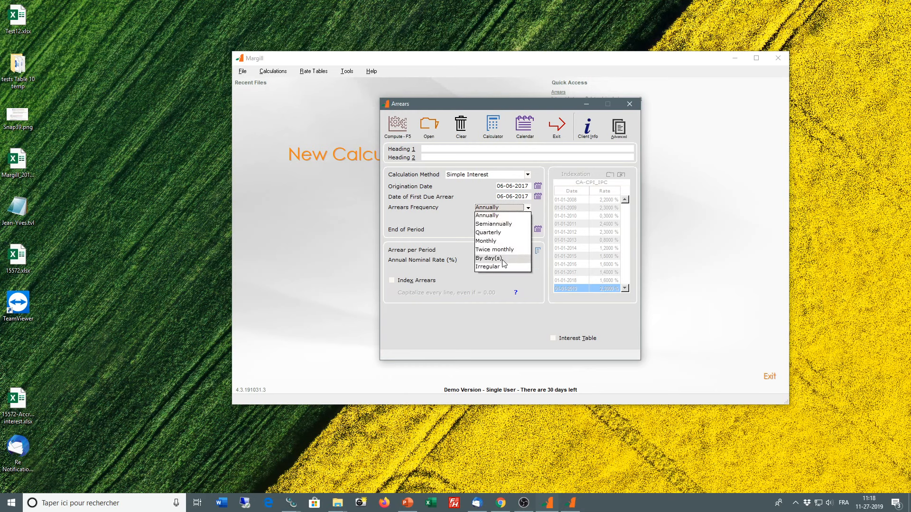
{"action": "left_click", "coordinate": [489, 258]}
{"action": "key", "text": "Tab"}
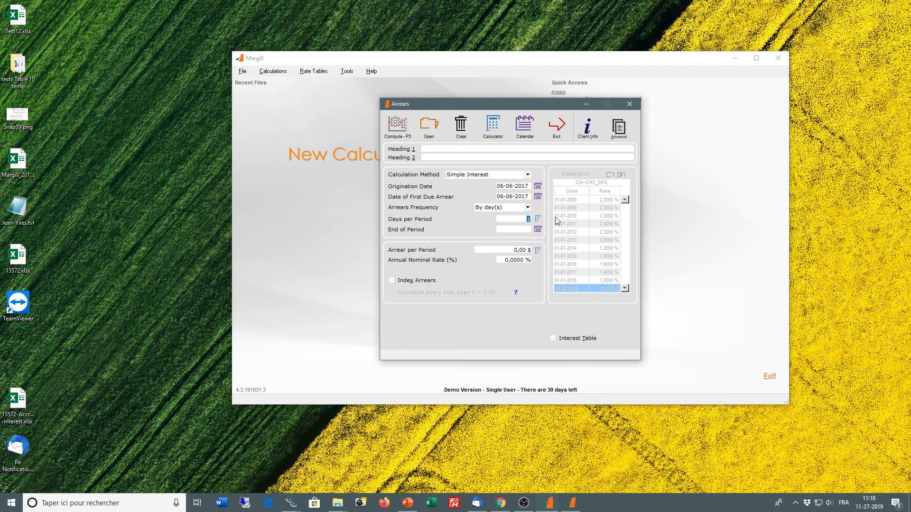
{"action": "left_click", "coordinate": [528, 208]}
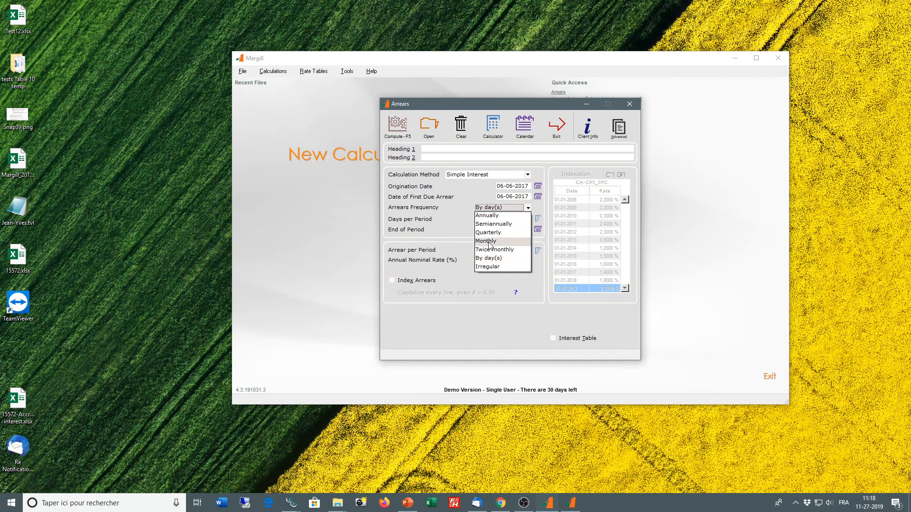
{"action": "left_click", "coordinate": [467, 233]}
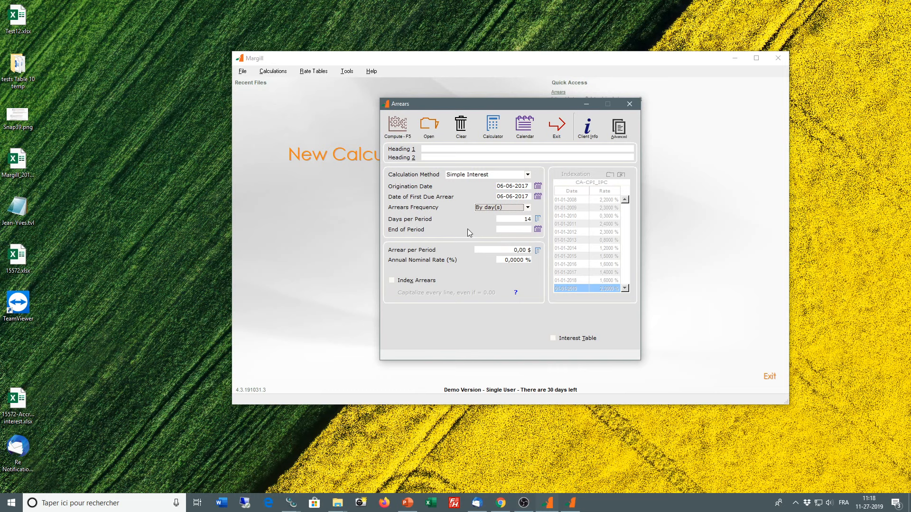
Step: Enter an arrear per period of 1 000 $, with the MI-Money-Judgment-rates interest table and indexed arrears
{"action": "left_click", "coordinate": [511, 252]}
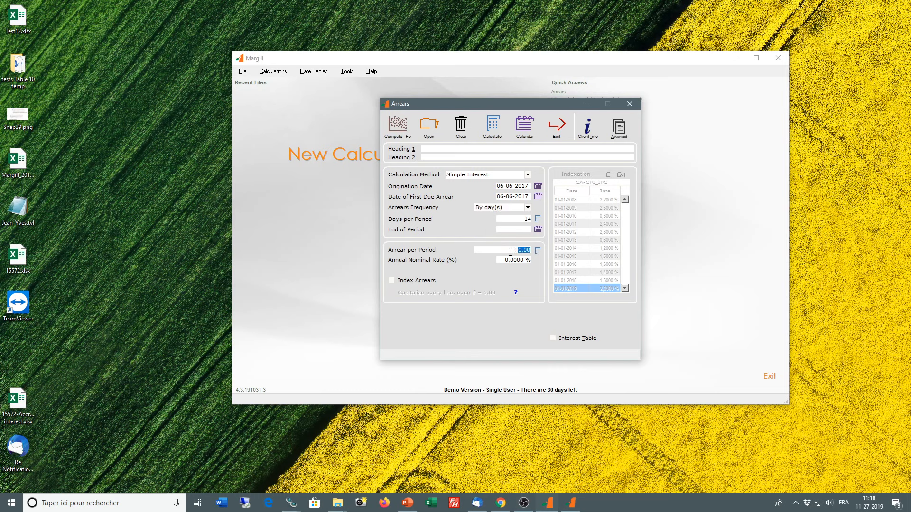
{"action": "type", "text": "1000"}
{"action": "left_click", "coordinate": [552, 338]}
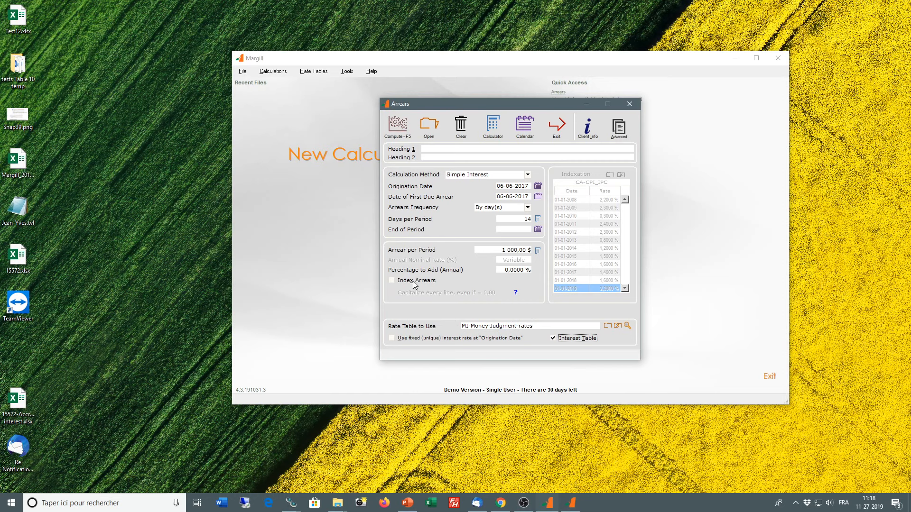
{"action": "left_click", "coordinate": [391, 282]}
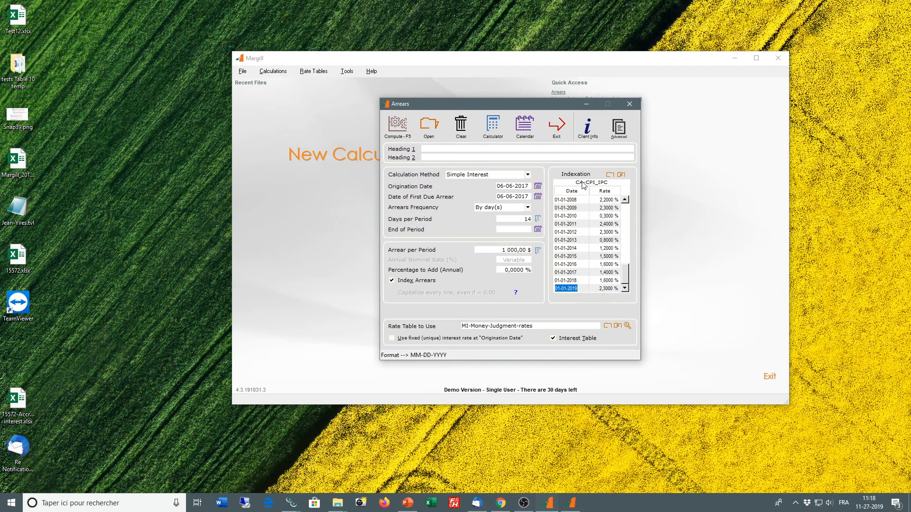
Step: Browse the available indexation tables without choosing another one, and turn off indexing of the arrears
{"action": "left_click", "coordinate": [611, 175]}
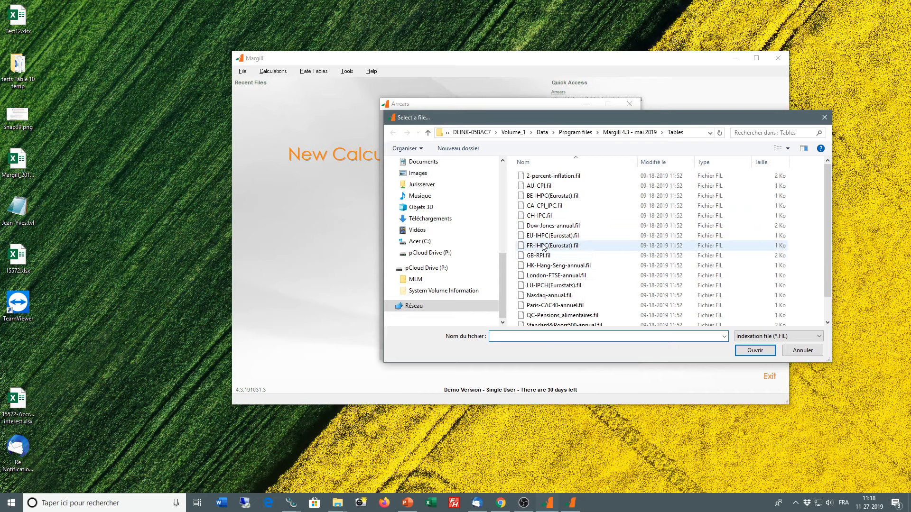
{"action": "left_click", "coordinate": [801, 351]}
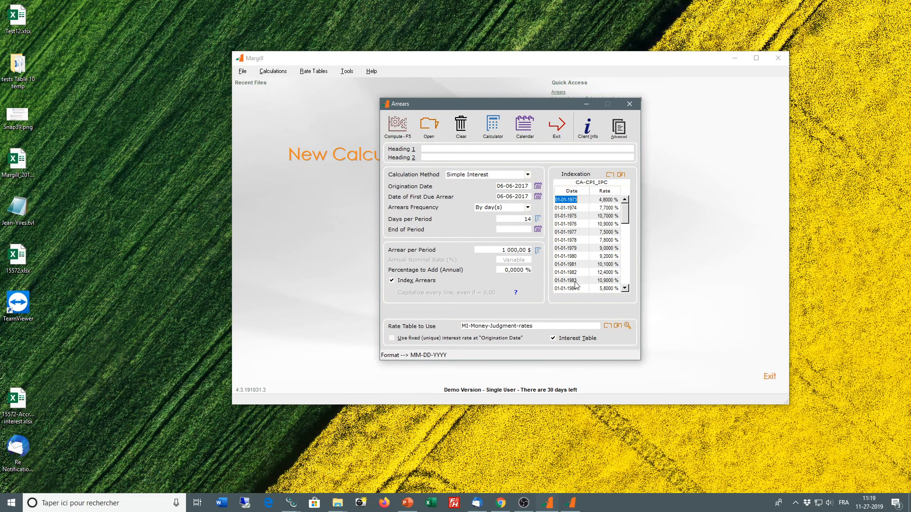
{"action": "left_click", "coordinate": [391, 280]}
{"action": "left_click", "coordinate": [391, 280]}
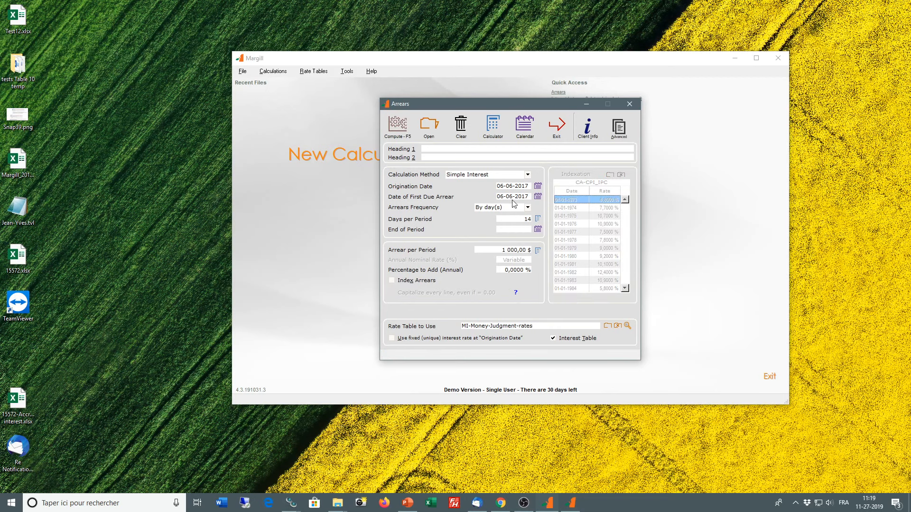
Step: Set the end of period to 11-28-2019, compute the arrears schedule and dismiss its customization message so it does not show again
{"action": "left_click", "coordinate": [398, 127]}
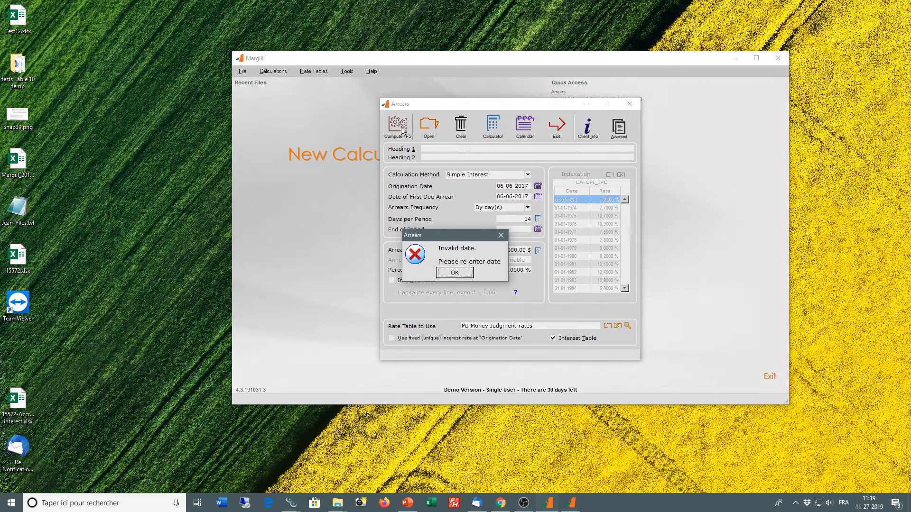
{"action": "left_click", "coordinate": [464, 274]}
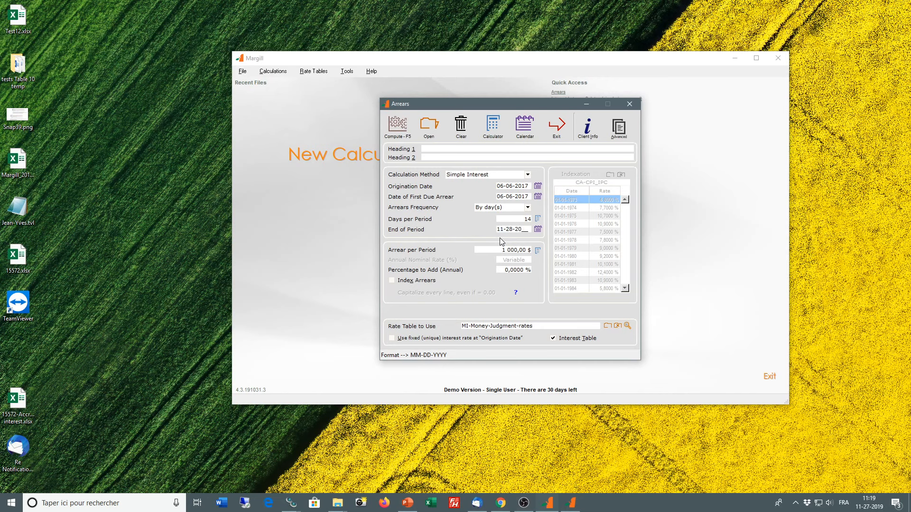
{"action": "key", "text": "F5"}
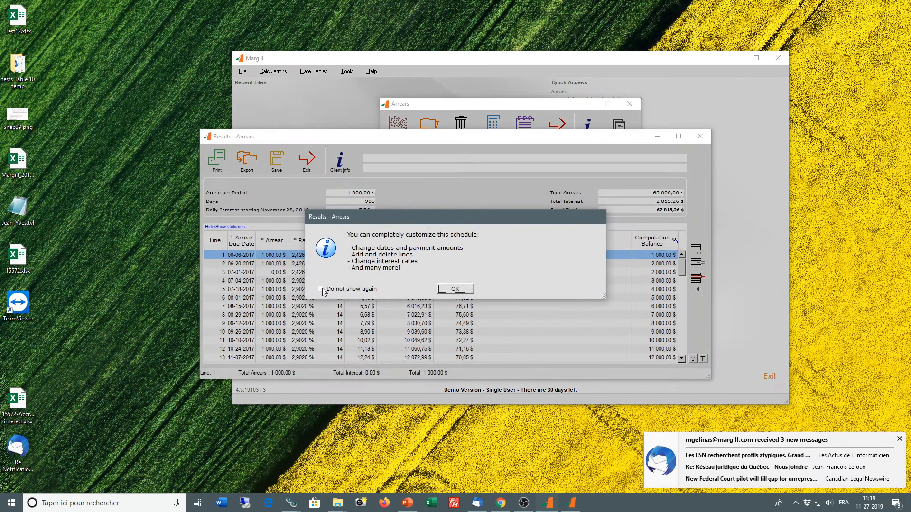
{"action": "left_click", "coordinate": [322, 289]}
{"action": "left_click", "coordinate": [455, 291]}
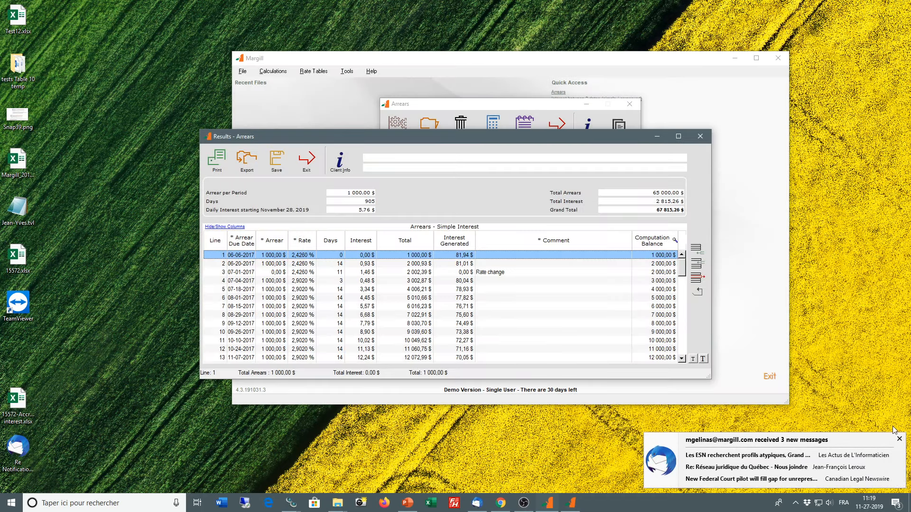
Step: Enlarge the arrears results window to show more schedule lines and narrow the Comment column
{"action": "left_click", "coordinate": [899, 439]}
{"action": "left_click_drag", "start_coordinate": [535, 144], "coordinate": [534, 94]}
{"action": "left_click_drag", "start_coordinate": [710, 329], "coordinate": [812, 420]}
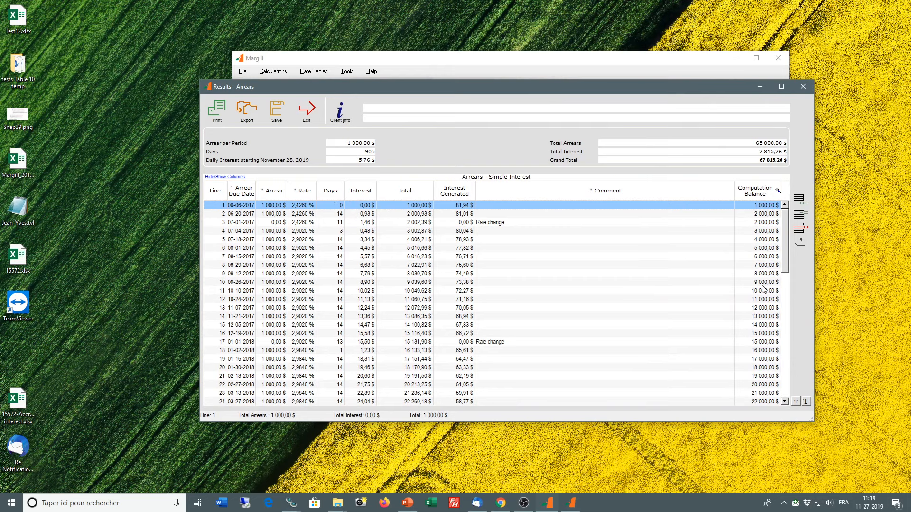
{"action": "left_click_drag", "start_coordinate": [735, 190], "coordinate": [626, 191]}
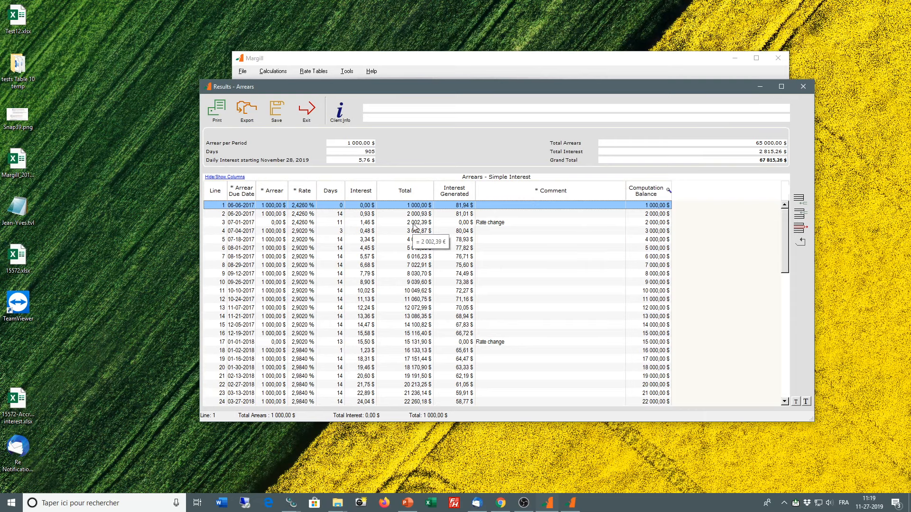
Step: Review the rate changes in the schedule and set the arrear on line 5 (07-18-2017) to 2 000 $
{"action": "scroll", "coordinate": [422, 337], "scroll_direction": "down", "scroll_amount": 1}
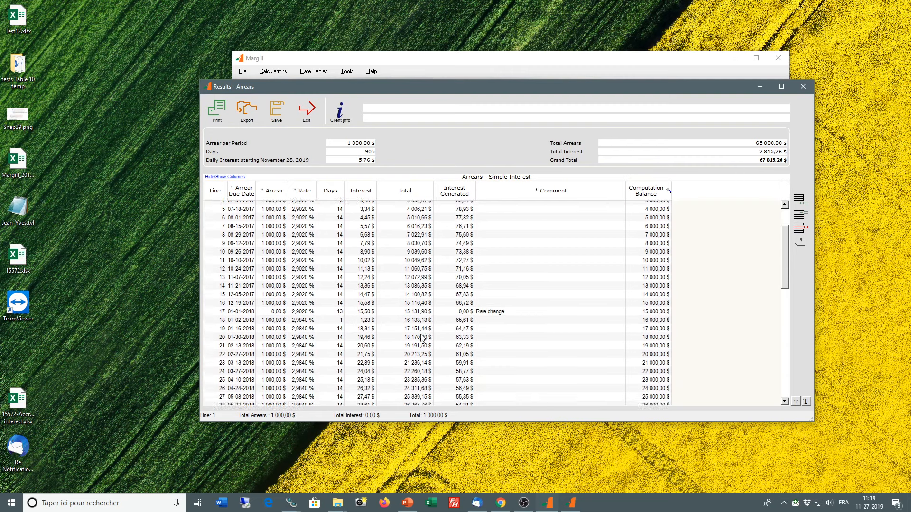
{"action": "scroll", "coordinate": [422, 338], "scroll_direction": "down", "scroll_amount": 3}
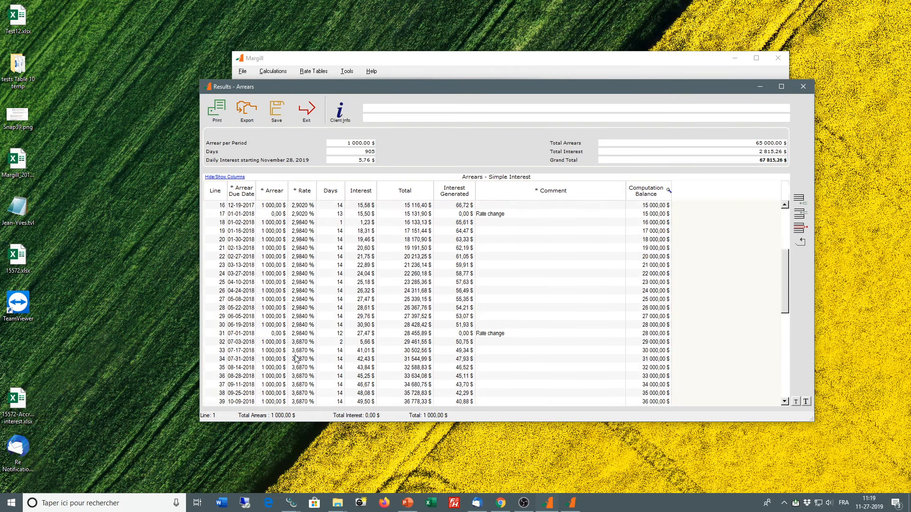
{"action": "left_click", "coordinate": [303, 342]}
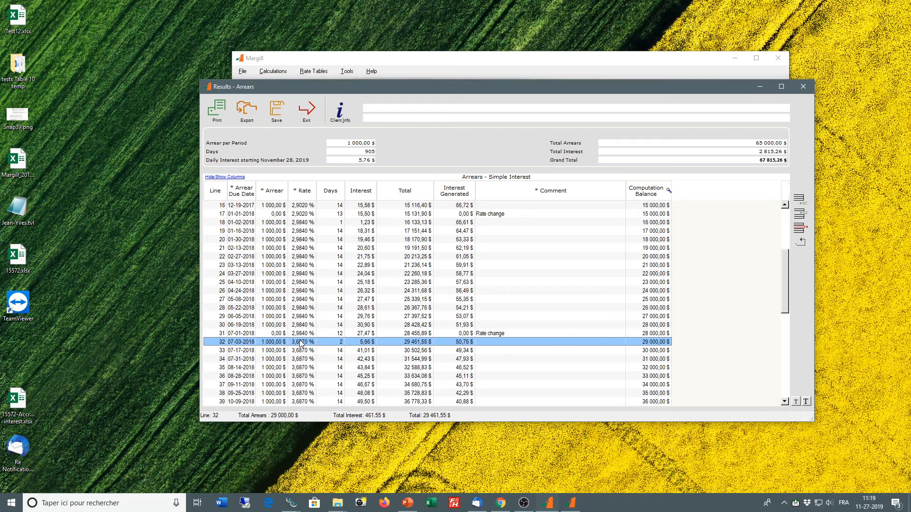
{"action": "scroll", "coordinate": [499, 298], "scroll_direction": "up", "scroll_amount": 5}
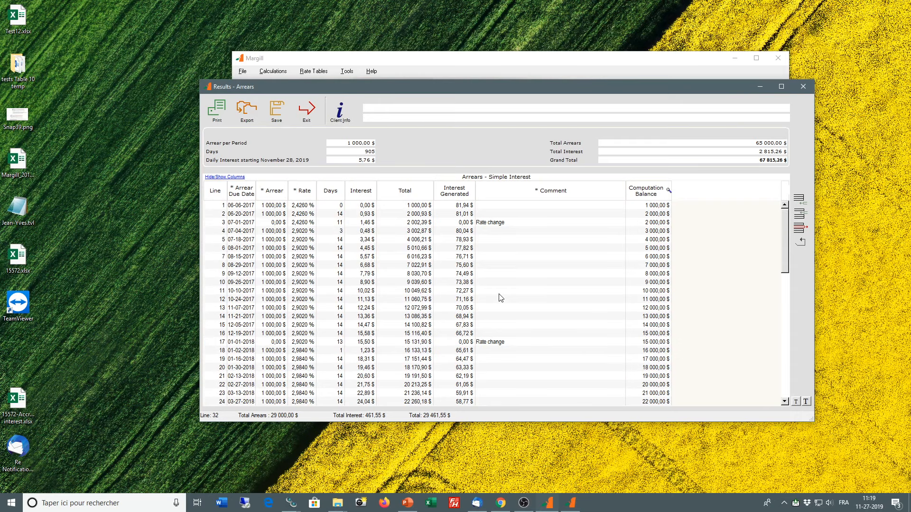
{"action": "left_click", "coordinate": [273, 240]}
{"action": "left_click", "coordinate": [270, 241]}
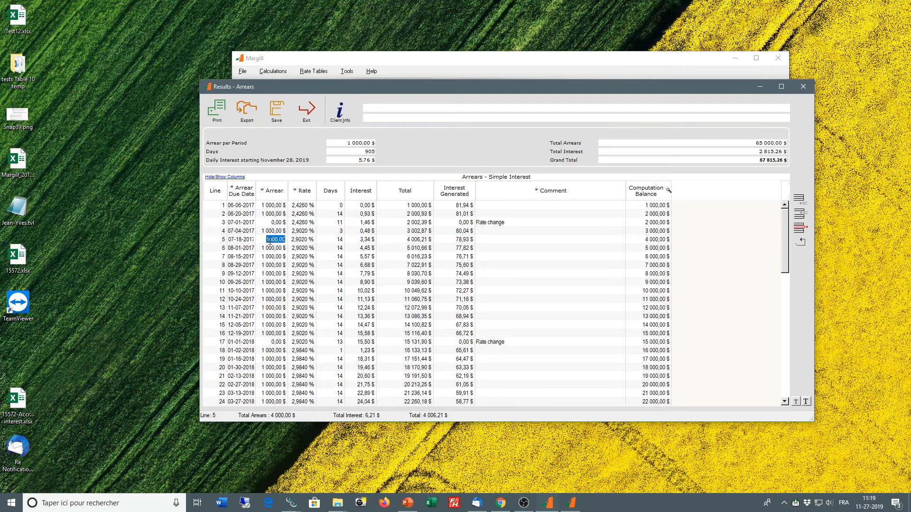
{"action": "type", "text": "2 000"}
{"action": "left_click", "coordinate": [306, 257]}
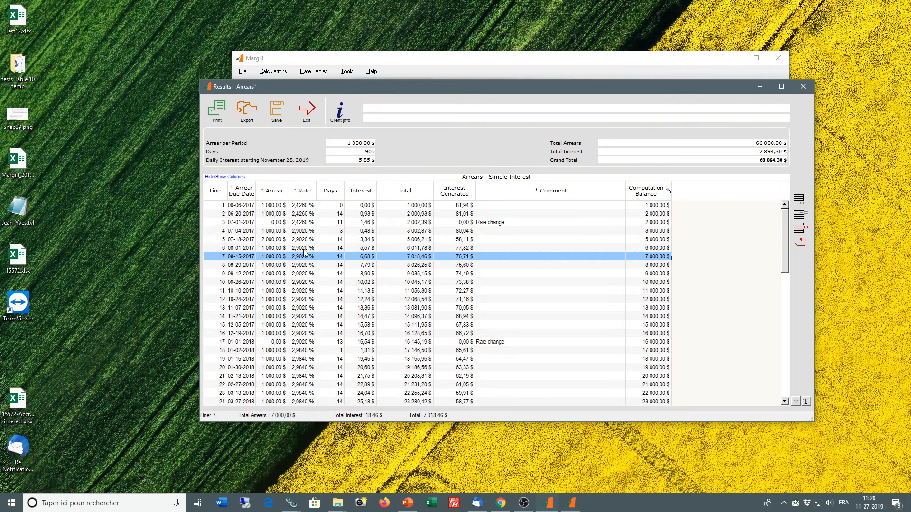
Step: Increase the schedule's text size by two levels and widen the Arrear Due Date column to show full dates
{"action": "left_click", "coordinate": [806, 401]}
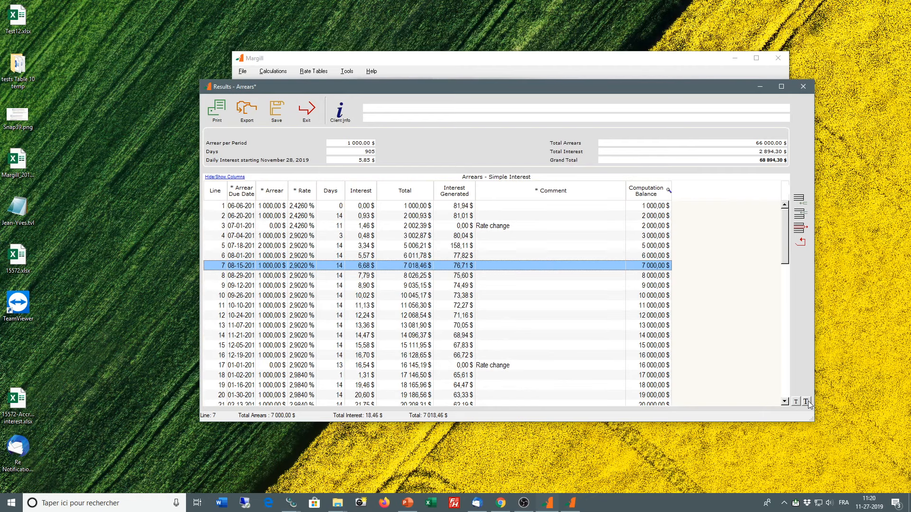
{"action": "left_click", "coordinate": [805, 401]}
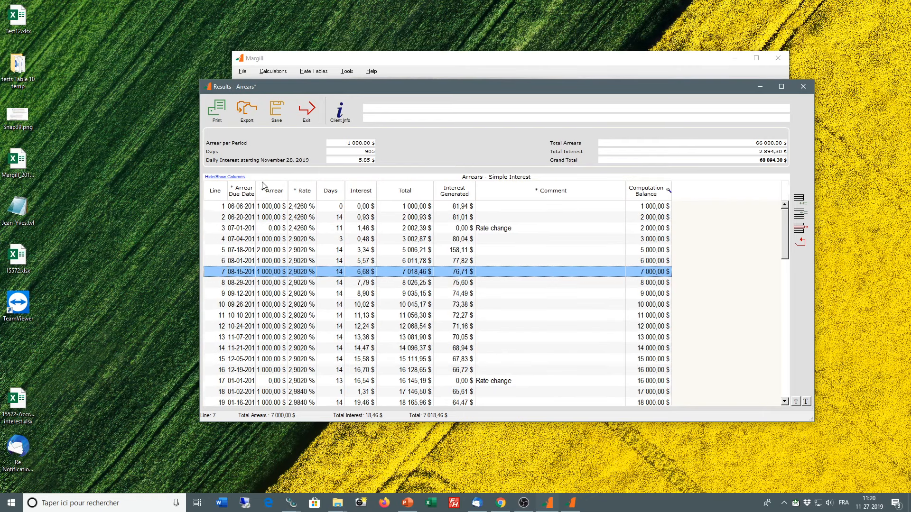
{"action": "left_click_drag", "start_coordinate": [256, 186], "coordinate": [356, 186]}
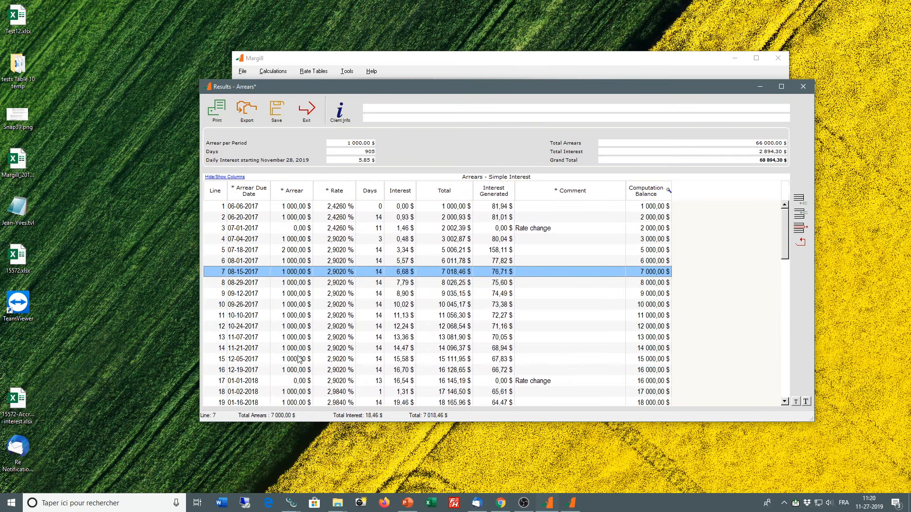
Step: Set the arrear on line 7, due 08-15-2017, to 0 $
{"action": "left_click", "coordinate": [275, 271]}
{"action": "type", "text": "0"}
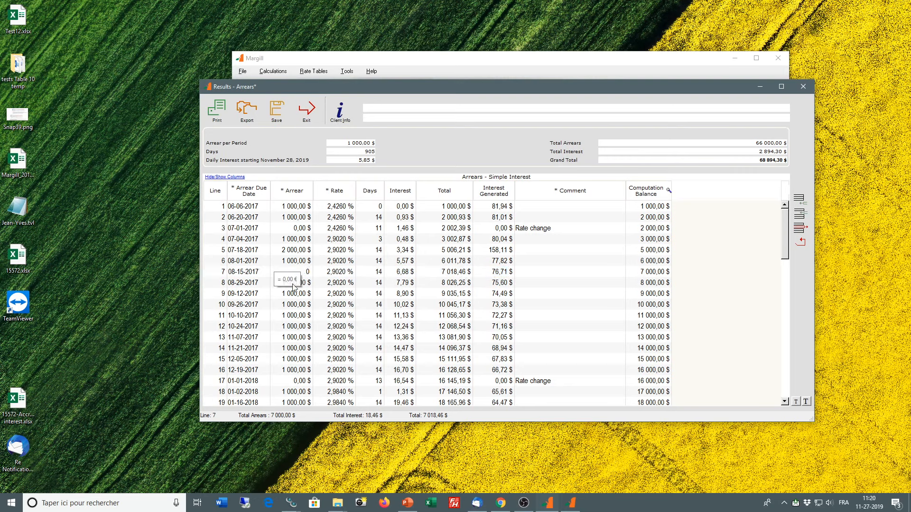
{"action": "left_click", "coordinate": [583, 283]}
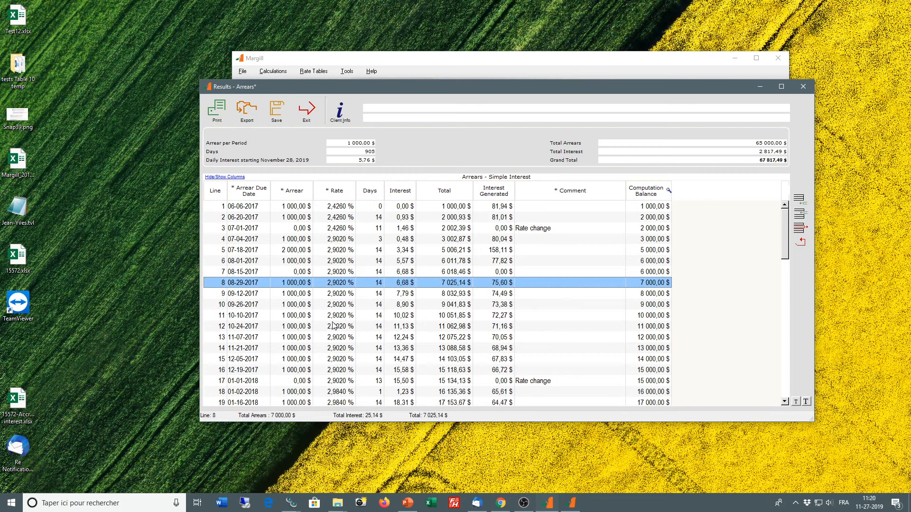
Step: Insert a line before 08-29-2017 dated 08-22-2017, with an arrear of 1 000 $
{"action": "left_click", "coordinate": [797, 221]}
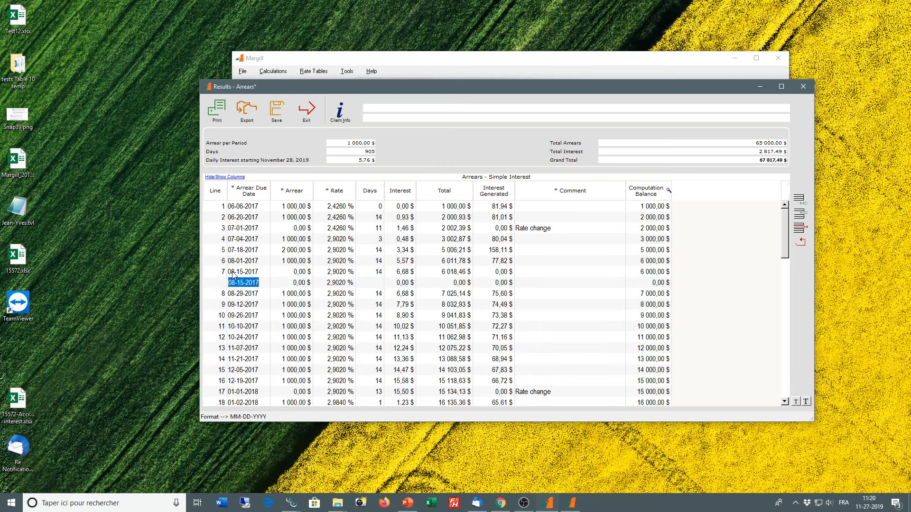
{"action": "left_click", "coordinate": [239, 282]}
{"action": "type", "text": "22"}
{"action": "left_click", "coordinate": [294, 282]}
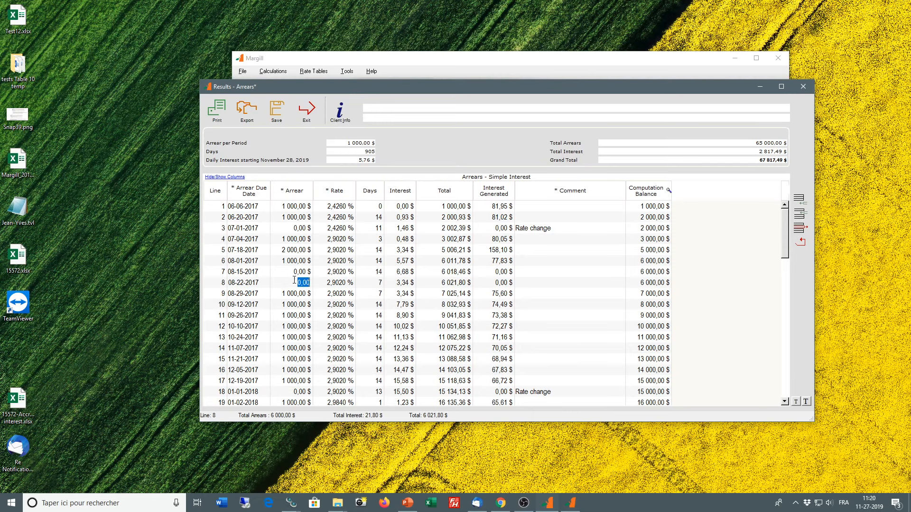
{"action": "type", "text": "1 000"}
{"action": "left_click", "coordinate": [300, 298]}
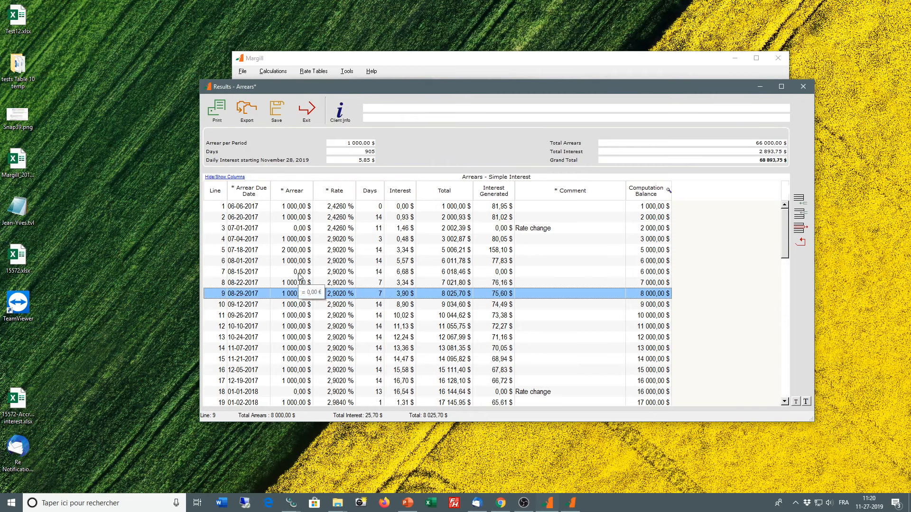
Step: Add the comment "yuiyuiyuiyui" to the 08-22-2017 line
{"action": "left_click", "coordinate": [298, 274]}
{"action": "left_click", "coordinate": [300, 283]}
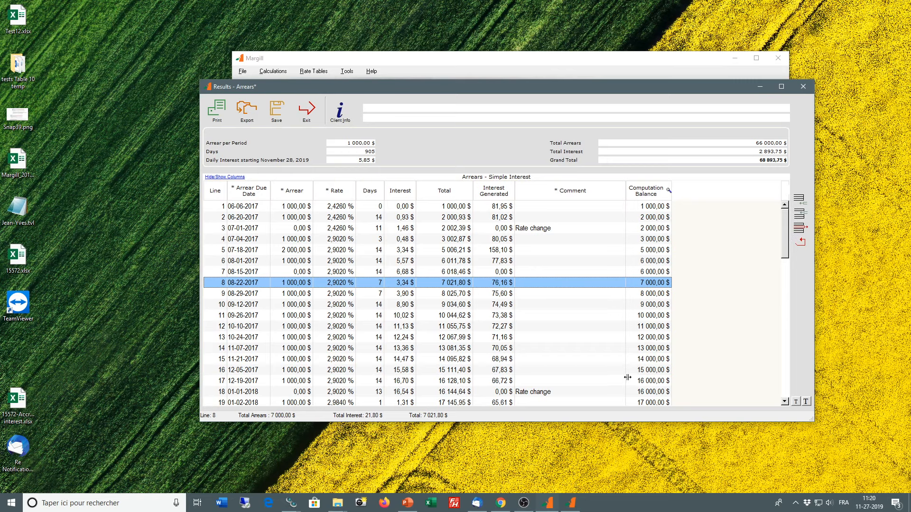
{"action": "left_click", "coordinate": [540, 283]}
{"action": "type", "text": "xxxxxxxxxx"}
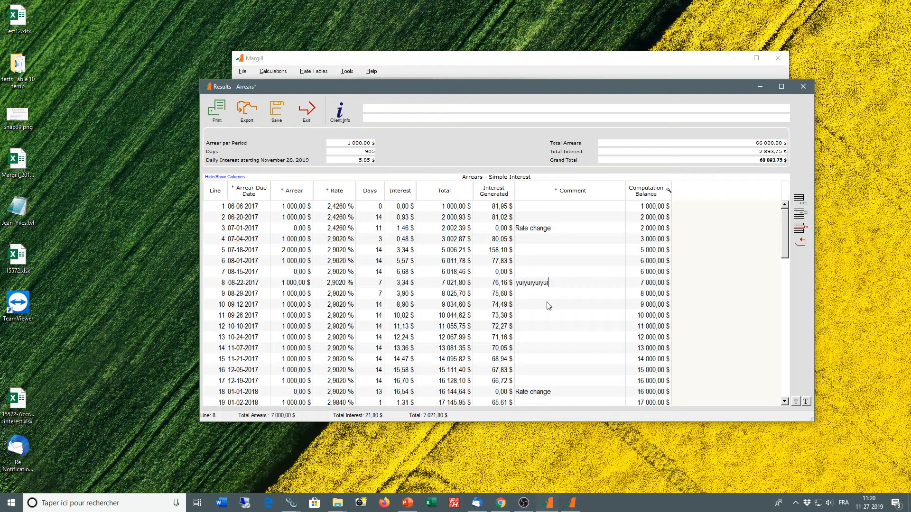
Step: Check the end of the schedule, then close the results without saving and exit the Arrears calculation
{"action": "scroll", "coordinate": [544, 326], "scroll_direction": "down", "scroll_amount": 5}
{"action": "scroll", "coordinate": [545, 326], "scroll_direction": "down", "scroll_amount": 12}
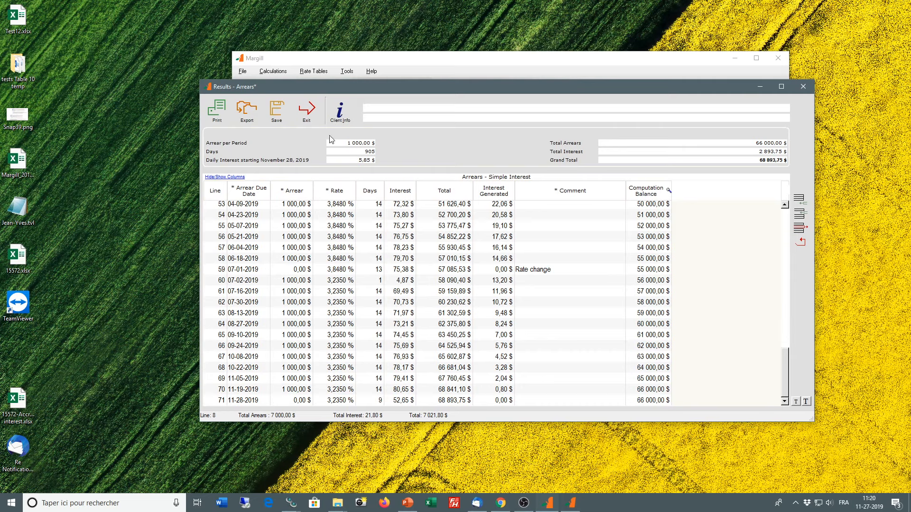
{"action": "left_click", "coordinate": [311, 113]}
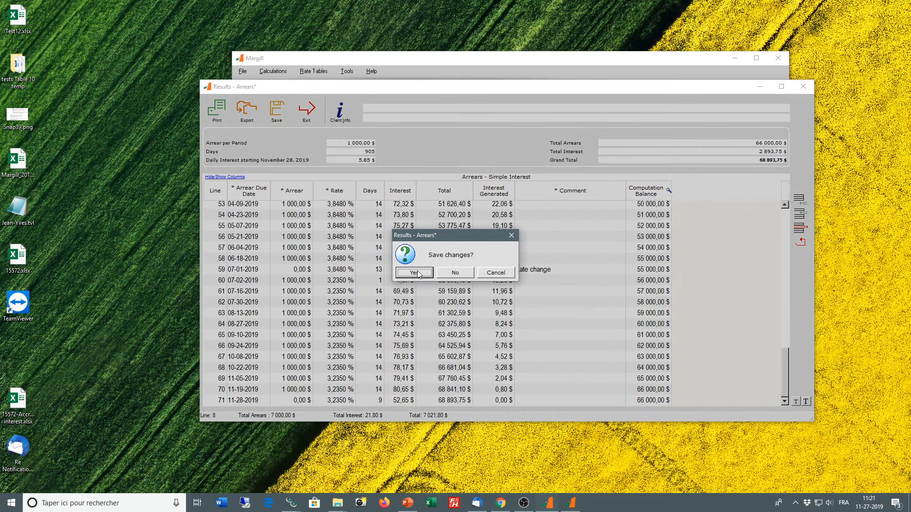
{"action": "left_click", "coordinate": [455, 274]}
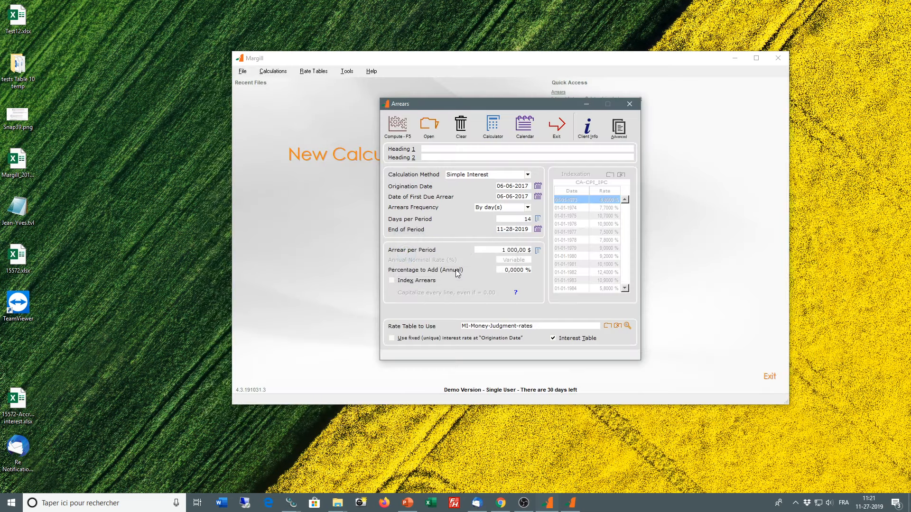
{"action": "left_click", "coordinate": [557, 126]}
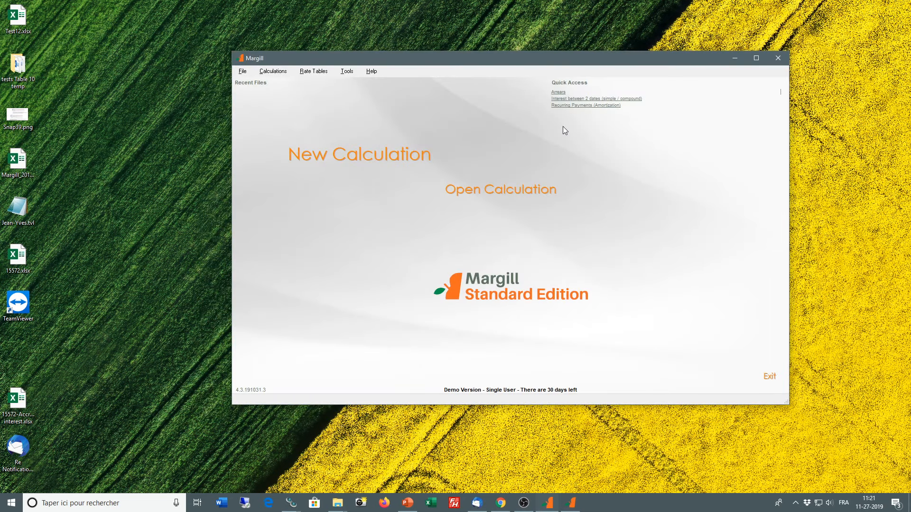
Step: Start a Present Value calculation with the first installment on 11-27-2019 and an installment amount of 1 000 $
{"action": "left_click", "coordinate": [273, 71]}
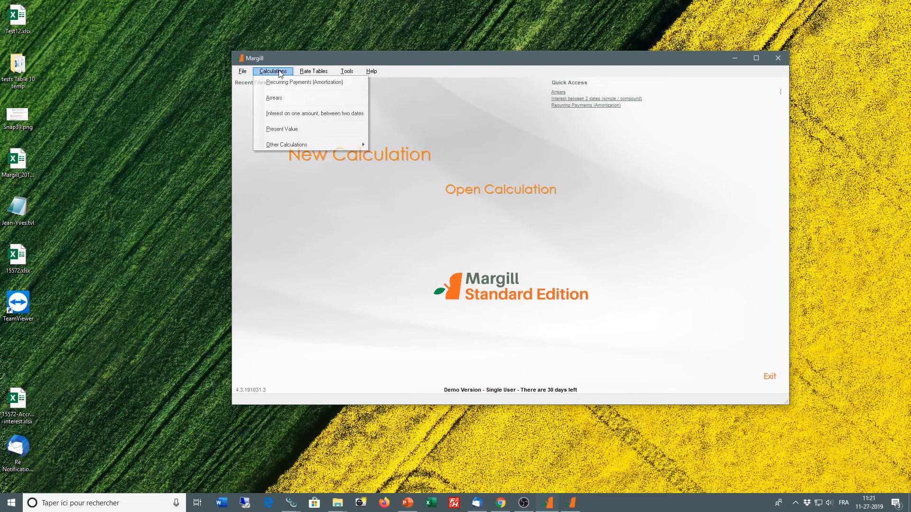
{"action": "left_click", "coordinate": [283, 130]}
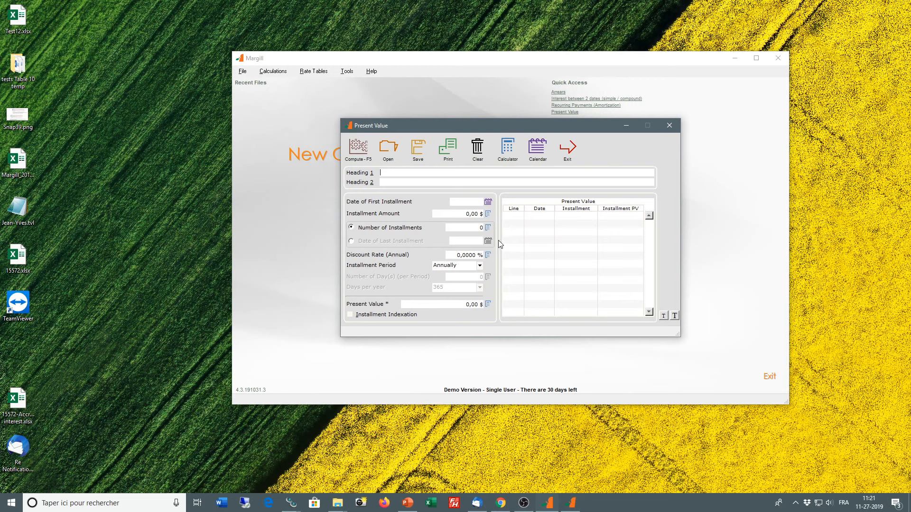
{"action": "left_click", "coordinate": [446, 215]}
{"action": "key", "text": "shift+Tab"}
{"action": "key", "text": "Tab"}
{"action": "type", "text": "1000"}
Step: Set the installment period to Monthly and the number of installments to 240
{"action": "left_click", "coordinate": [458, 266]}
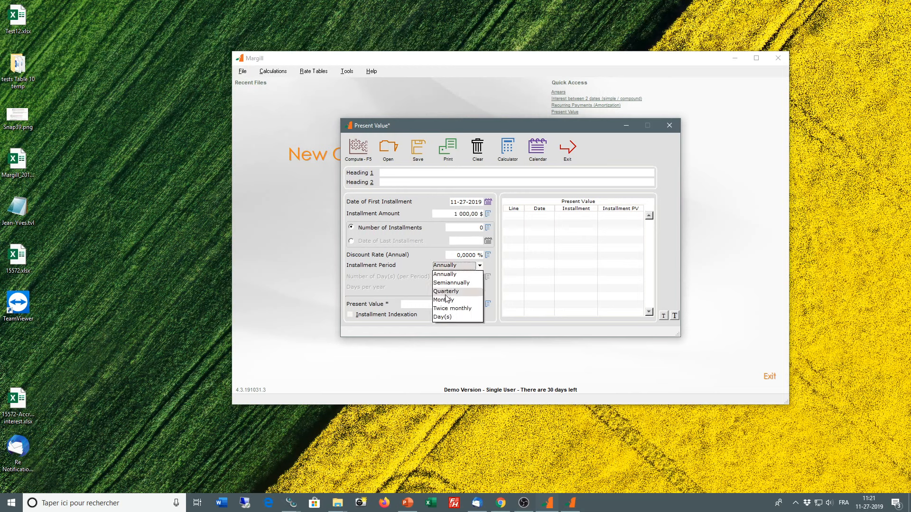
{"action": "left_click", "coordinate": [446, 300]}
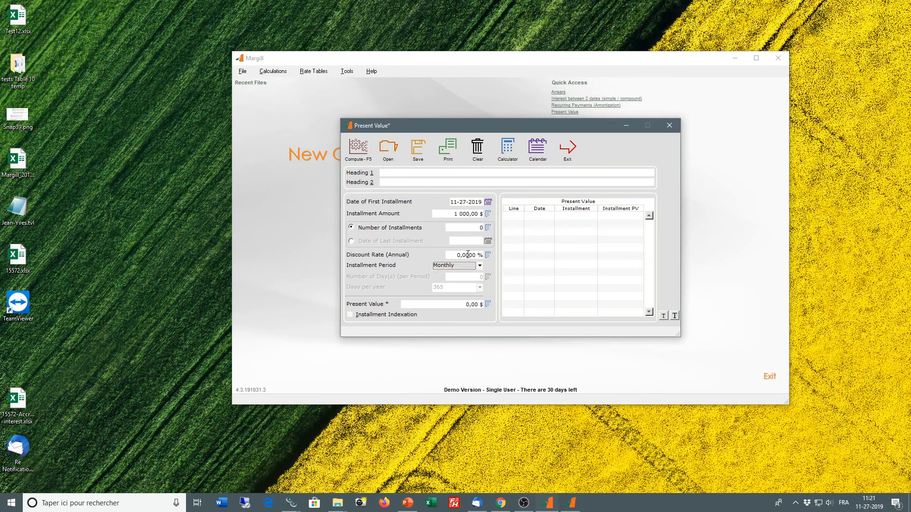
{"action": "left_click", "coordinate": [352, 242]}
{"action": "left_click", "coordinate": [352, 228]}
{"action": "left_click", "coordinate": [472, 227]}
{"action": "type", "text": "240"}
Step: Set the annual discount rate to 3,5 % and compute the present value
{"action": "left_click", "coordinate": [455, 255]}
{"action": "type", "text": "3,5"}
{"action": "key", "text": "F5"}
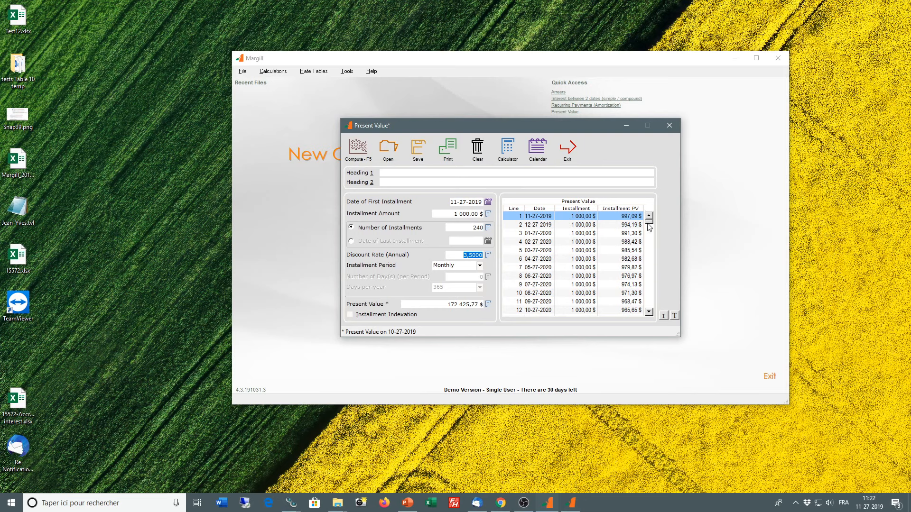
Step: Set the present value to 250 000 $ and the installment amount to 0, then recompute the installments, replacing the existing table
{"action": "left_click_drag", "start_coordinate": [649, 227], "coordinate": [645, 325]}
{"action": "left_click", "coordinate": [636, 313]}
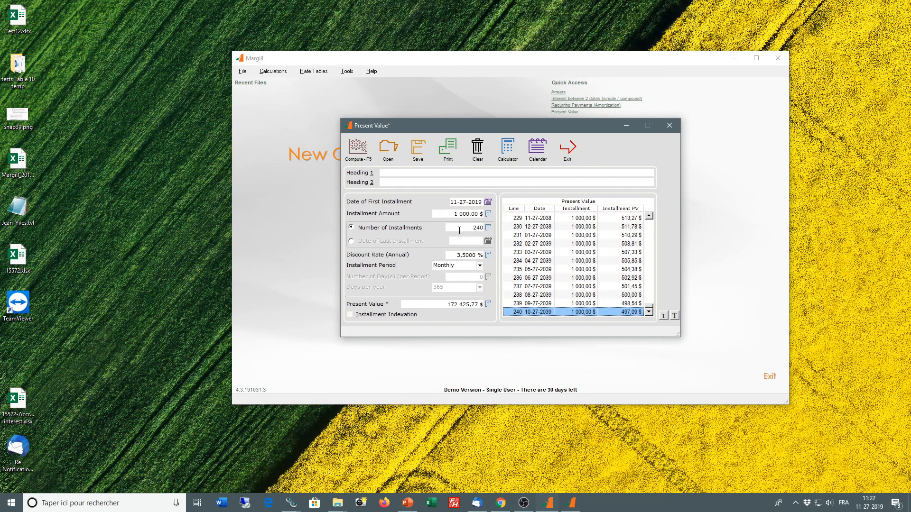
{"action": "left_click", "coordinate": [448, 304]}
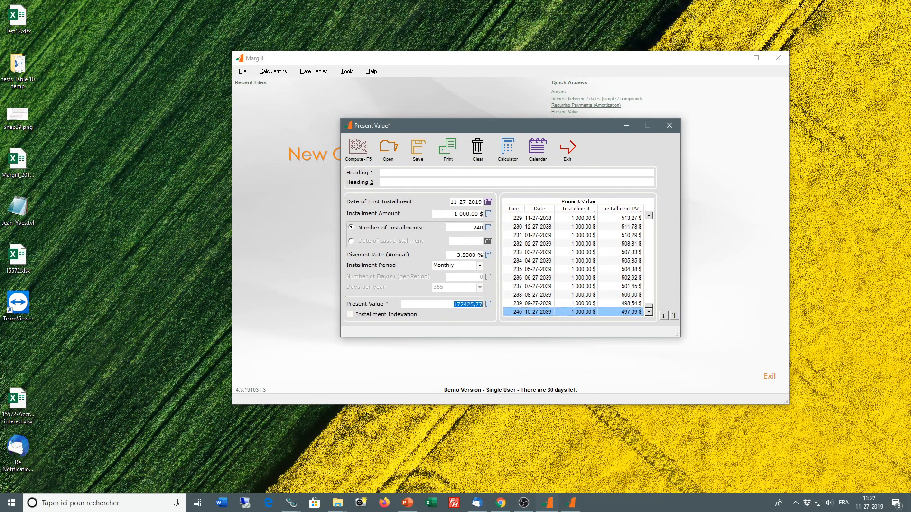
{"action": "type", "text": "250000"}
{"action": "left_click", "coordinate": [450, 213]}
{"action": "type", "text": "0"}
{"action": "left_click", "coordinate": [360, 152]}
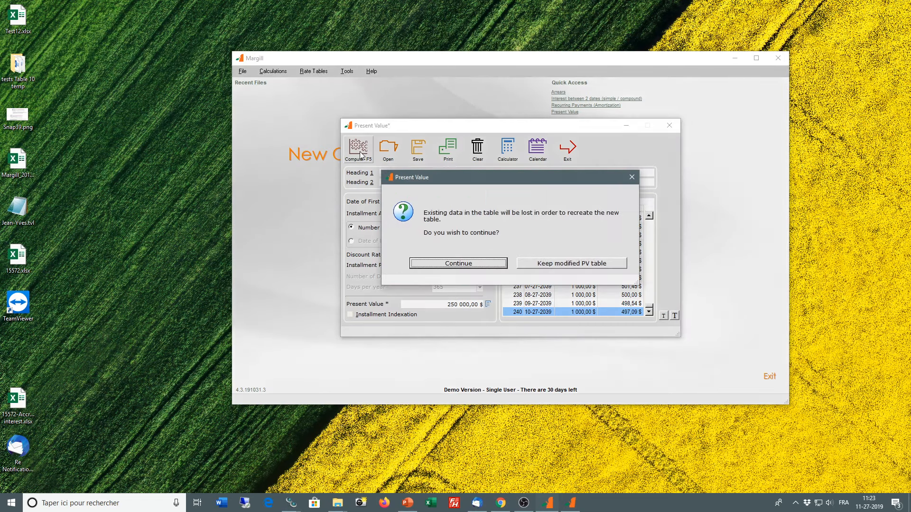
{"action": "left_click", "coordinate": [481, 263]}
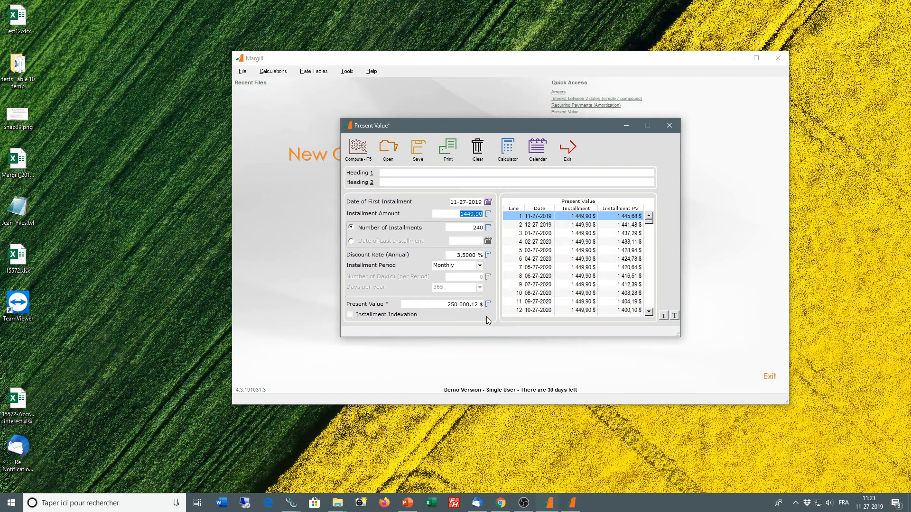
Step: Set the 06-27-2020 installment on line 8 to 5 000 $
{"action": "double_click", "coordinate": [585, 276]}
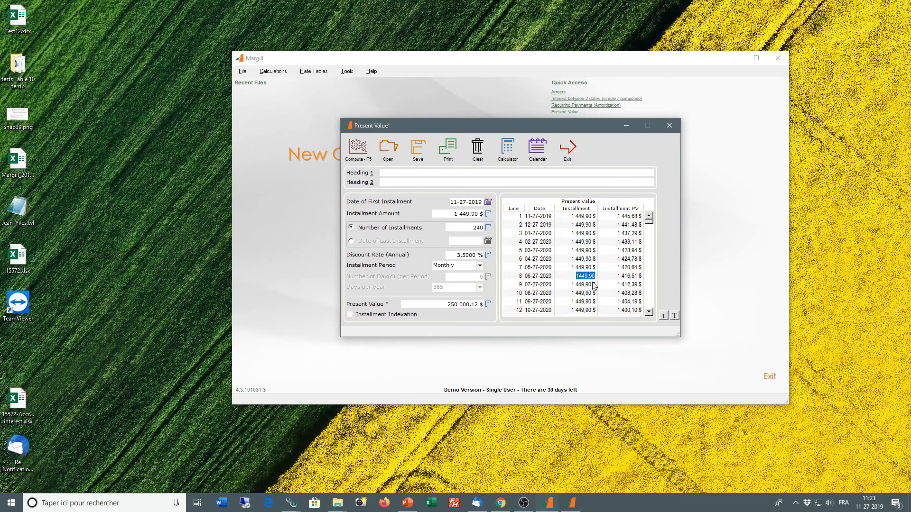
{"action": "type", "text": "5000"}
{"action": "left_click", "coordinate": [593, 285]}
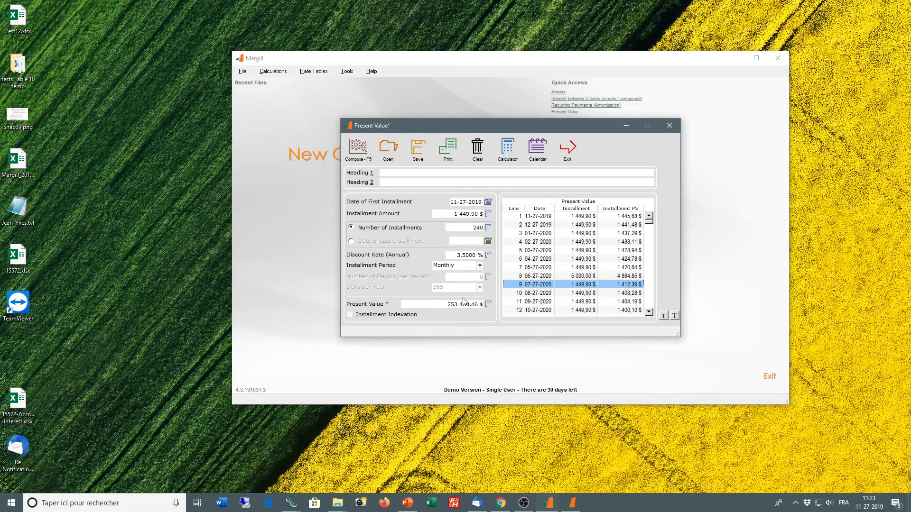
Step: Modify the installments on lines 9 to 12 together, setting them to 0
{"action": "left_click", "coordinate": [581, 285]}
{"action": "left_click", "coordinate": [581, 302]}
{"action": "left_click_drag", "start_coordinate": [582, 285], "coordinate": [583, 311]}
{"action": "right_click", "coordinate": [582, 292]}
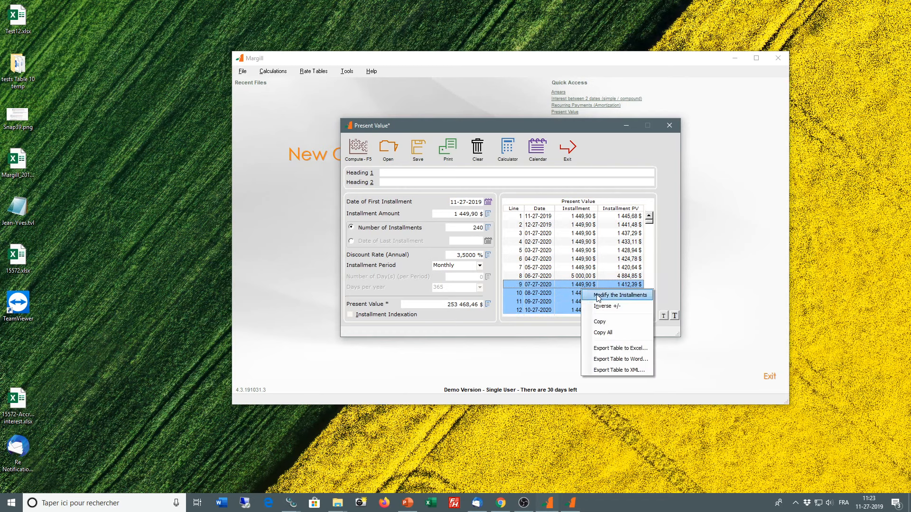
{"action": "left_click", "coordinate": [596, 294]}
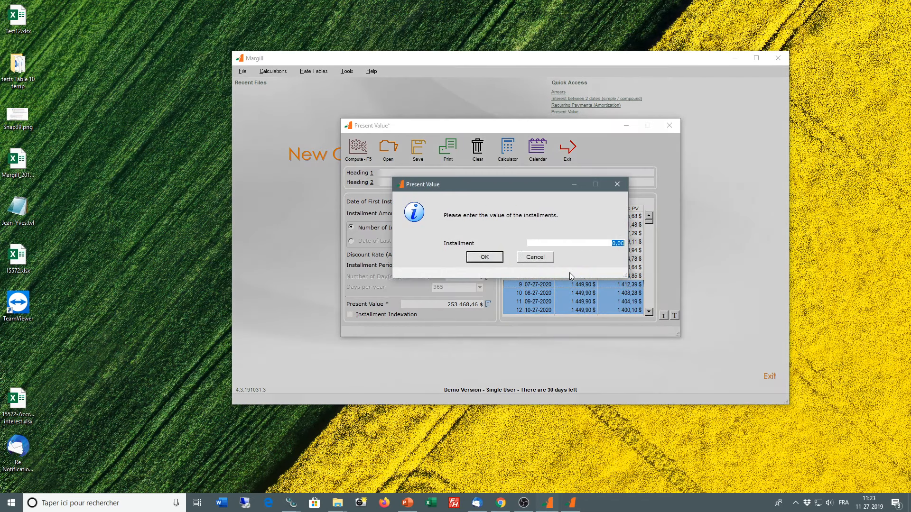
{"action": "type", "text": "0"}
{"action": "left_click", "coordinate": [491, 259]}
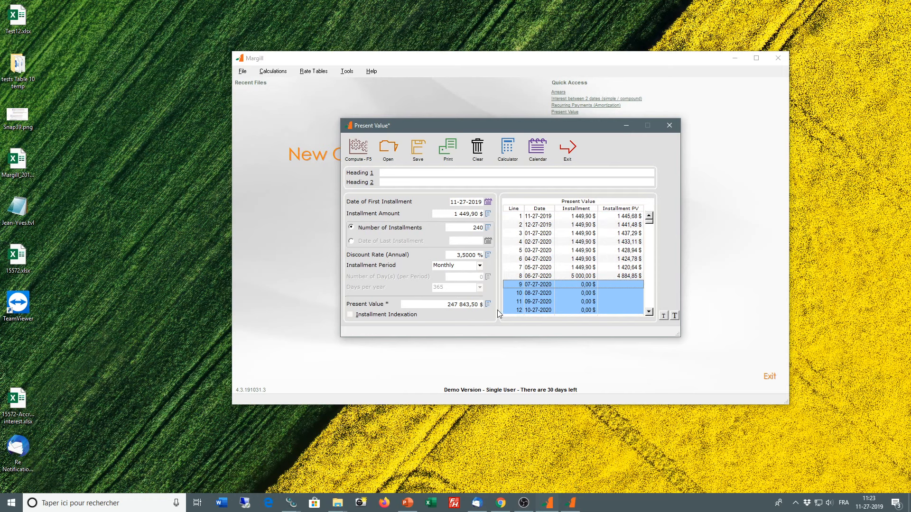
Step: Look through the installment period options, then exit the Present Value calculation
{"action": "left_click", "coordinate": [479, 266]}
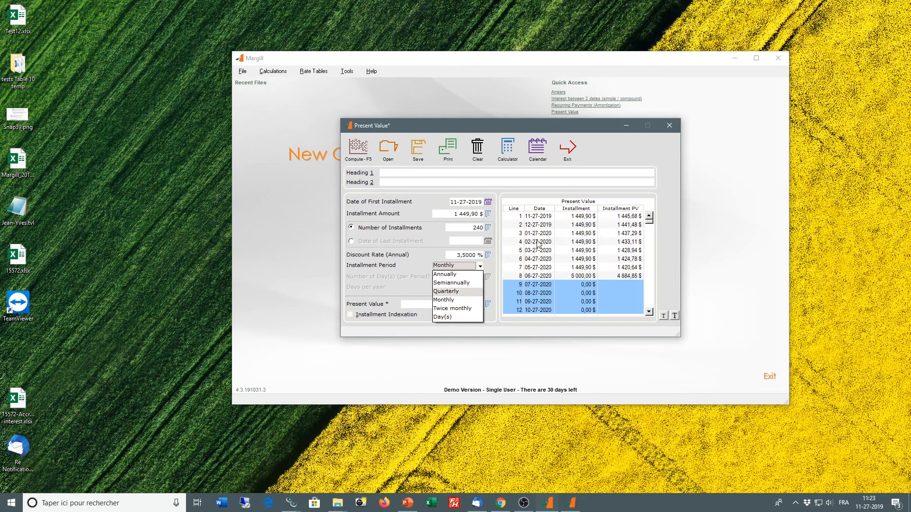
{"action": "left_click", "coordinate": [566, 151]}
{"action": "left_click", "coordinate": [570, 150]}
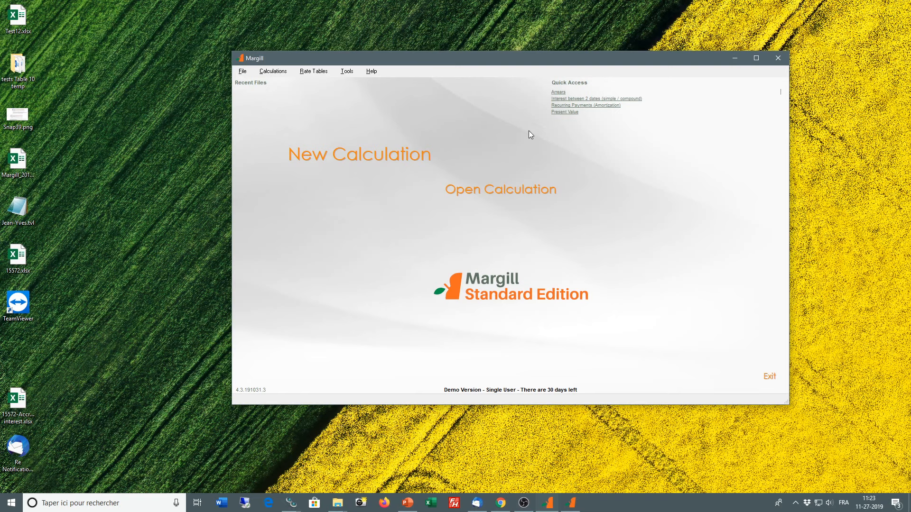
Step: Start an Amount Indexation calculation with 50 000 $ as the amount to be indexed
{"action": "left_click", "coordinate": [273, 71]}
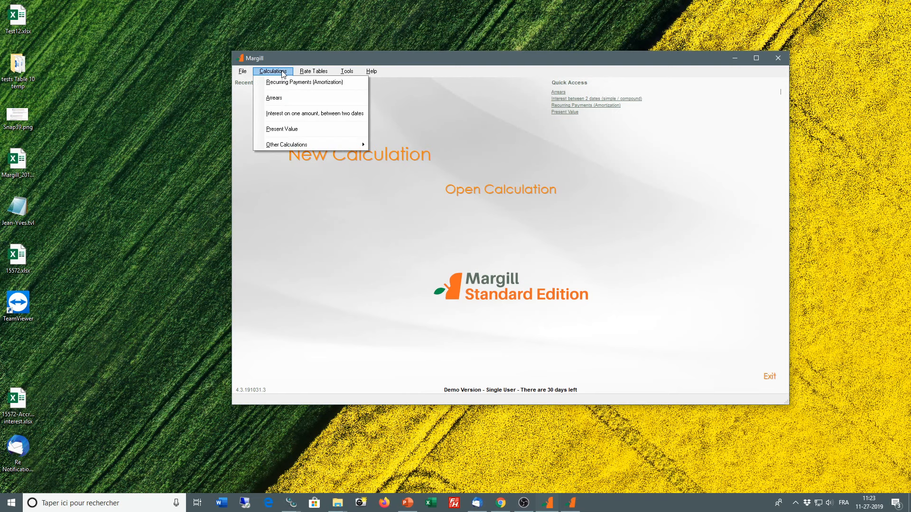
{"action": "mouse_move", "coordinate": [286, 147]}
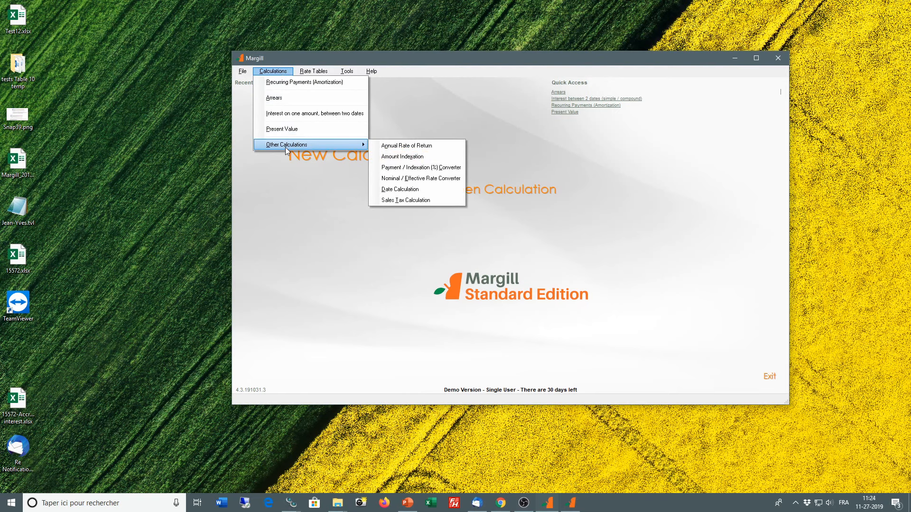
{"action": "left_click", "coordinate": [426, 158]}
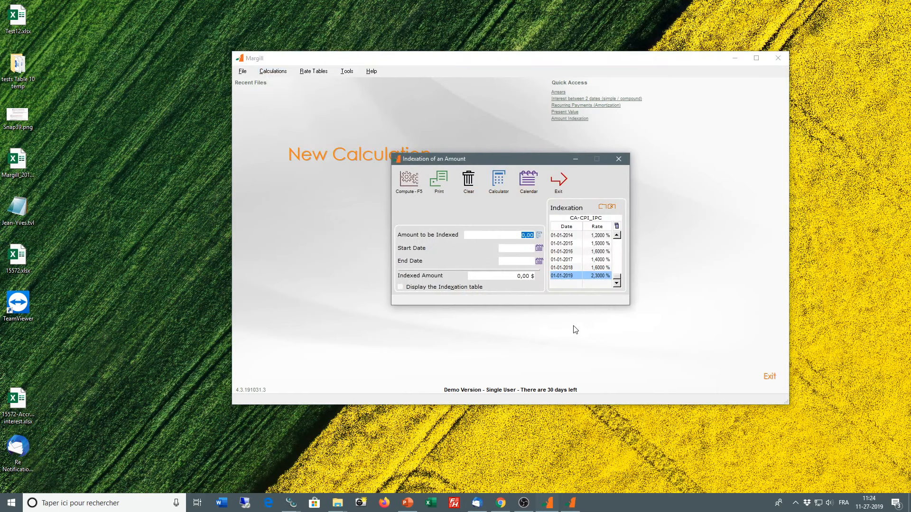
{"action": "type", "text": "50000"}
Step: Set the indexation start date to 05-05-1999 and the end date to 05-05-2019
{"action": "left_click", "coordinate": [519, 249]}
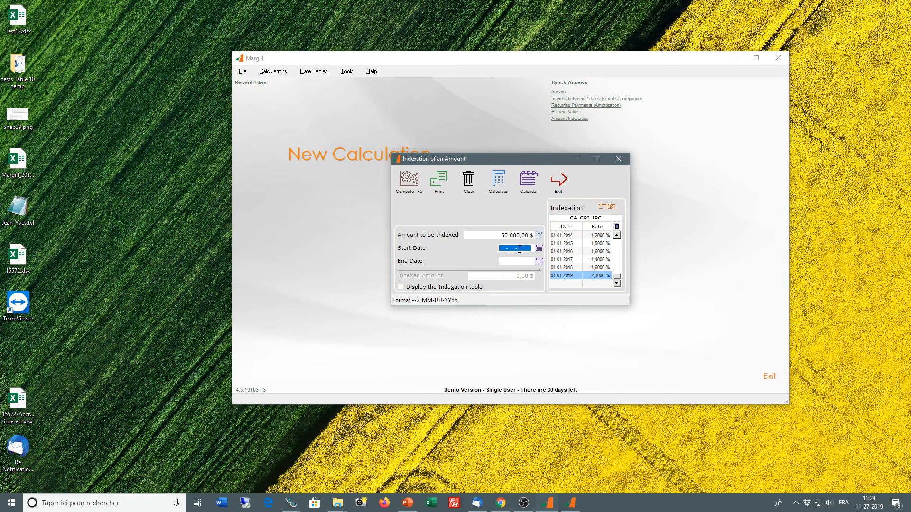
{"action": "type", "text": "05-05-1999"}
{"action": "left_click", "coordinate": [519, 261]}
{"action": "type", "text": "05-05-2019"}
Step: Load the US-CPI.fil table as the indexation table for the calculation
{"action": "left_click", "coordinate": [602, 208]}
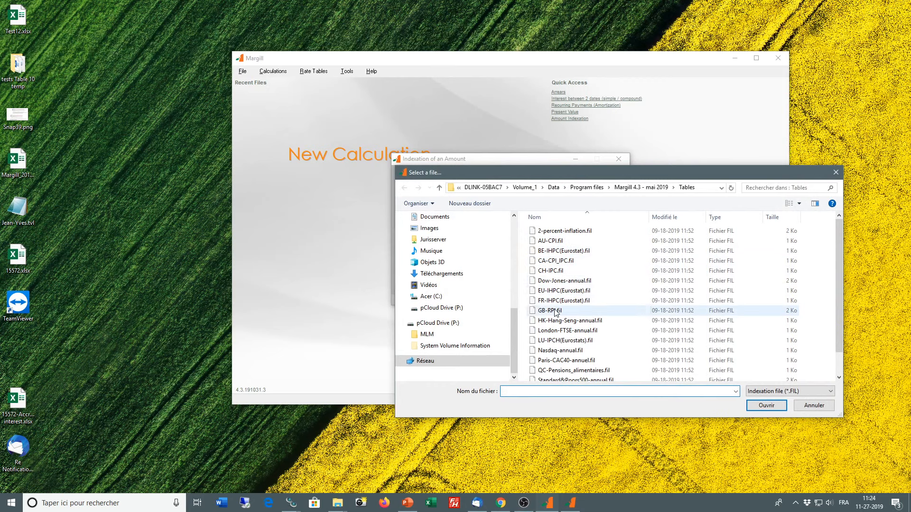
{"action": "scroll", "coordinate": [558, 363], "scroll_direction": "down", "scroll_amount": 1}
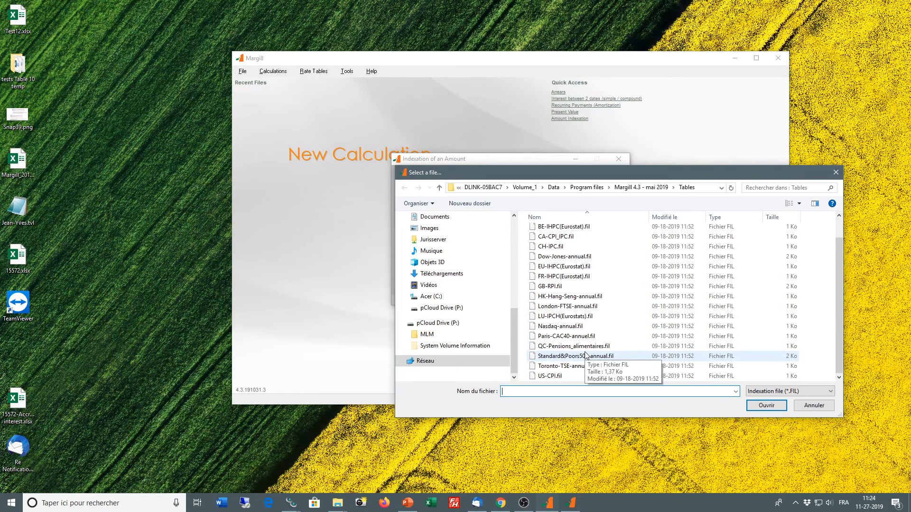
{"action": "left_click", "coordinate": [547, 377]}
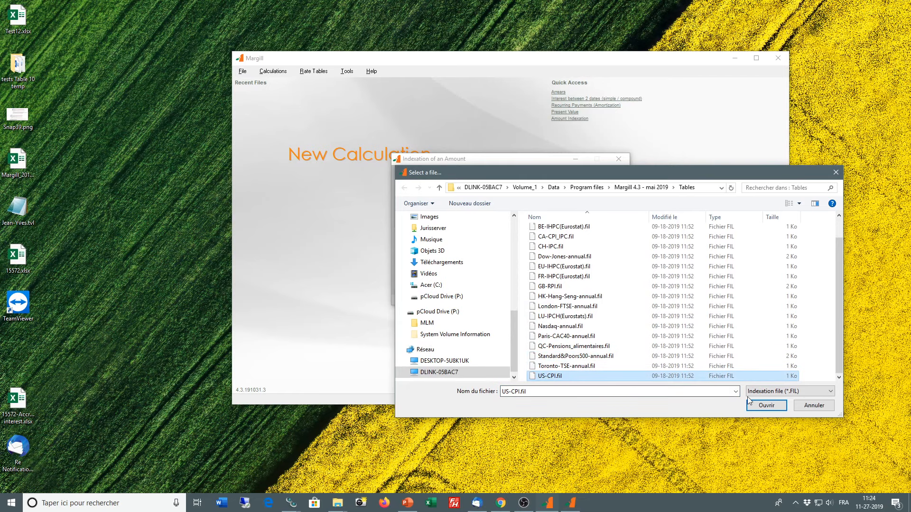
{"action": "left_click", "coordinate": [765, 406]}
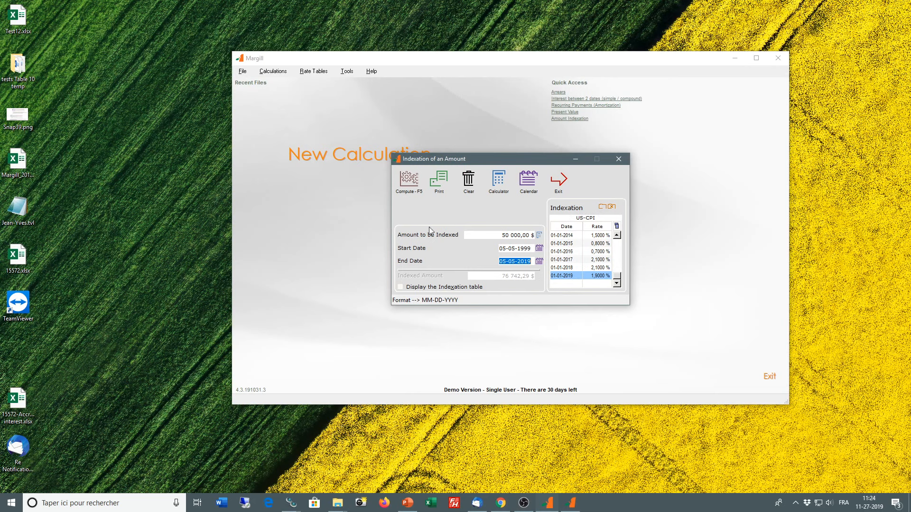
Step: Clear the indexation entries and set the indexed amount to 100 000 $
{"action": "left_click", "coordinate": [479, 192]}
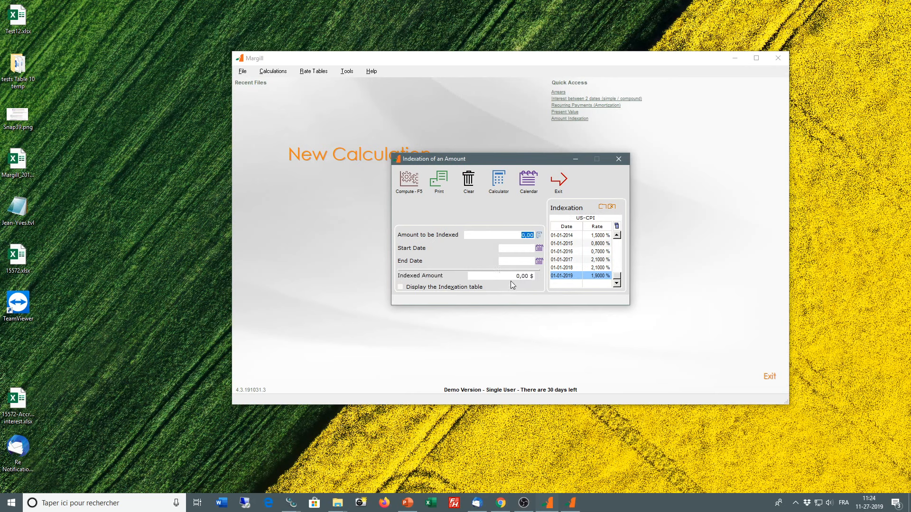
{"action": "left_click", "coordinate": [511, 277]}
{"action": "type", "text": "100000"}
Step: Compute the original amount for the period from 06-06-2005 to 06-06-2019, then exit the indexation calculation
{"action": "left_click", "coordinate": [524, 247]}
{"action": "type", "text": "06062005"}
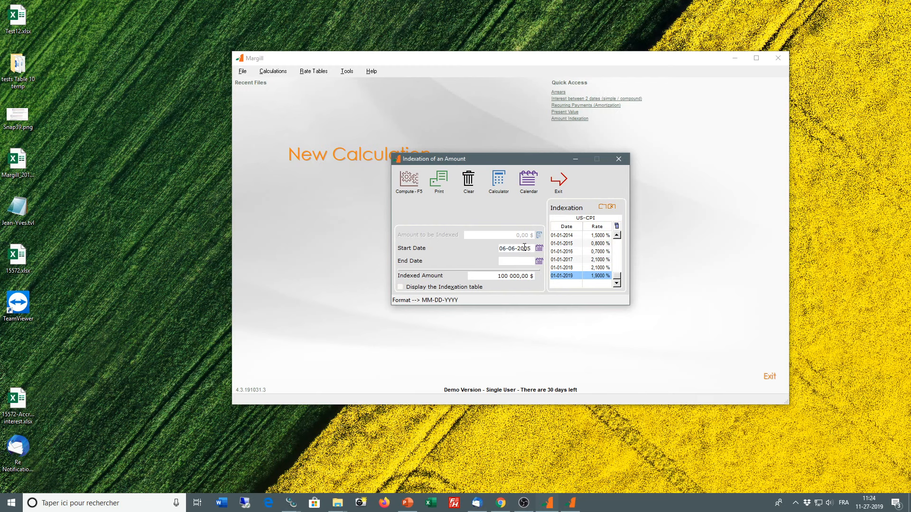
{"action": "left_click", "coordinate": [516, 261]}
{"action": "type", "text": "06-06-2019"}
{"action": "key", "text": "F5"}
{"action": "left_click", "coordinate": [564, 187]}
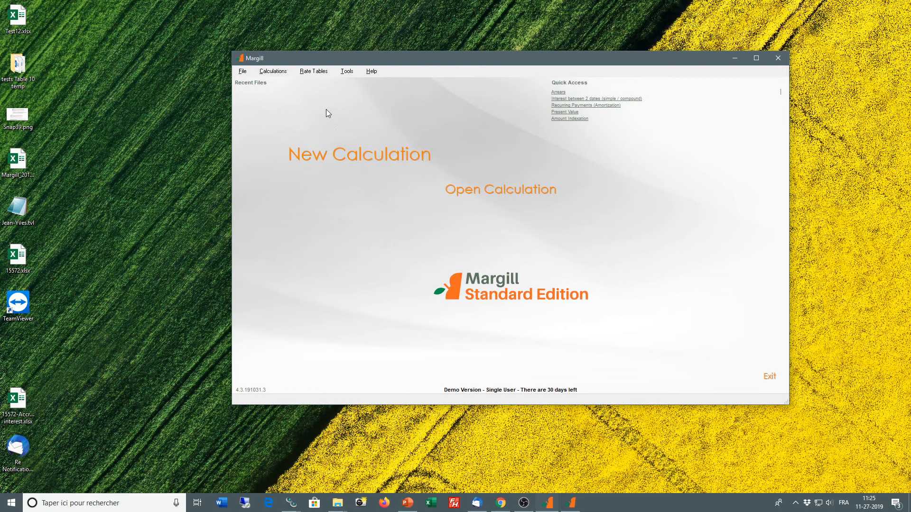
Step: Open the Nominal / Effective Rate Converter and convert a nominal rate of 15 % with Monthly compounding
{"action": "left_click", "coordinate": [277, 72]}
{"action": "mouse_move", "coordinate": [300, 147]}
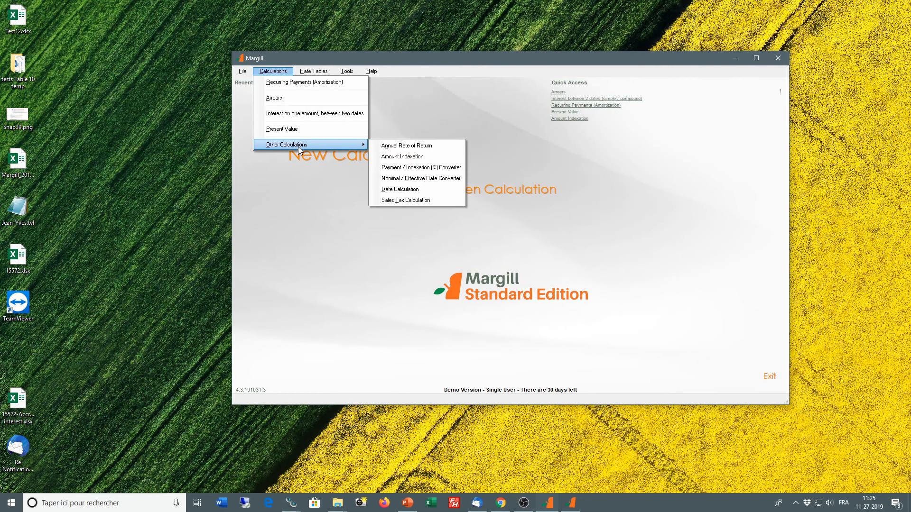
{"action": "left_click", "coordinate": [426, 179]}
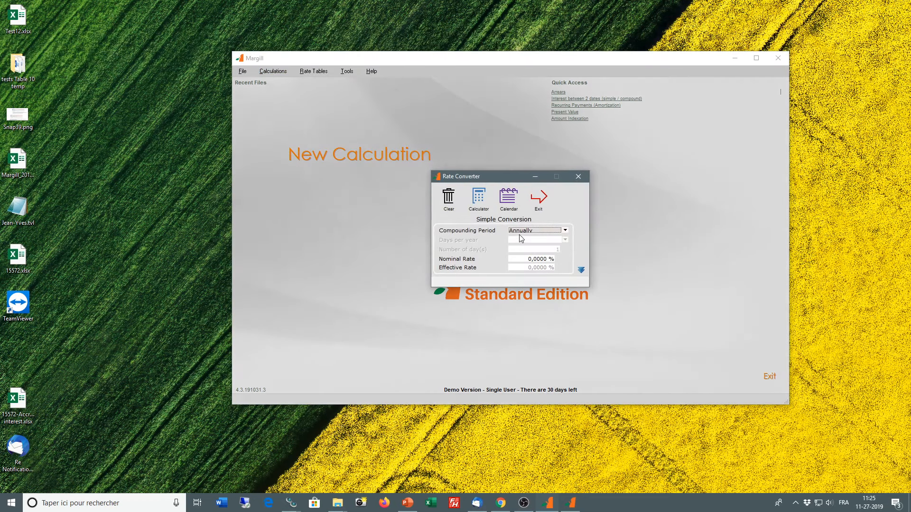
{"action": "left_click", "coordinate": [521, 231]}
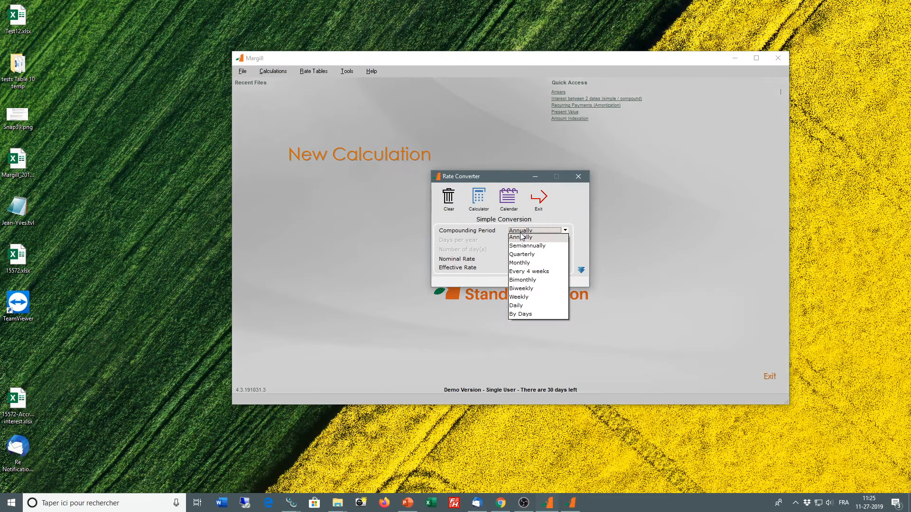
{"action": "left_click", "coordinate": [527, 263]}
{"action": "left_click", "coordinate": [527, 260]}
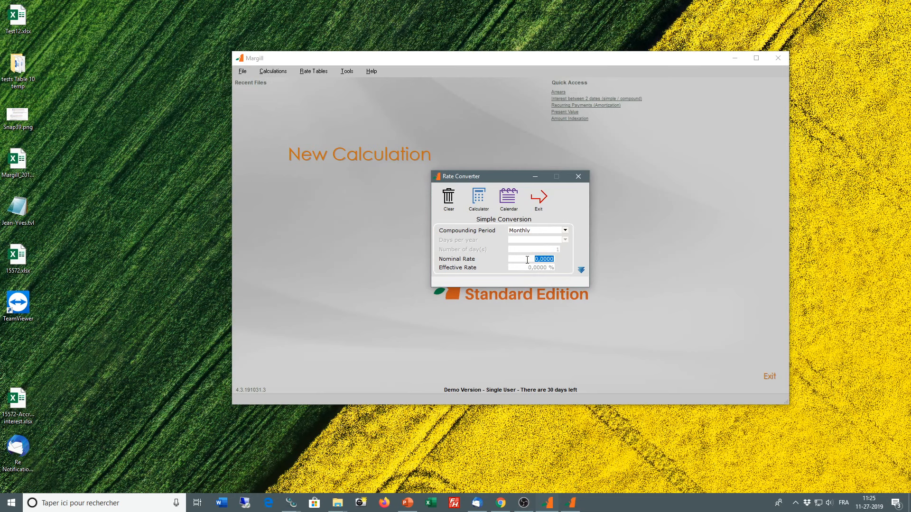
{"action": "type", "text": "15"}
Step: Enter 15 % as the effective rate to get the nominal rate, then exit the converter
{"action": "left_click", "coordinate": [519, 270]}
{"action": "type", "text": "15"}
{"action": "left_click", "coordinate": [542, 204]}
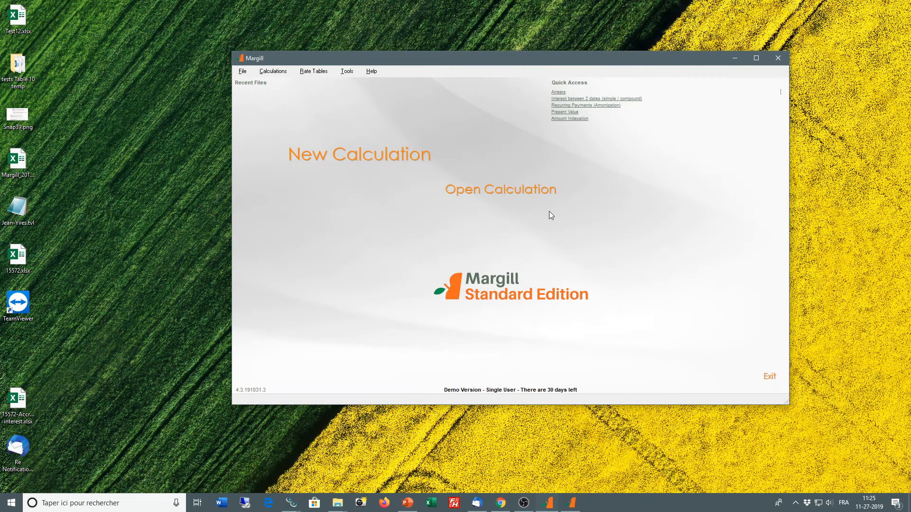
Step: Open the Sales Tax Calculation, set Tax 2 to Free, and enter a total of 100 $ to get the pre-tax amount
{"action": "left_click", "coordinate": [274, 72]}
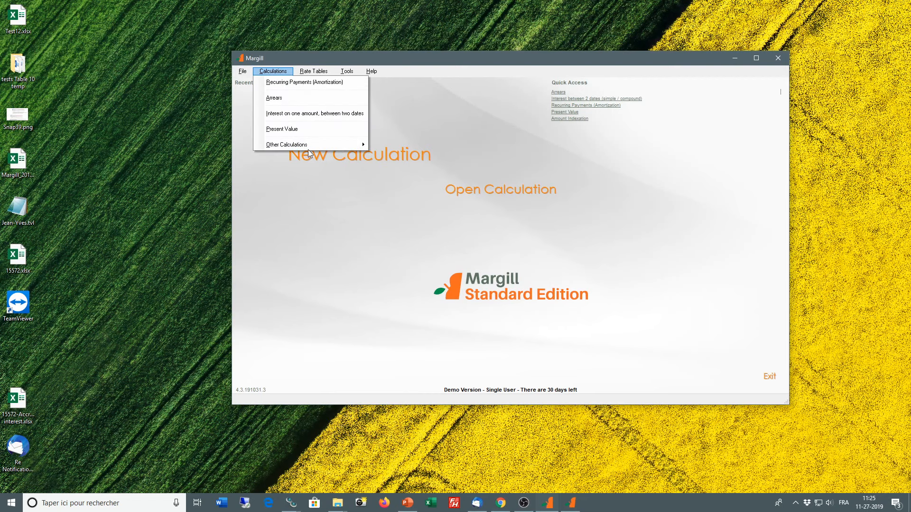
{"action": "mouse_move", "coordinate": [304, 145]}
{"action": "left_click", "coordinate": [406, 200]}
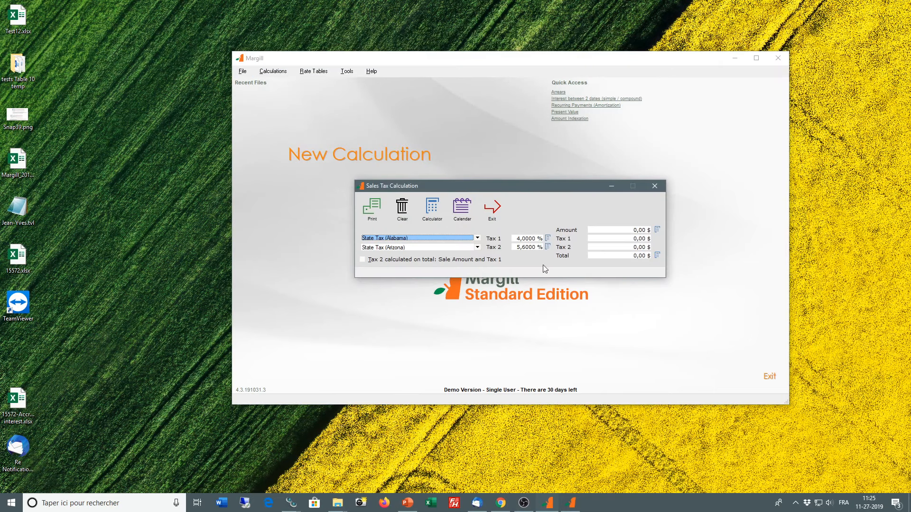
{"action": "left_click", "coordinate": [413, 247]}
{"action": "left_click", "coordinate": [404, 263]}
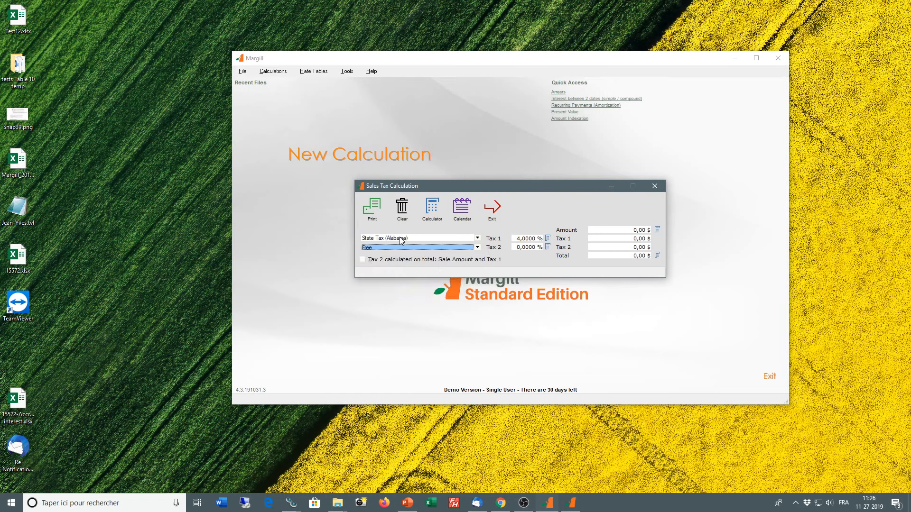
{"action": "left_click", "coordinate": [600, 255]}
{"action": "type", "text": "100"}
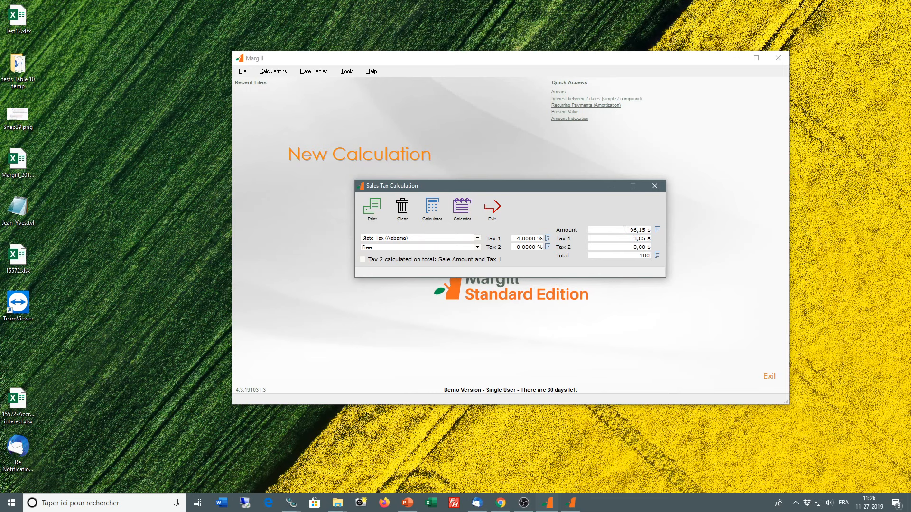
Step: Browse the state tax rates available for Tax 1, then exit the Sales Tax Calculation
{"action": "left_click", "coordinate": [437, 238]}
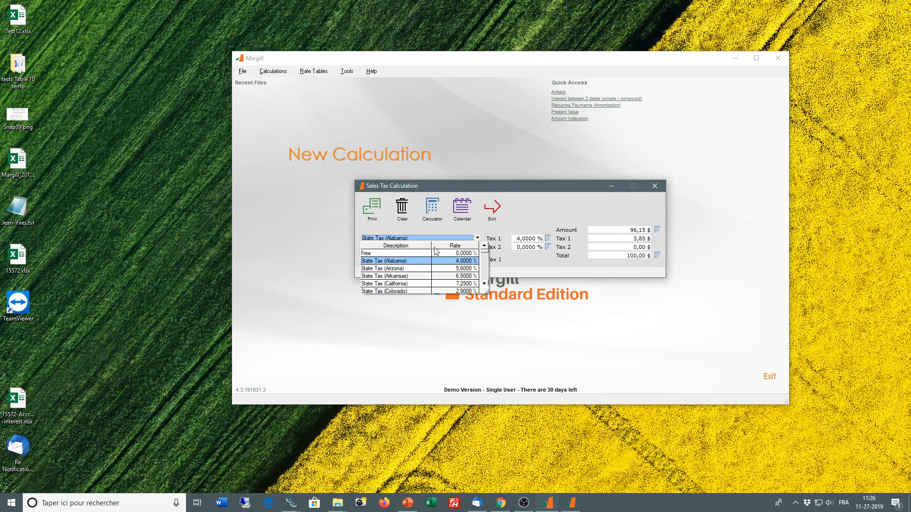
{"action": "scroll", "coordinate": [410, 269], "scroll_direction": "down", "scroll_amount": 15}
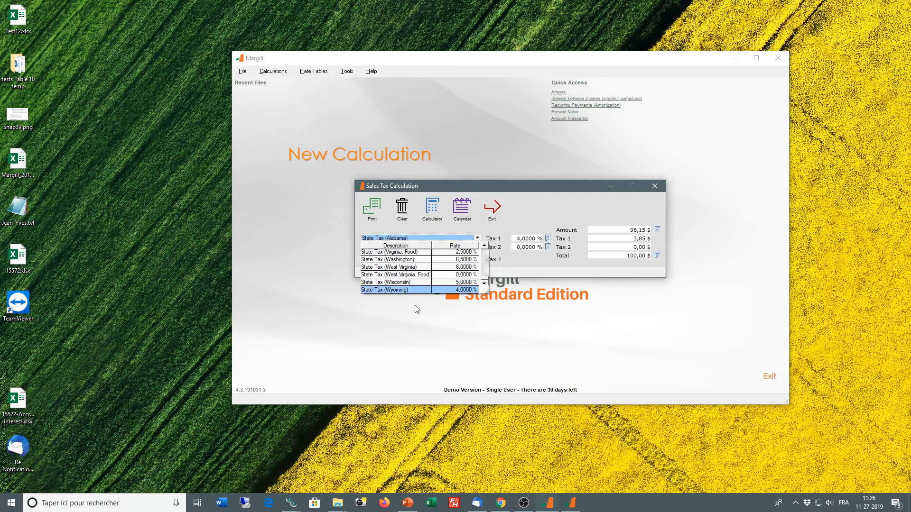
{"action": "left_click", "coordinate": [494, 206]}
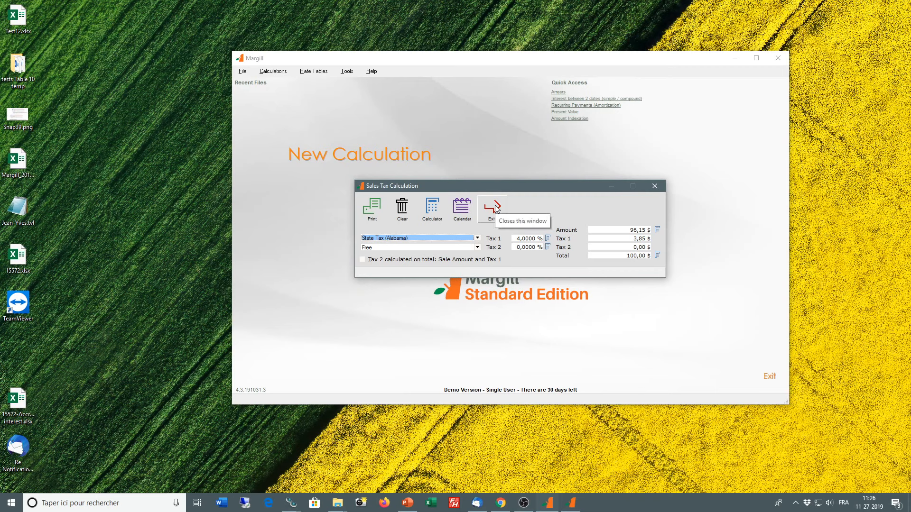
{"action": "left_click", "coordinate": [495, 207]}
Step: Open the Date Calculation, compute a deadline from the reference date 11-27-2019, and exit the Calculation on Dates window
{"action": "left_click", "coordinate": [274, 71]}
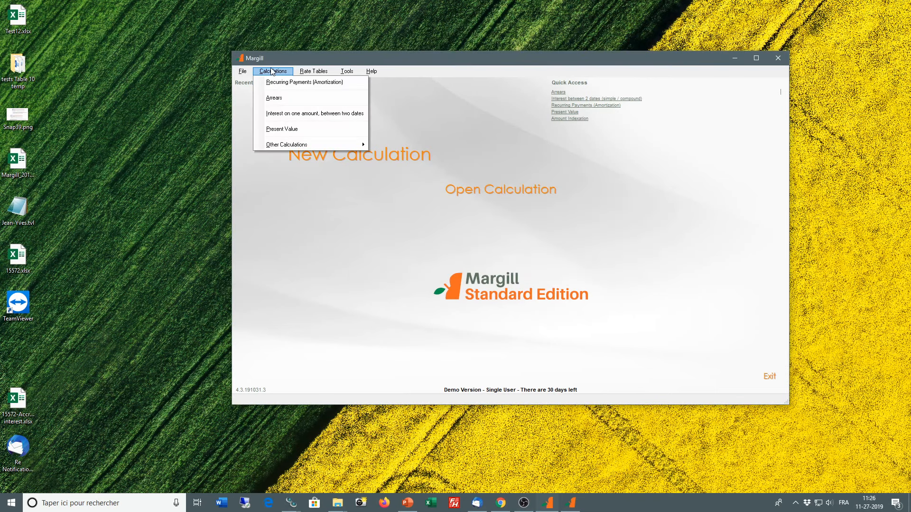
{"action": "mouse_move", "coordinate": [295, 145]}
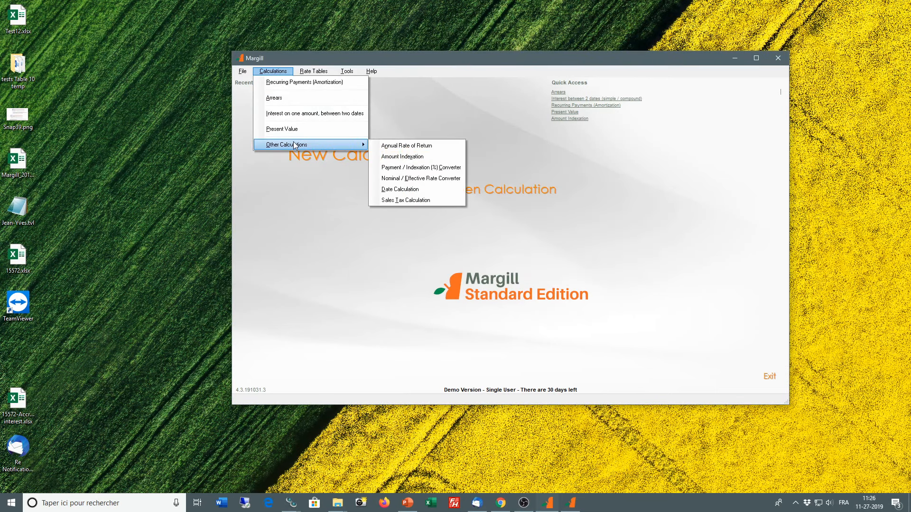
{"action": "left_click", "coordinate": [412, 190]}
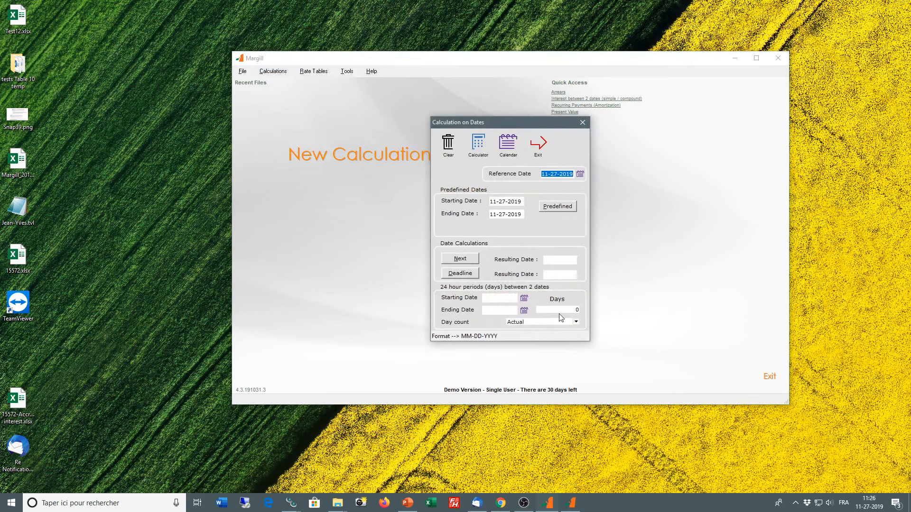
{"action": "left_click", "coordinate": [485, 298]}
{"action": "left_click", "coordinate": [467, 274]}
{"action": "left_click", "coordinate": [474, 318]}
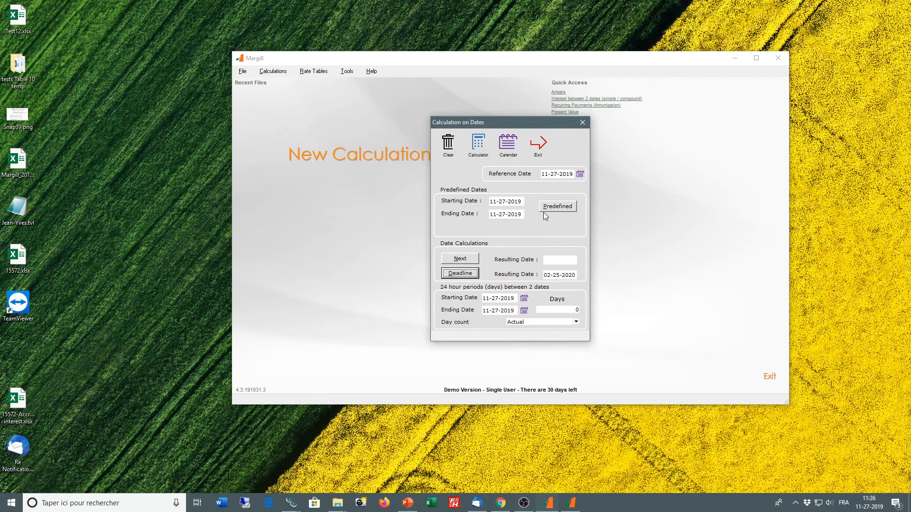
{"action": "left_click", "coordinate": [541, 150]}
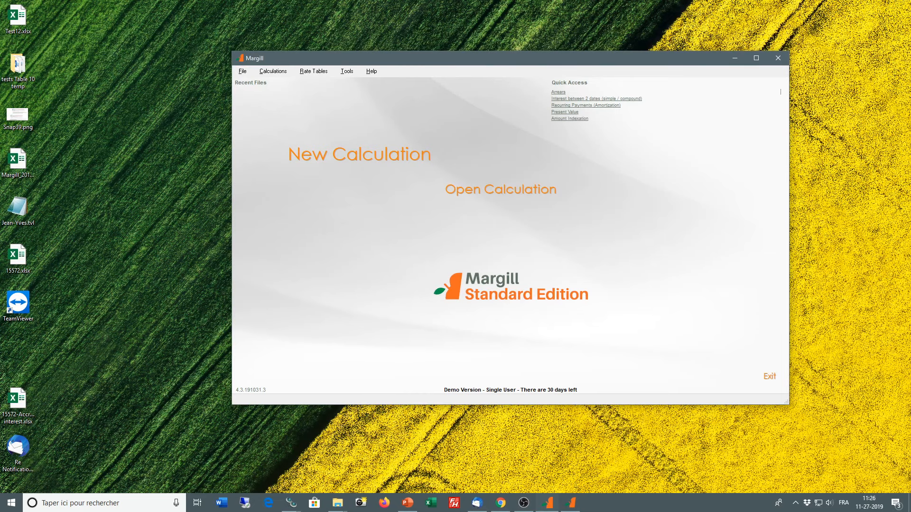
Step: Switch to the PowerPoint presentation Webinar-MLE-Front page.pptx and show the Margill Loan Manager slide, followed by the closing contact slide
{"action": "left_click_drag", "start_coordinate": [910, 71], "coordinate": [460, 25]}
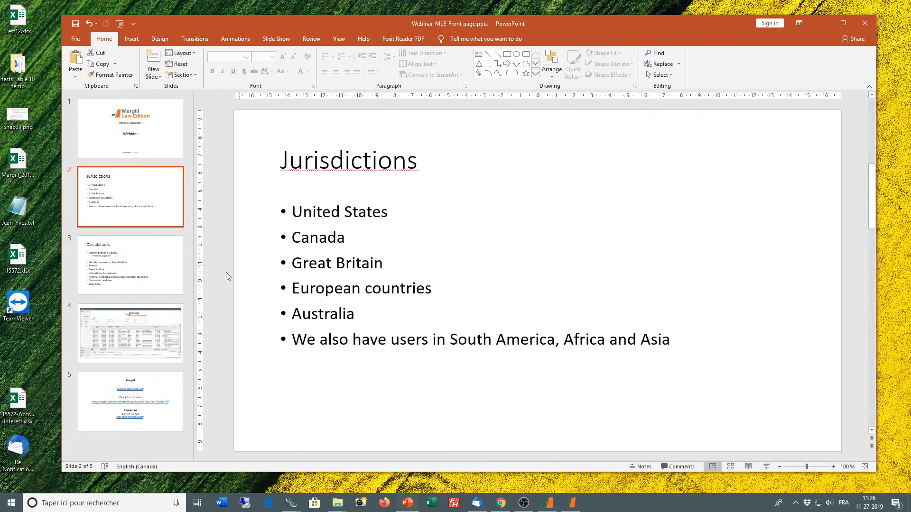
{"action": "left_click", "coordinate": [166, 331]}
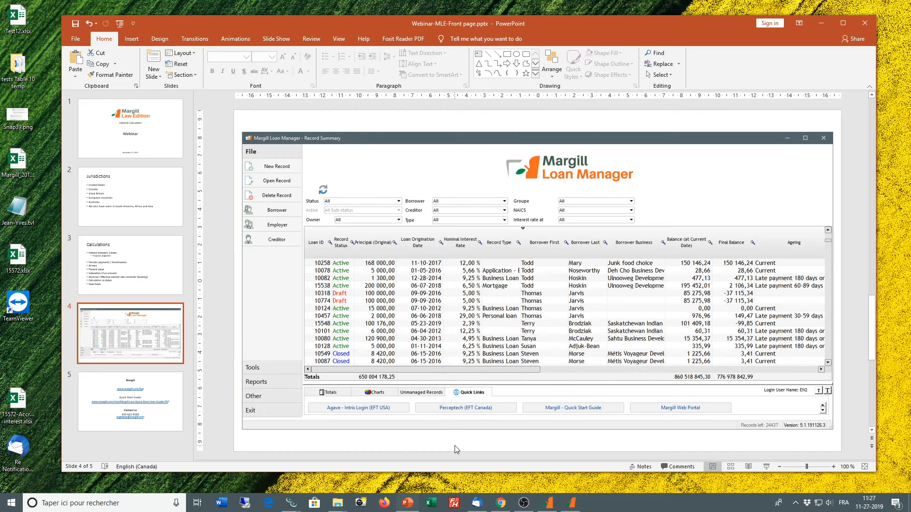
{"action": "left_click", "coordinate": [173, 391]}
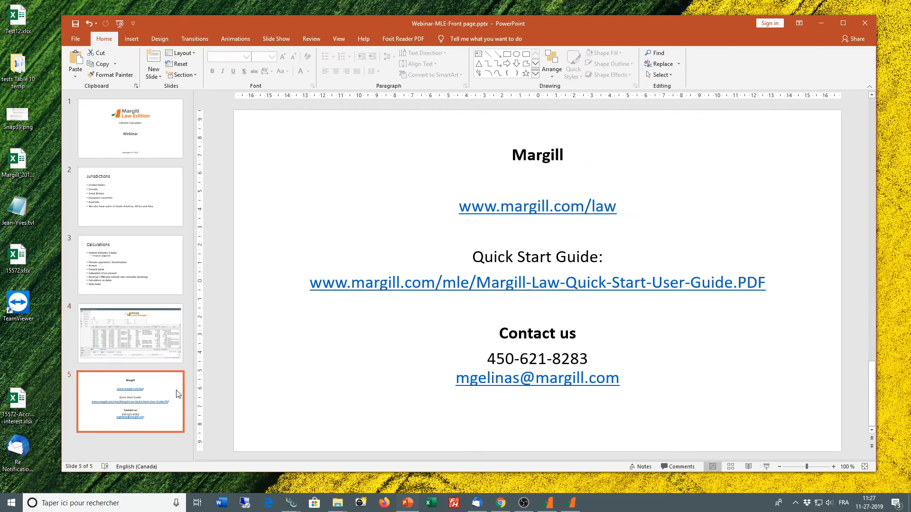